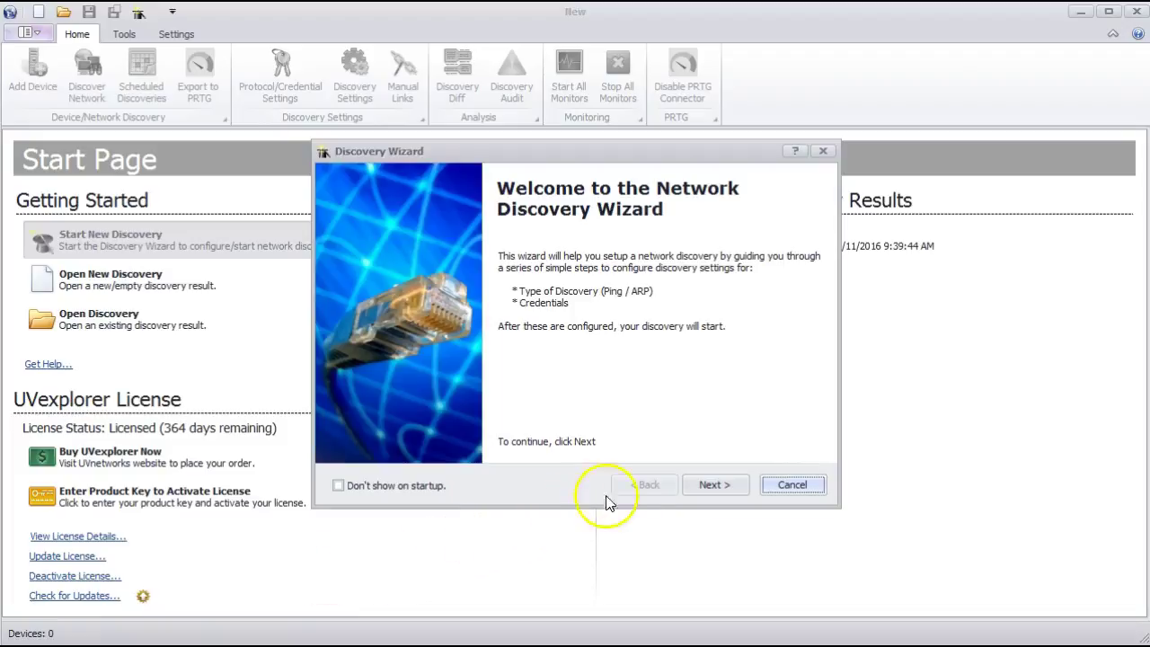
- Name the new discovery 'My Discovery Settings'
left_click(712, 483)
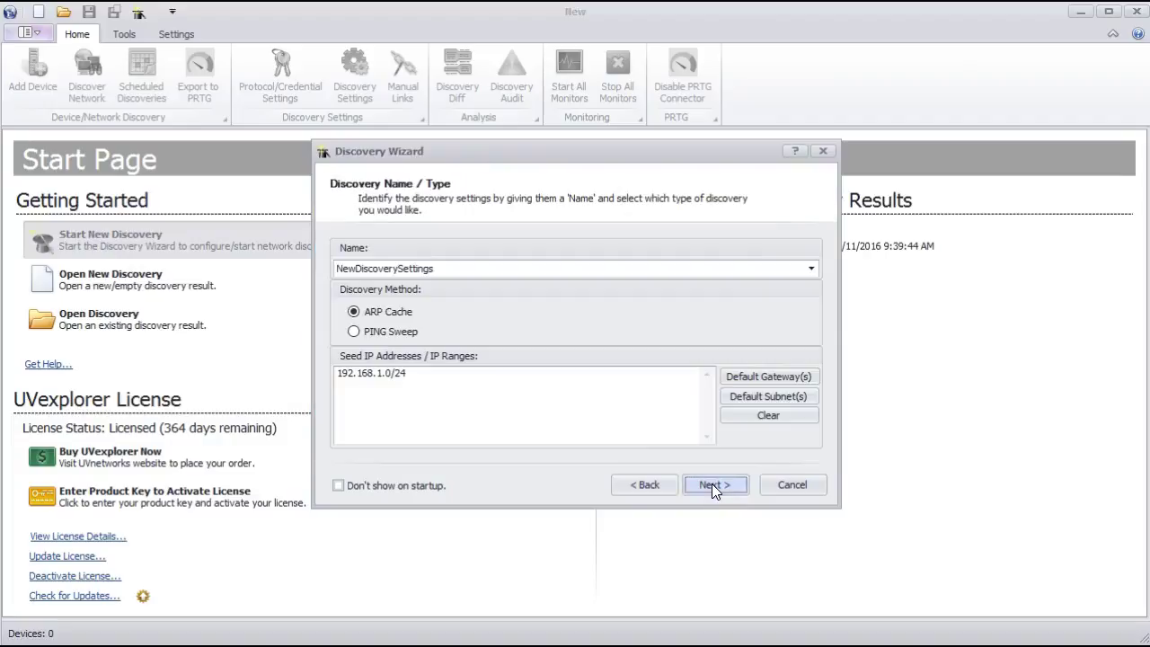
double_click(520, 263)
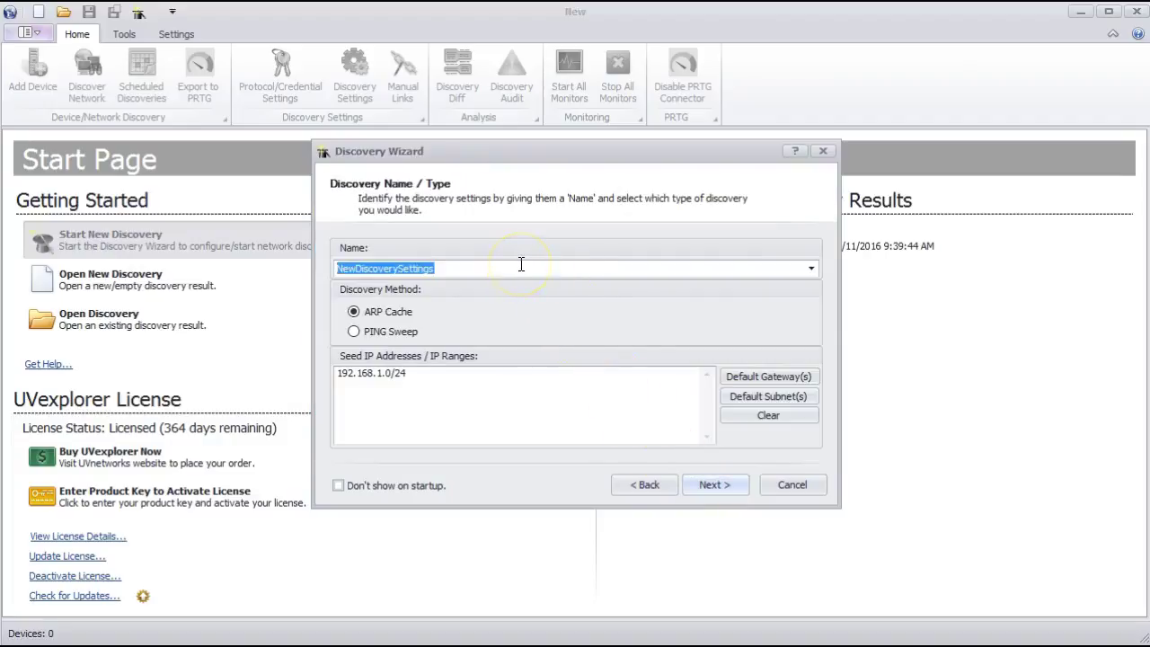
type("My Dis")
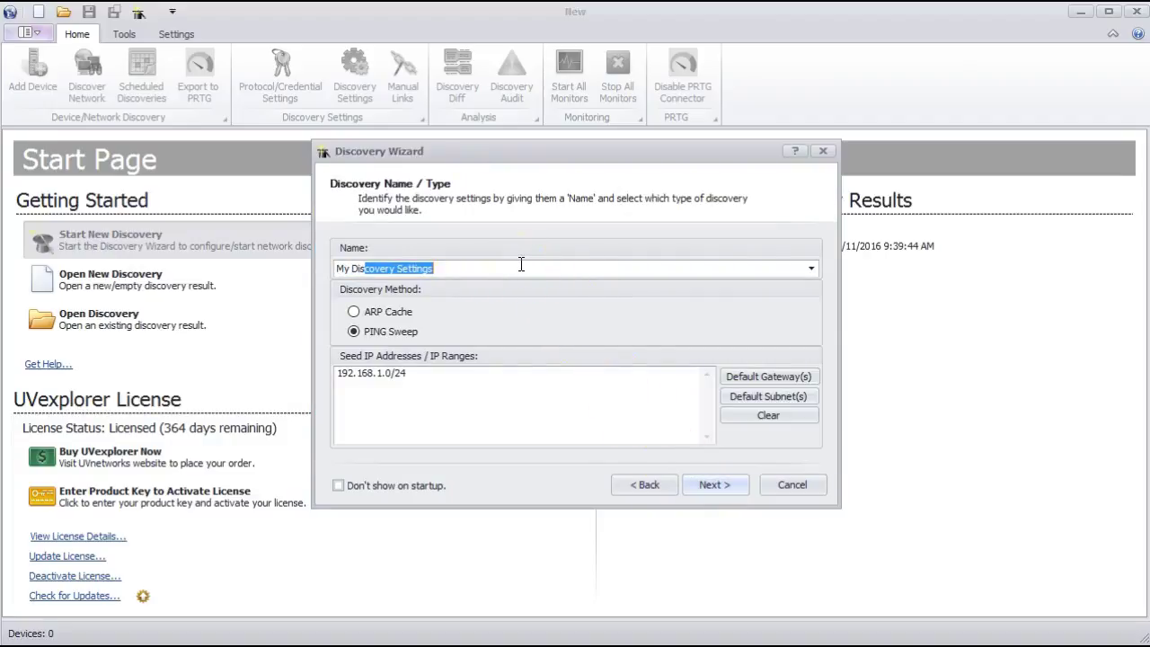
type("covery Settings")
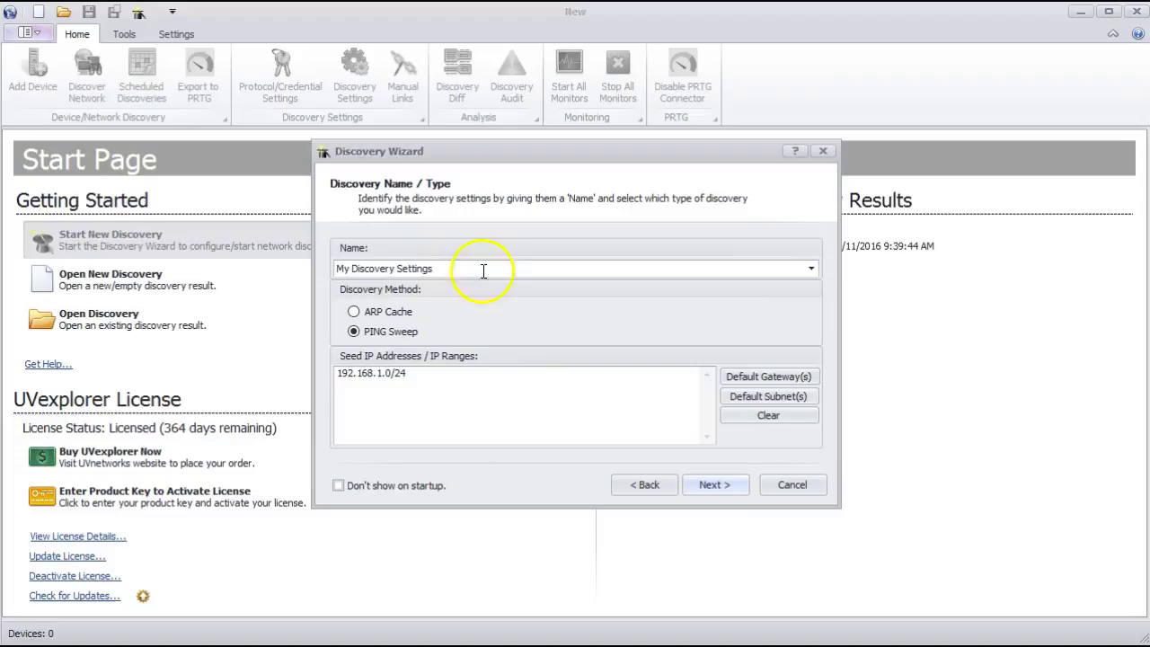
- Use SNMP and Windows credentials with Full Windows Inventory, then finish the wizard
left_click(697, 494)
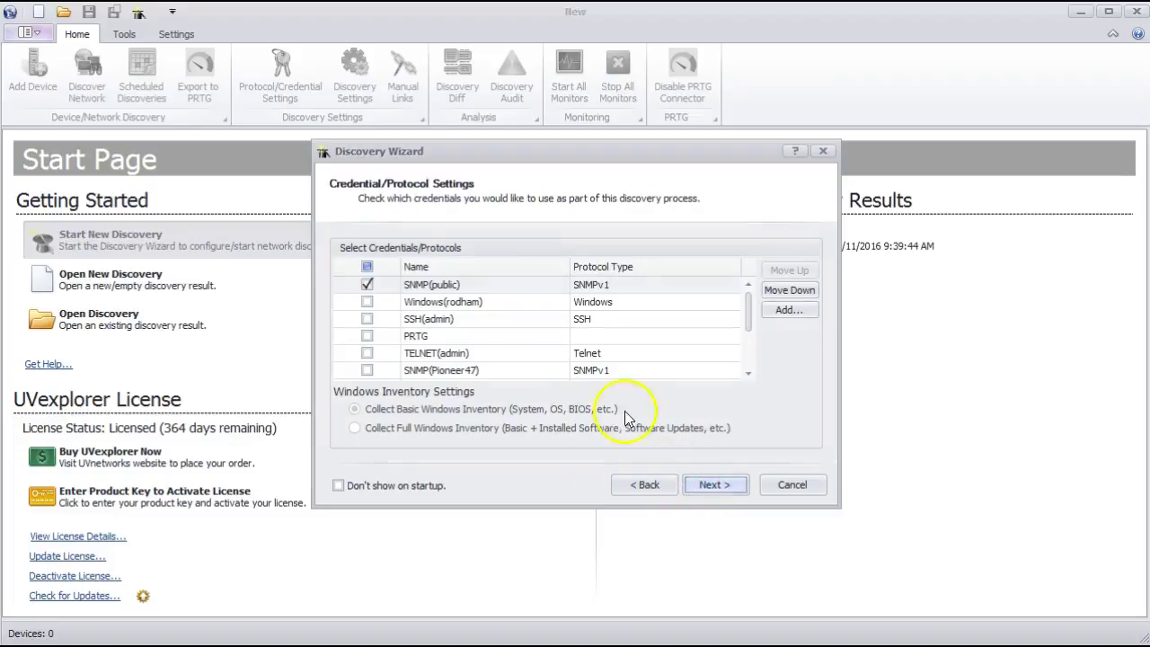
left_click(367, 302)
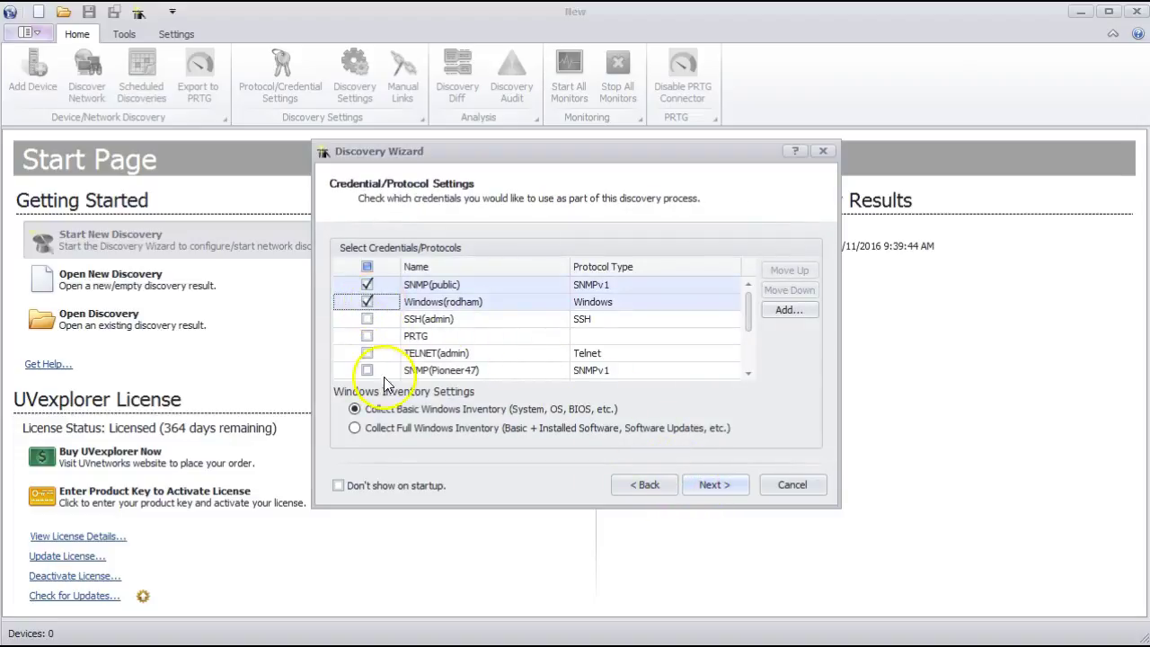
left_click(370, 429)
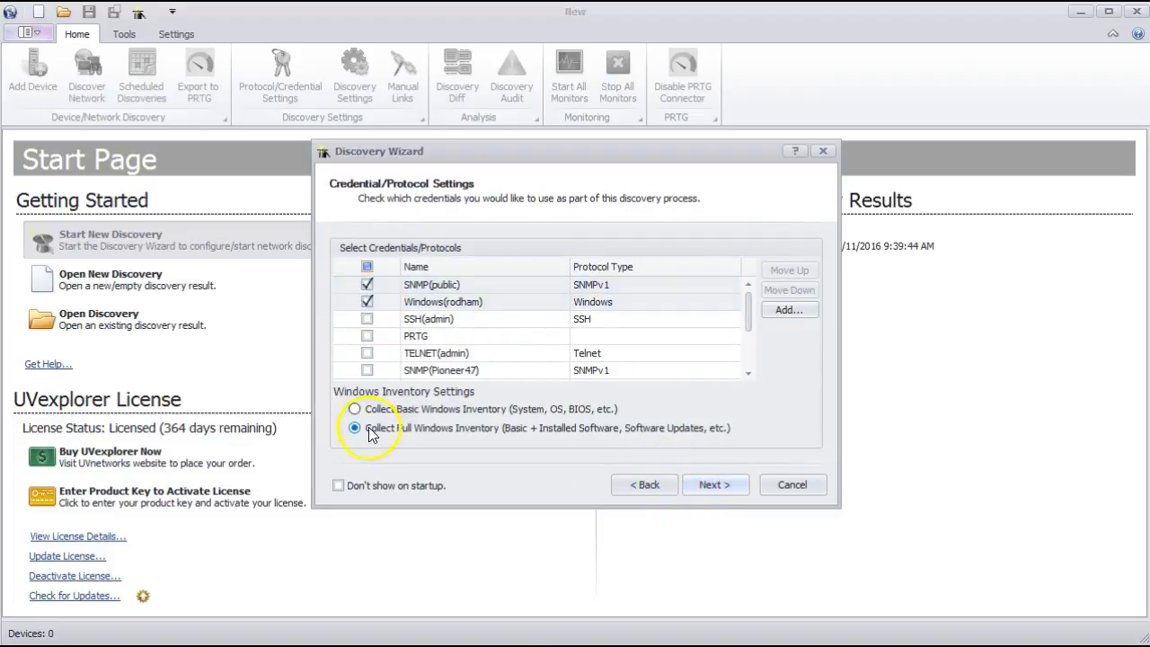
left_click(711, 485)
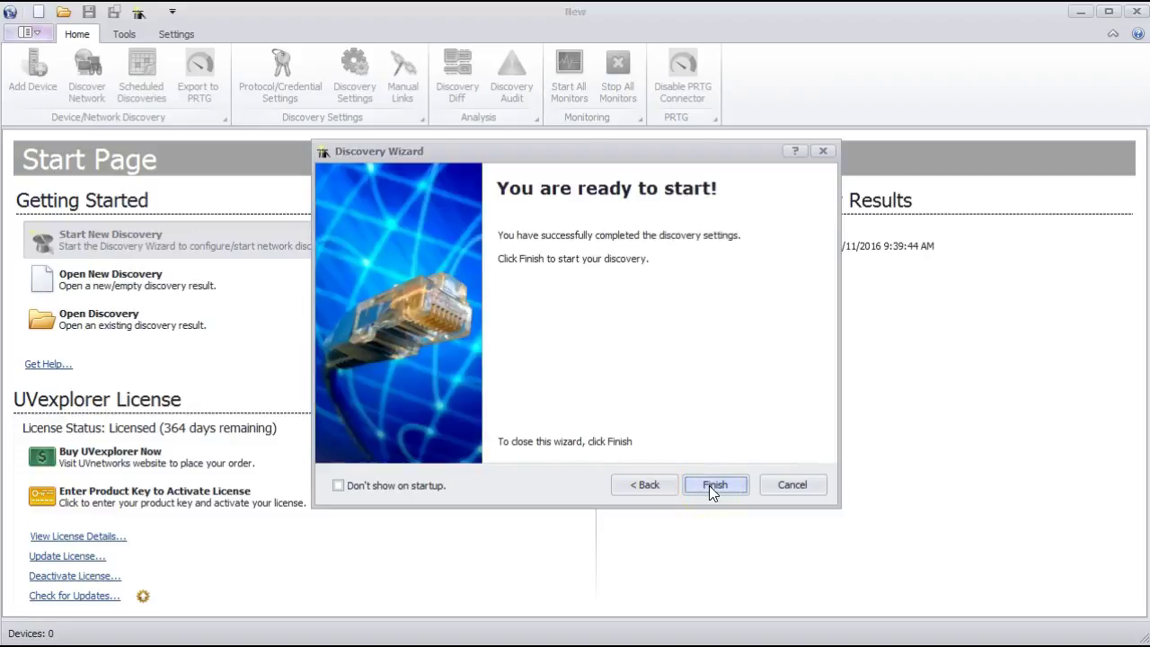
left_click(709, 486)
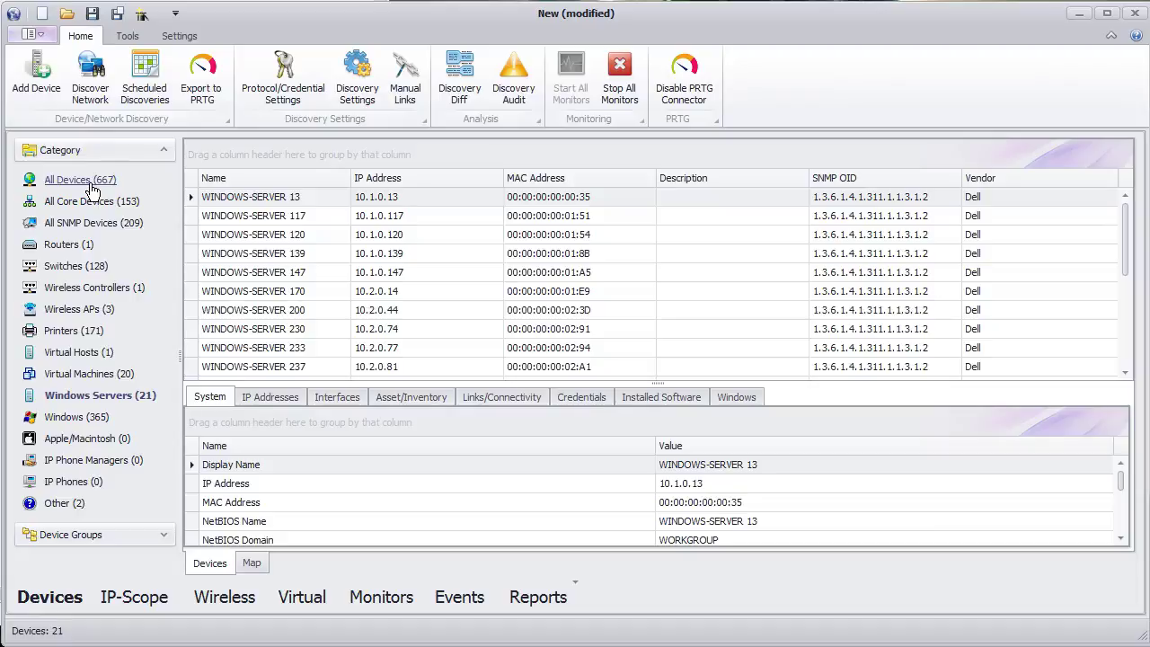
- Browse All Devices, SNMP devices, wireless APs and Windows devices, ending on the 21 Windows servers
left_click(81, 180)
left_click(92, 224)
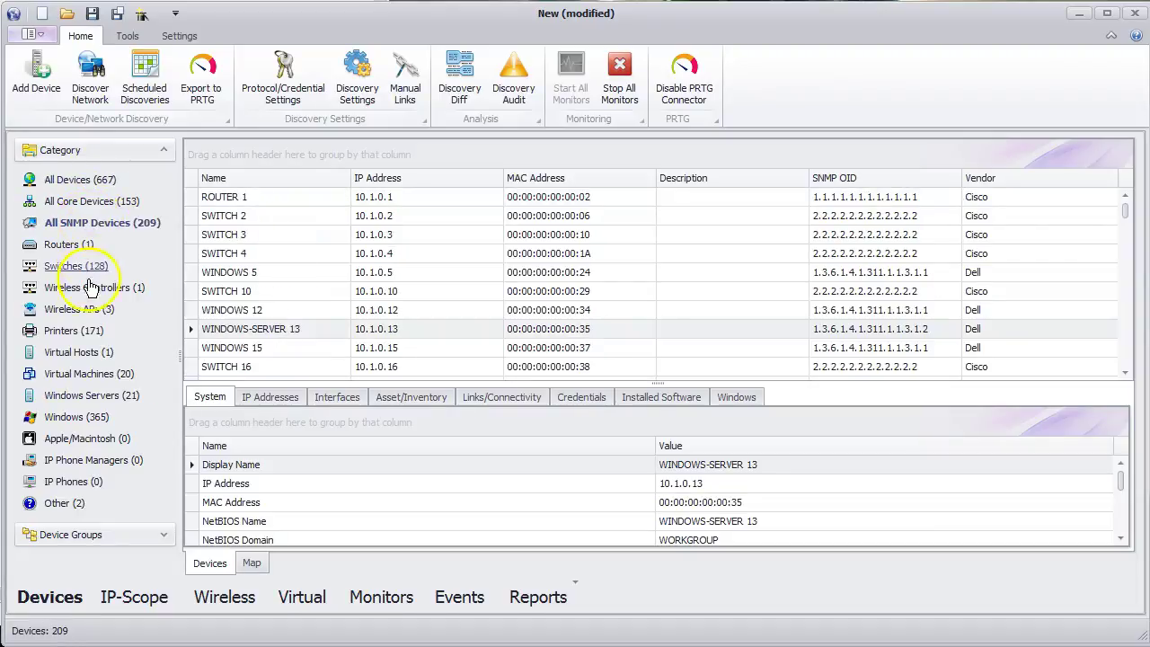
left_click(88, 316)
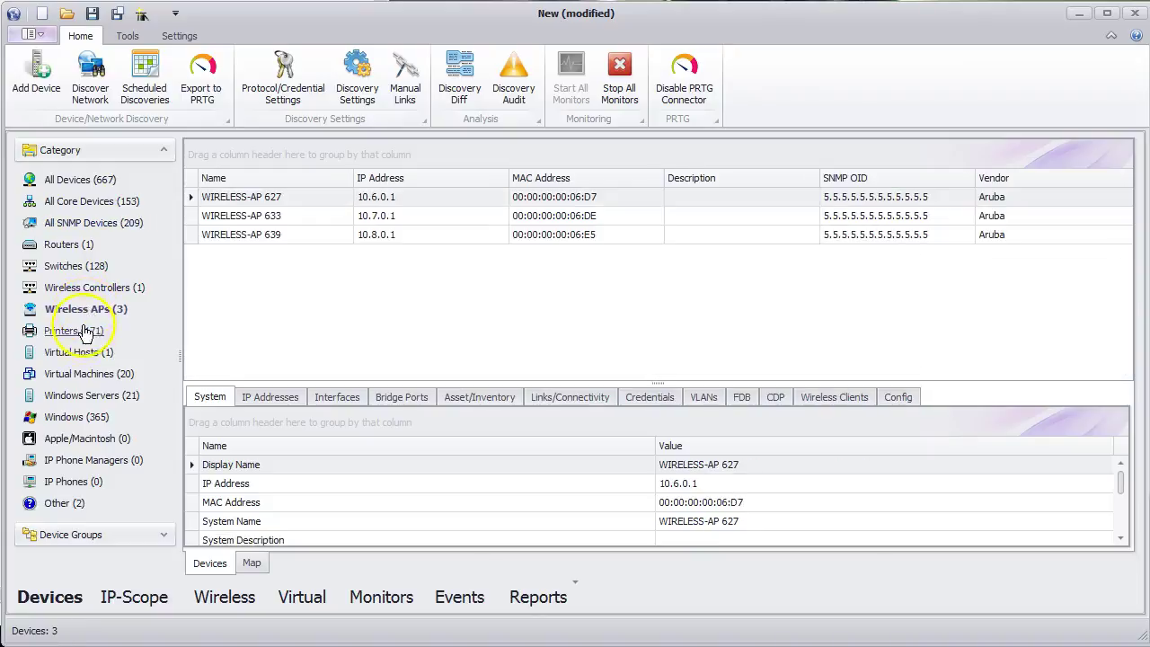
left_click(83, 397)
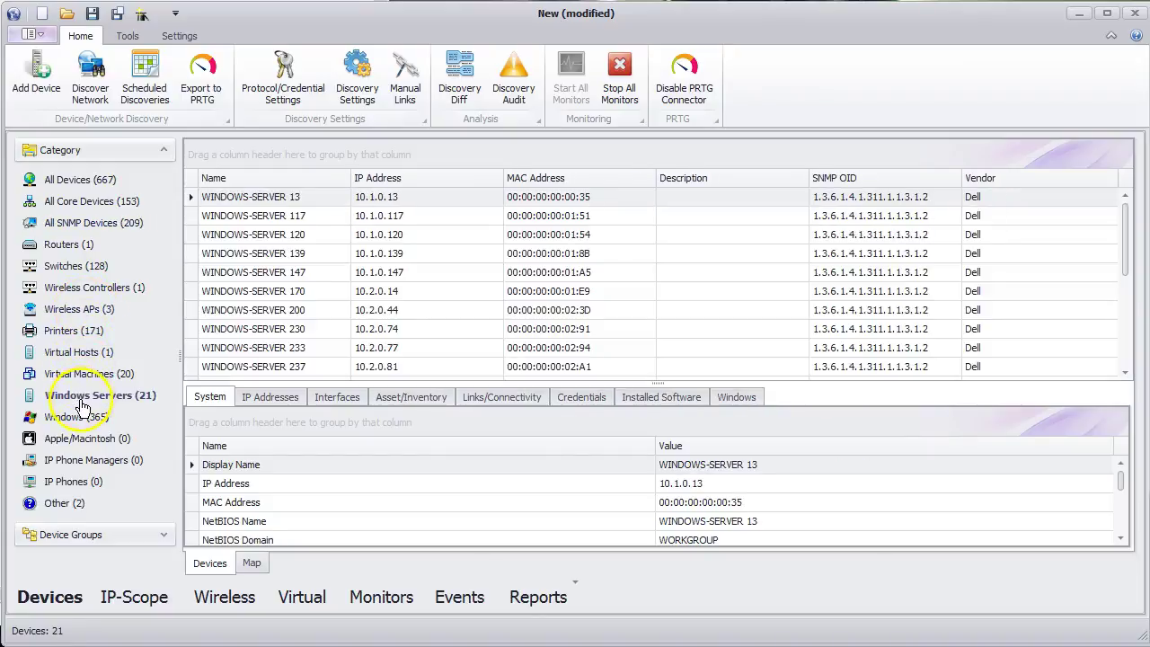
left_click(78, 418)
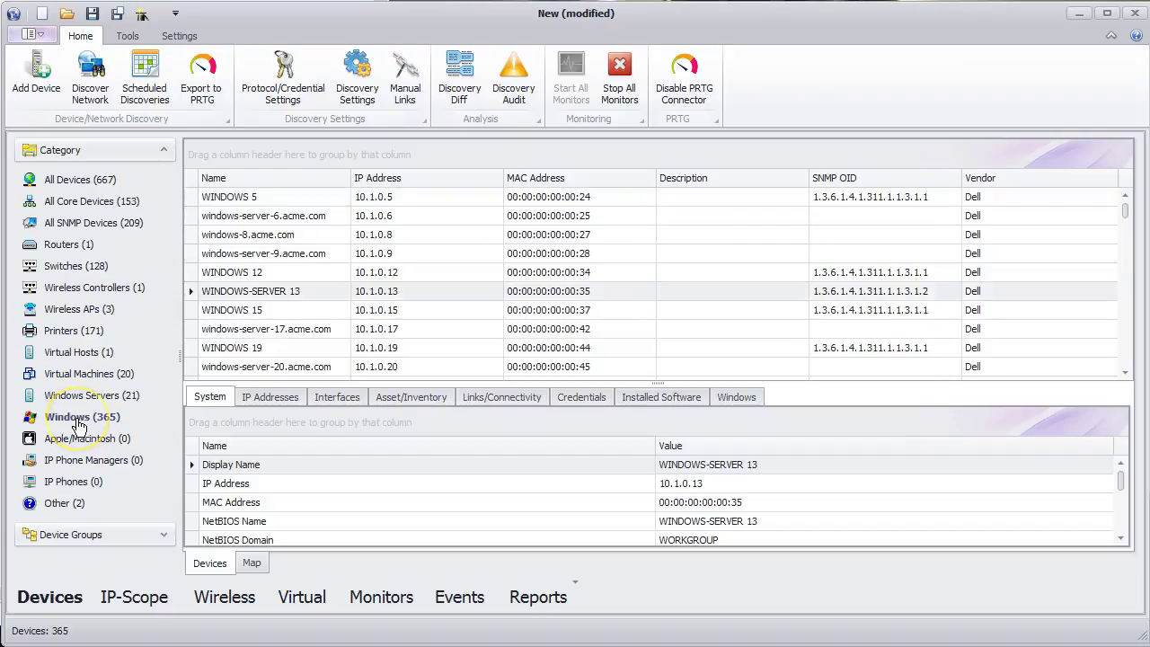
key("alt")
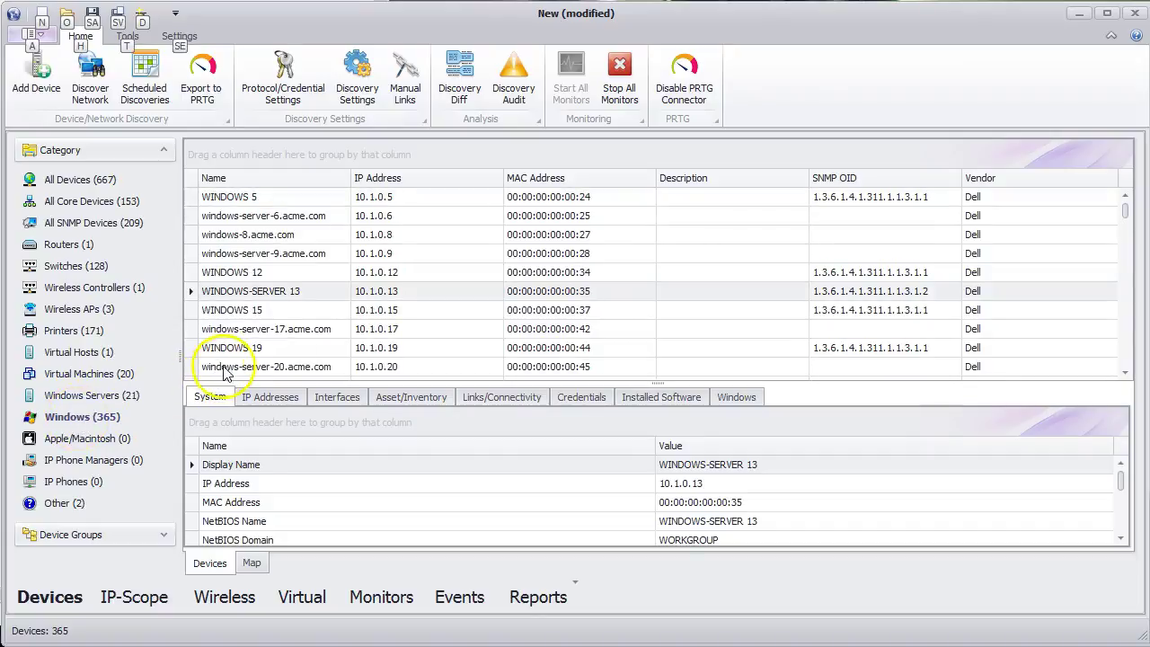
left_click(117, 395)
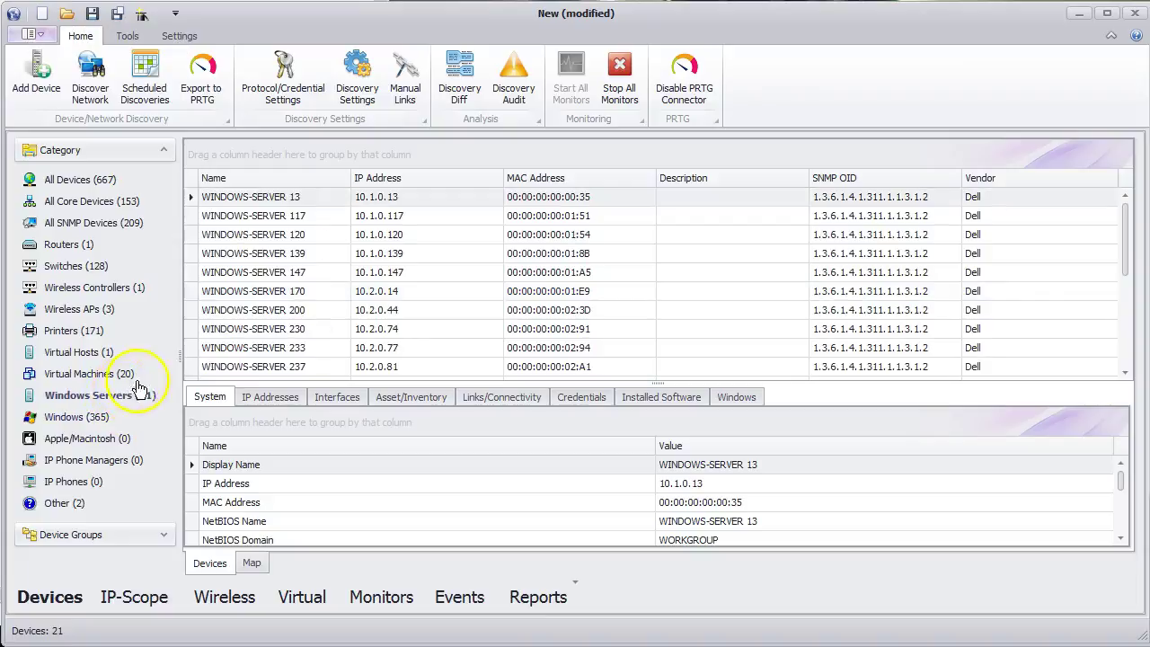
- Select WINDOWS-SERVER 200 and check its IP addresses, interfaces, links and installed software
left_click(257, 312)
left_click(274, 399)
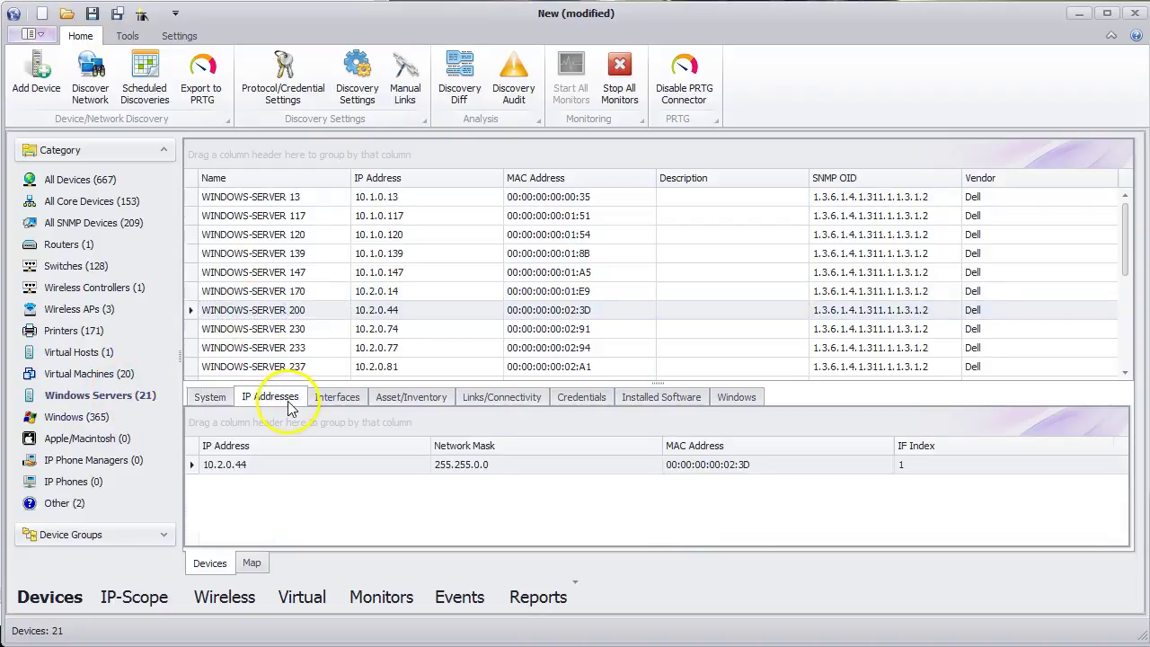
left_click(337, 398)
left_click(528, 405)
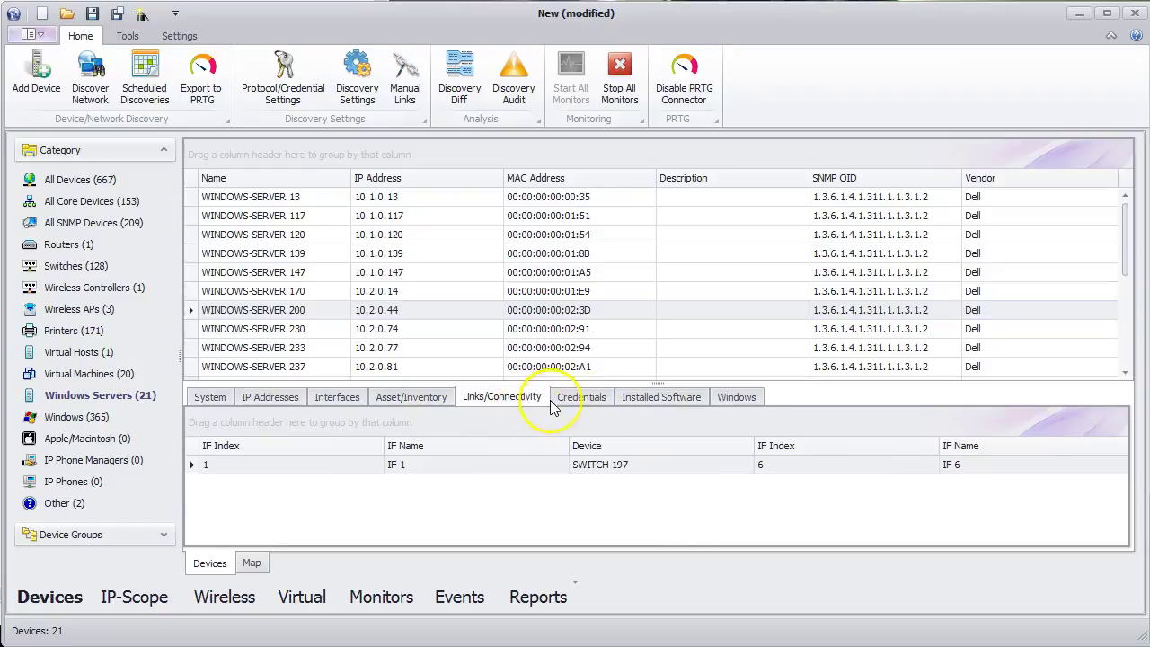
left_click(635, 404)
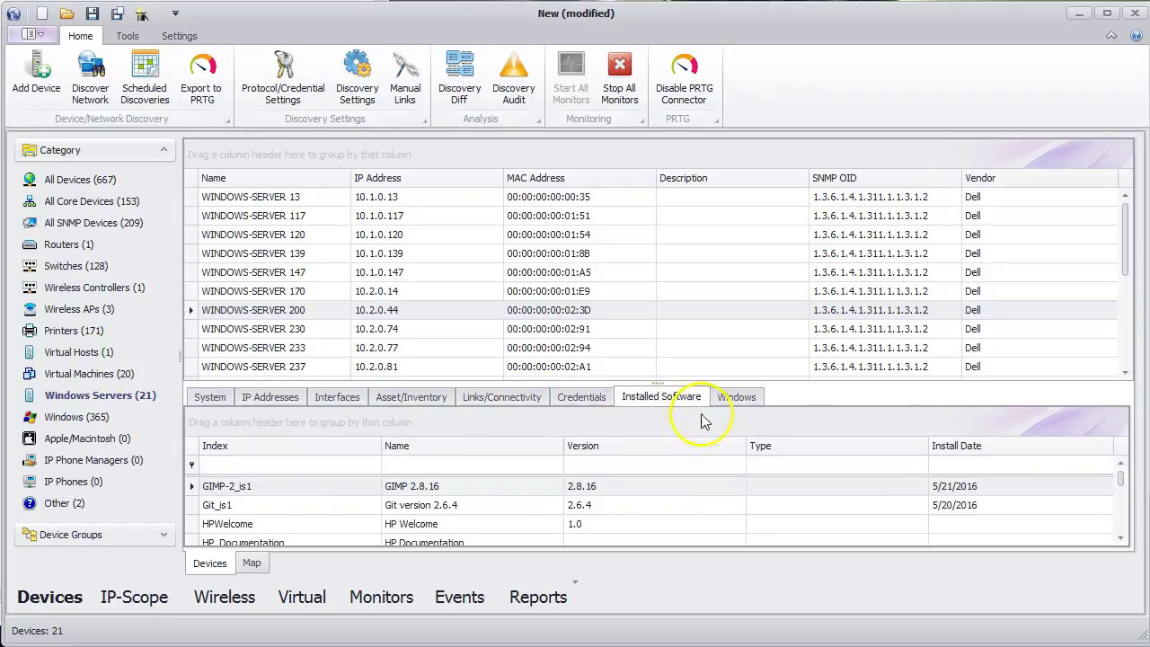
mouse_move(1120, 482)
left_mouse_down()
mouse_move(1121, 512)
mouse_move(1120, 480)
left_mouse_up()
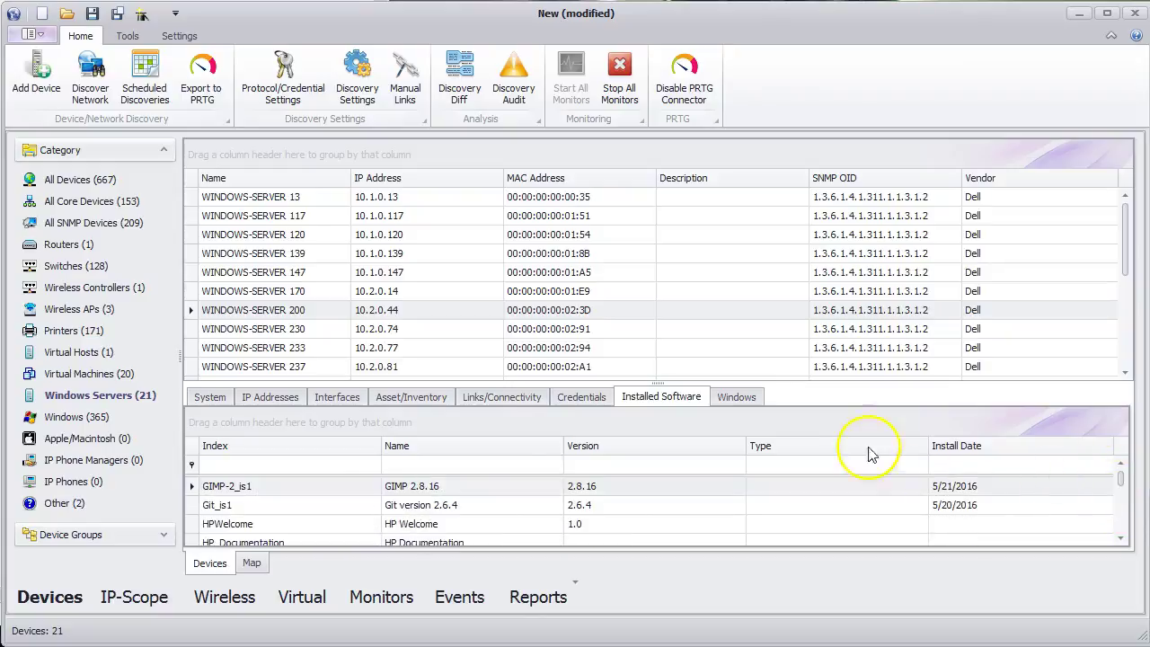
- Review the server's OS, BIOS and 476.94 GB disk, then show the IP-Scope view
left_click(738, 398)
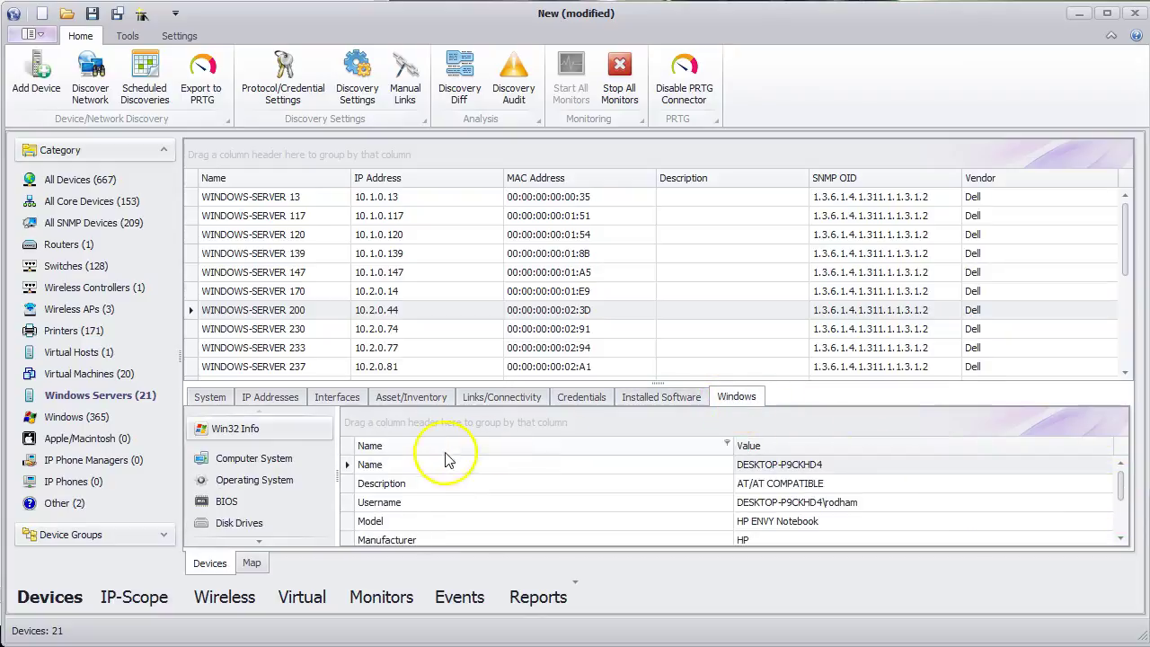
left_click(249, 484)
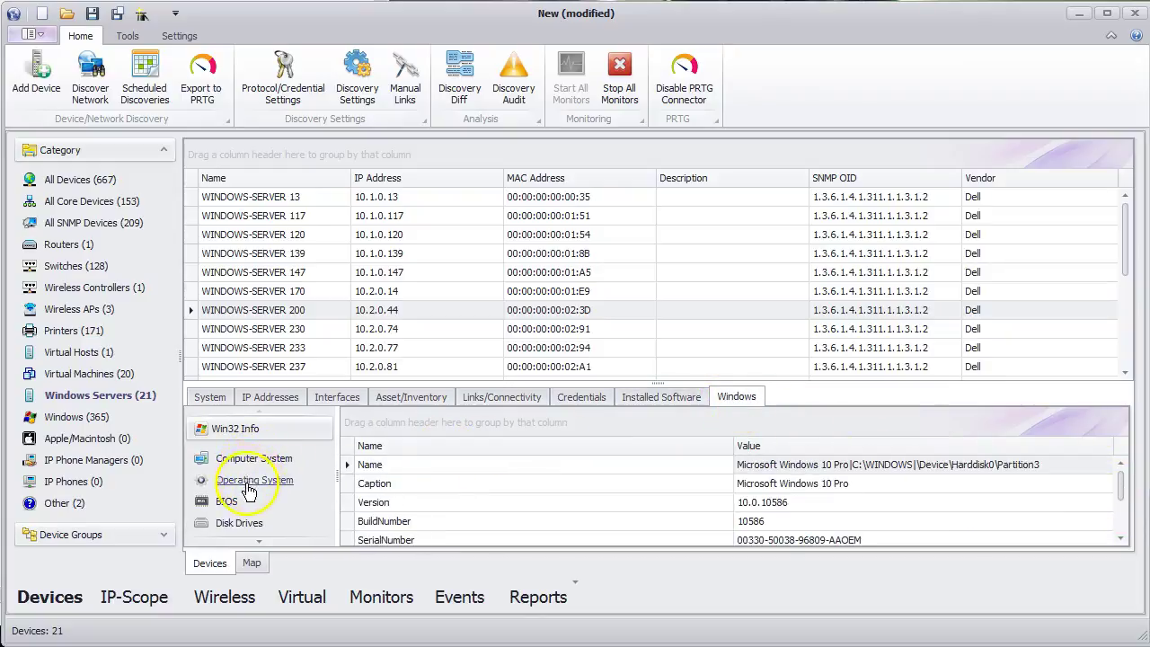
left_click(233, 503)
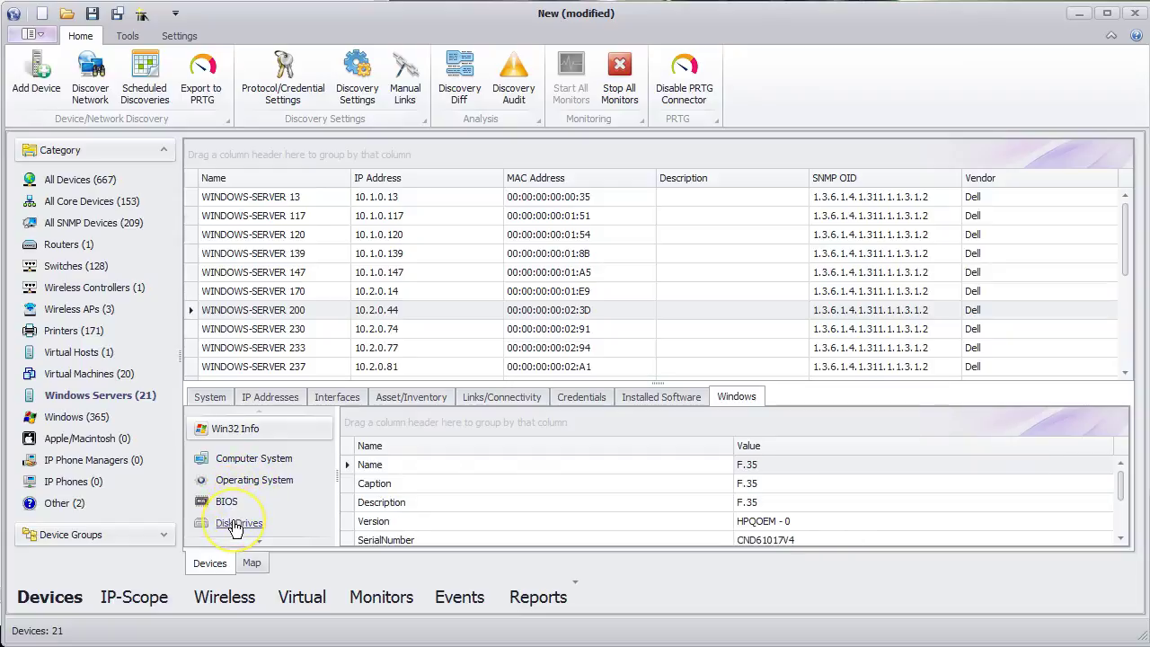
left_click(235, 525)
key("alt")
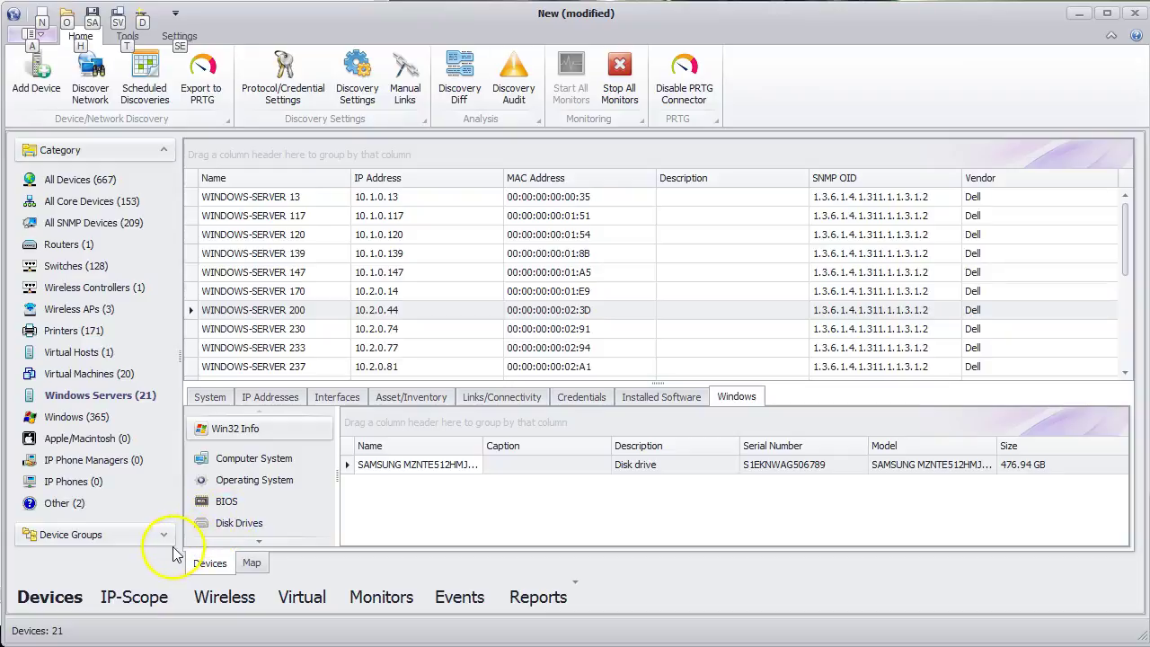
left_click(132, 605)
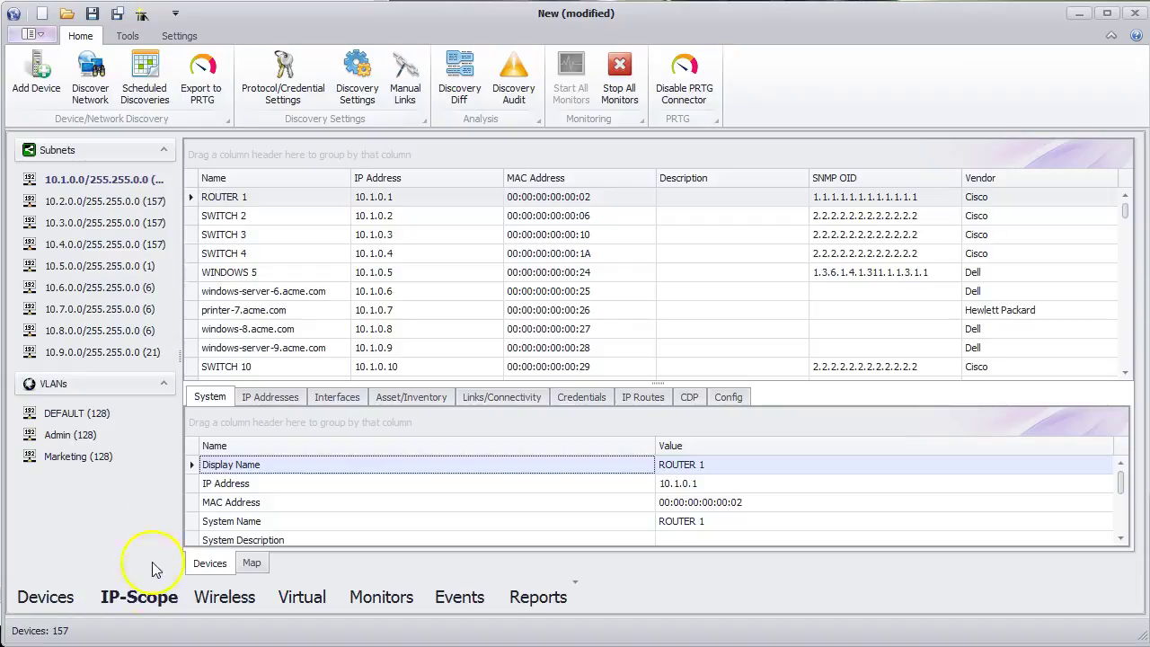
- Check the 10.3.0.0 and 10.5.0.0 subnets, then DEFAULT, Marketing and Admin VLANs, ending on Admin
left_click(136, 224)
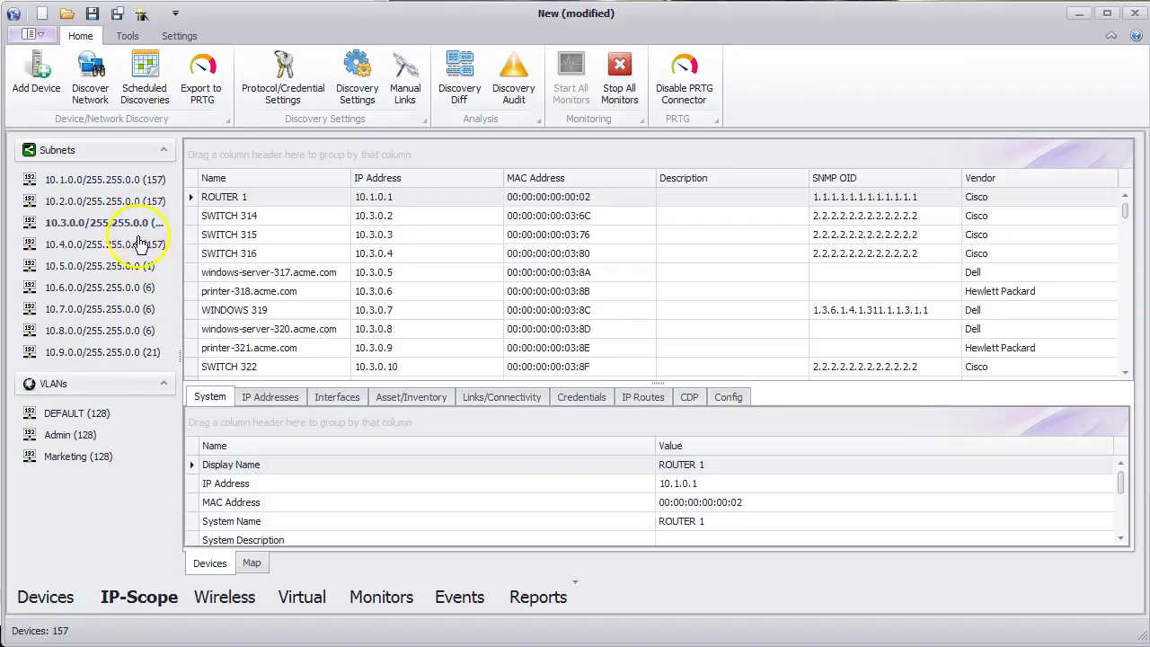
left_click(135, 267)
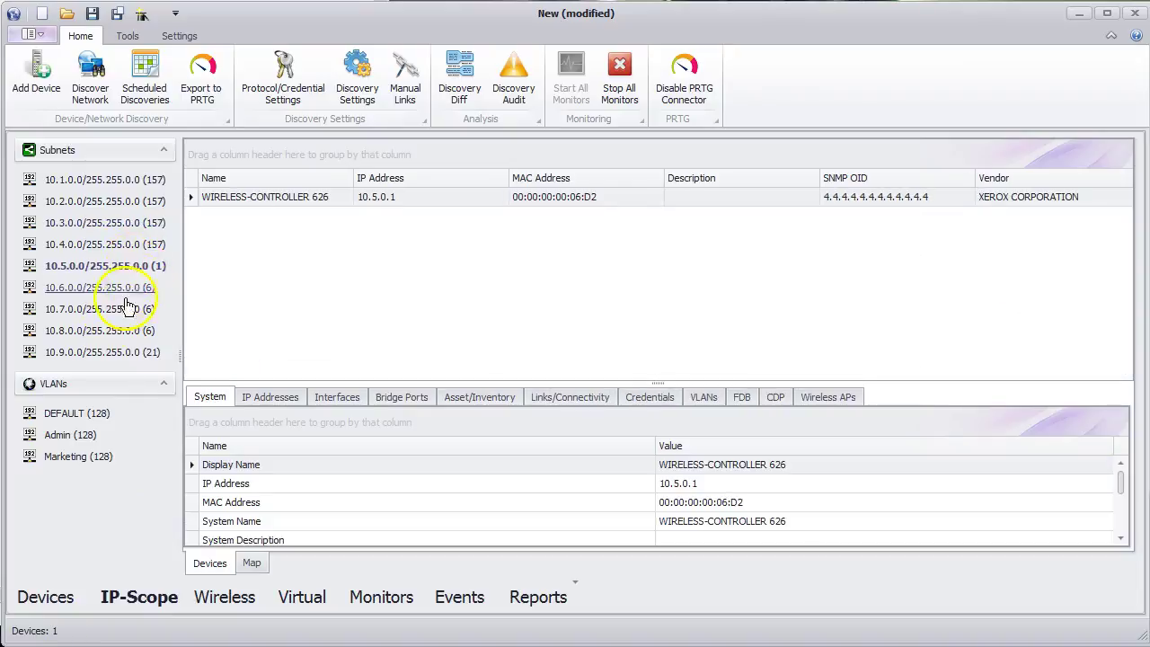
left_click(72, 415)
left_click(74, 460)
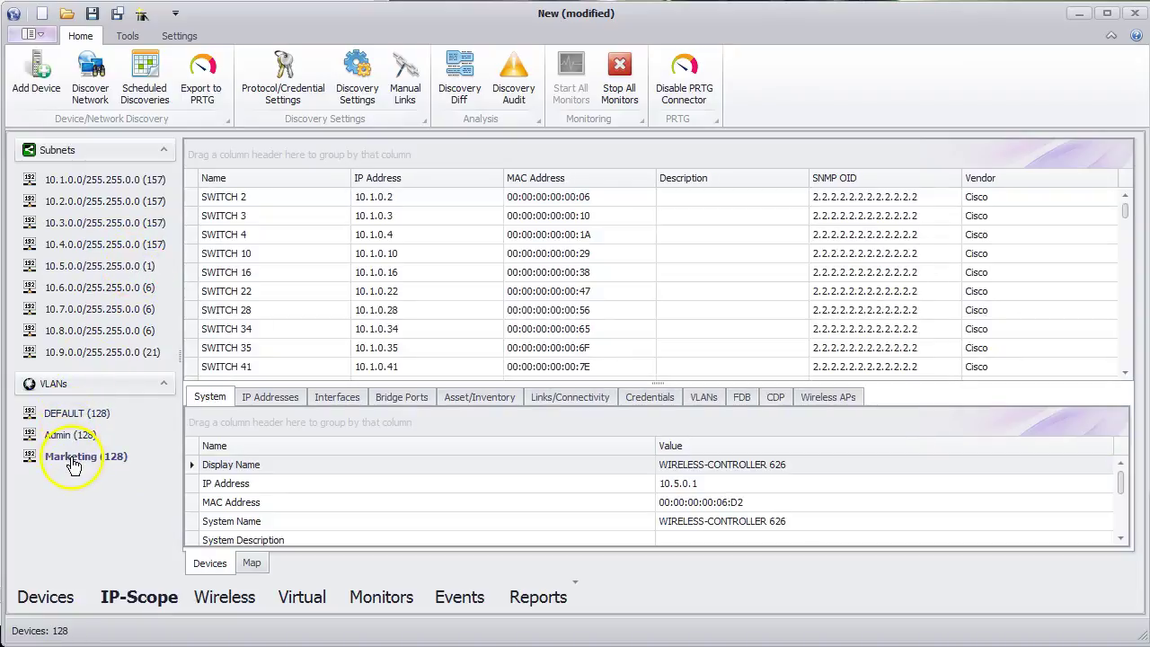
left_click(86, 436)
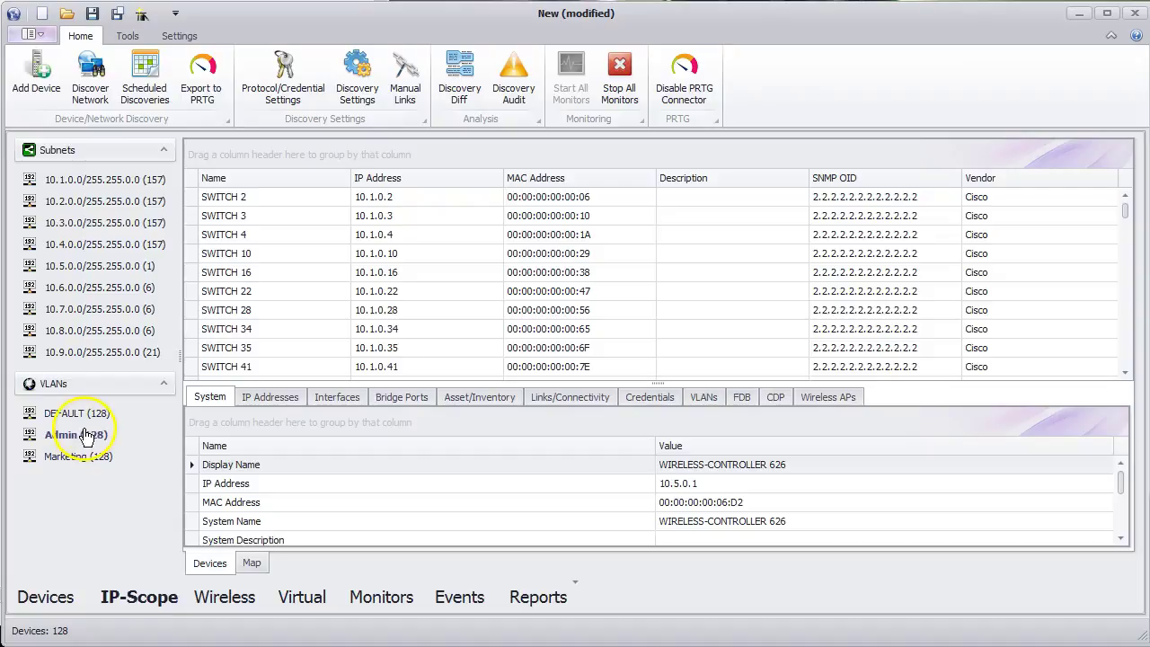
key("alt")
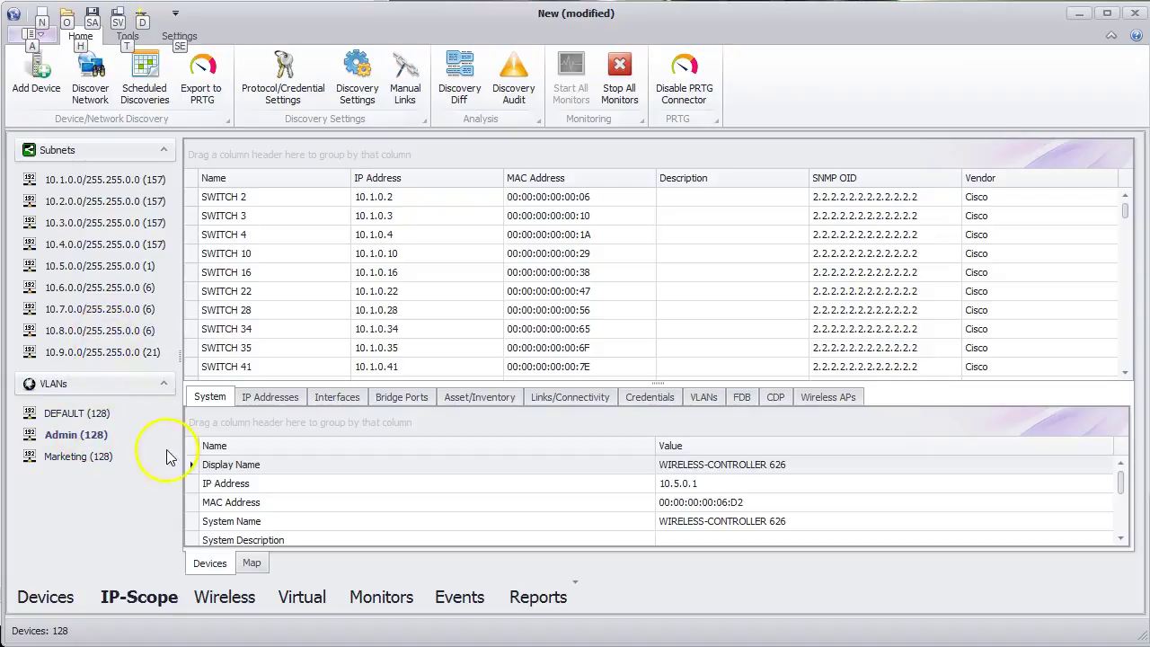
- List the wireless controllers, access points and 15 wireless clients
left_click(223, 599)
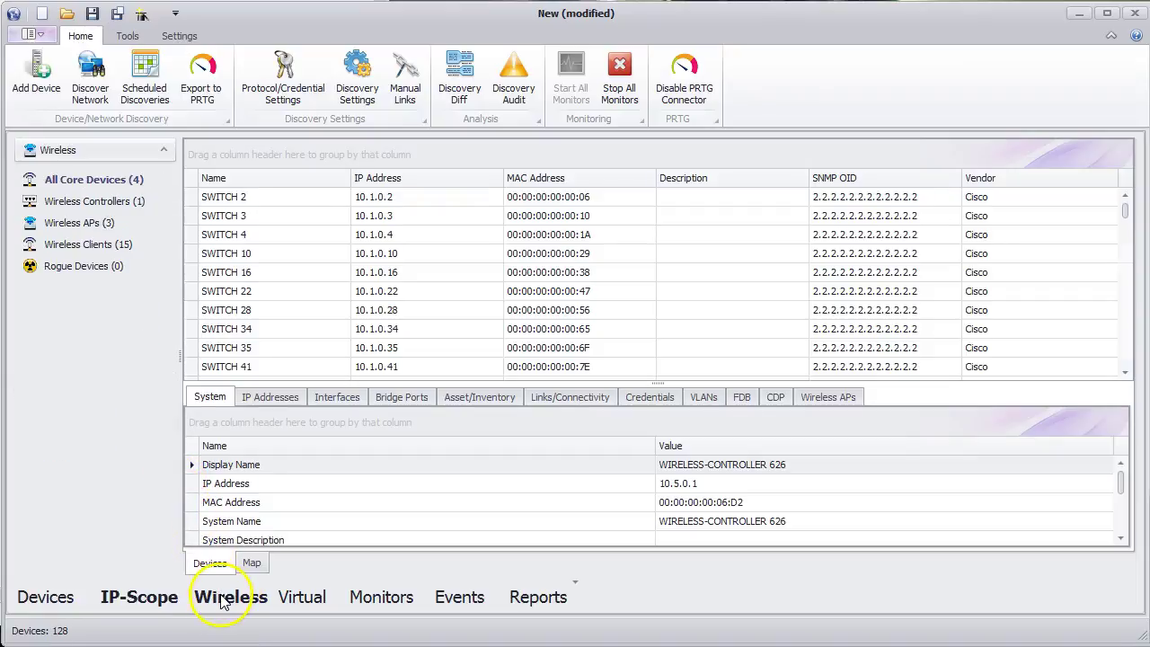
left_click(112, 201)
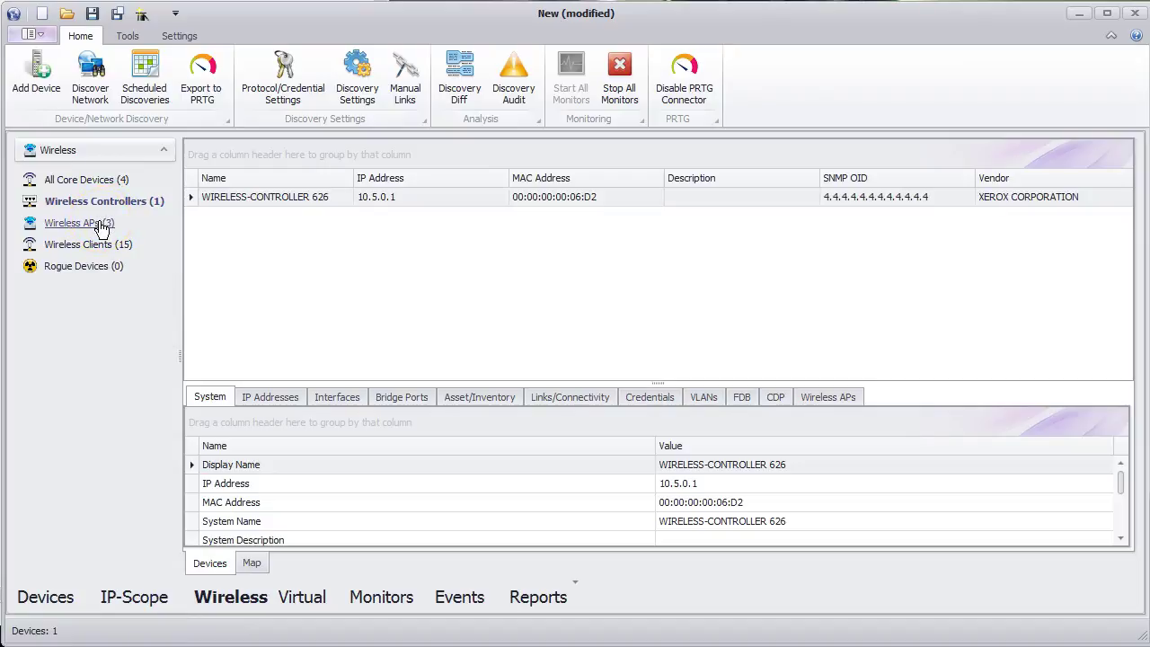
left_click(101, 227)
left_click(101, 252)
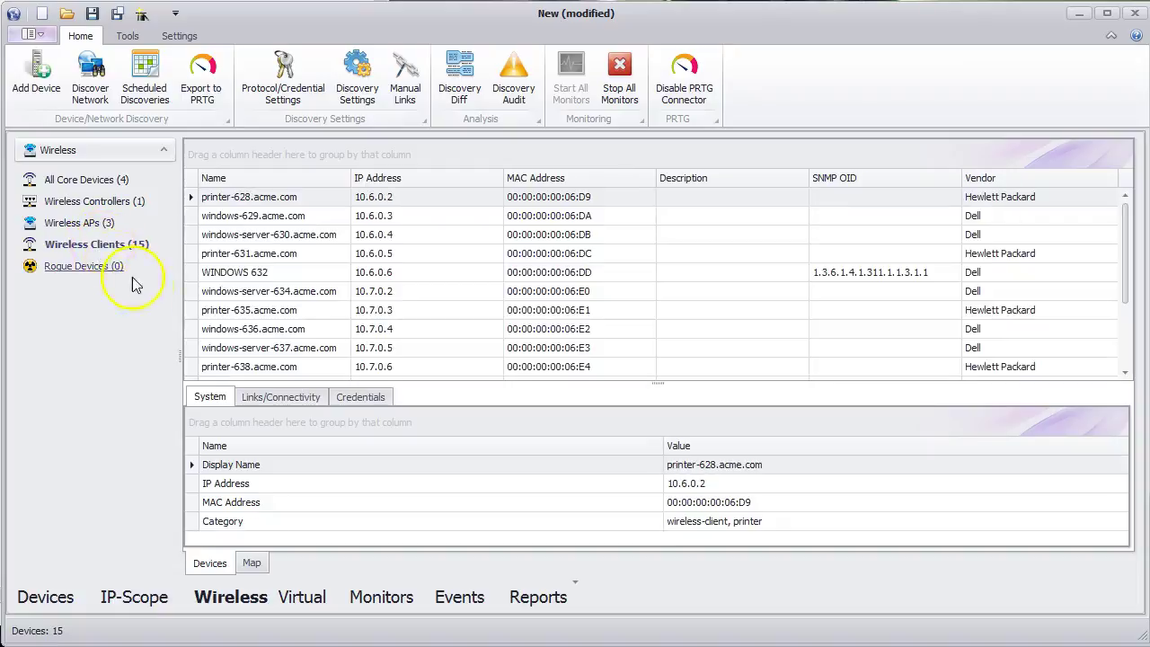
- List virtual hosts, switches and 20 virtual machines, then bring up the Asset/Inventory report
left_click(308, 600)
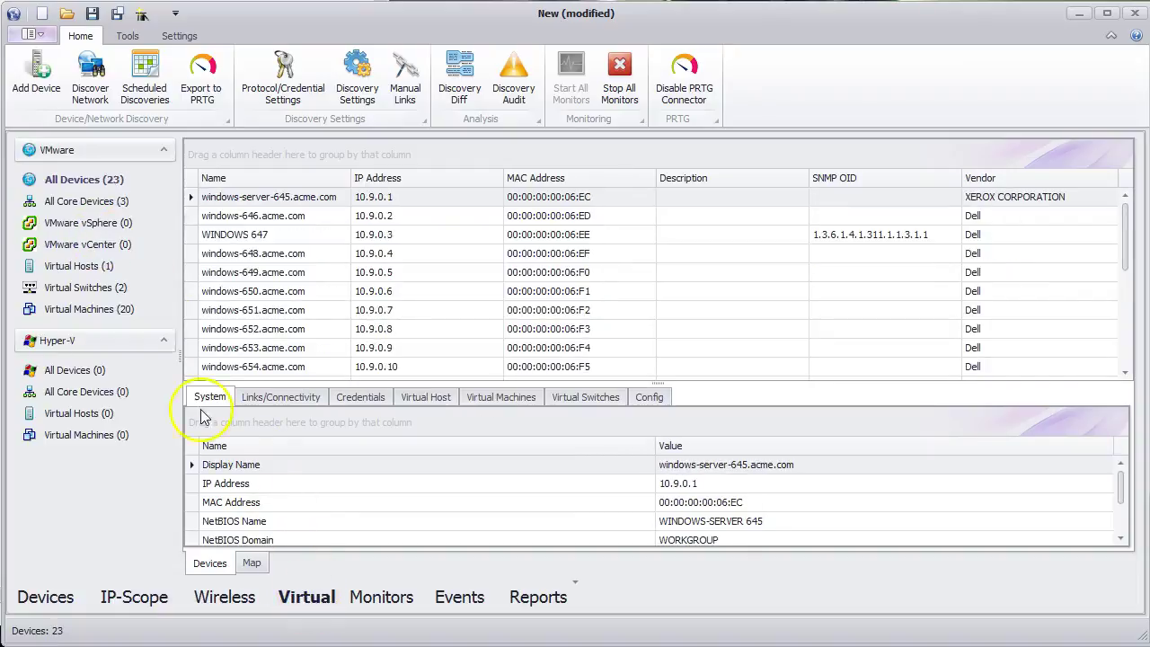
left_click(88, 266)
left_click(90, 289)
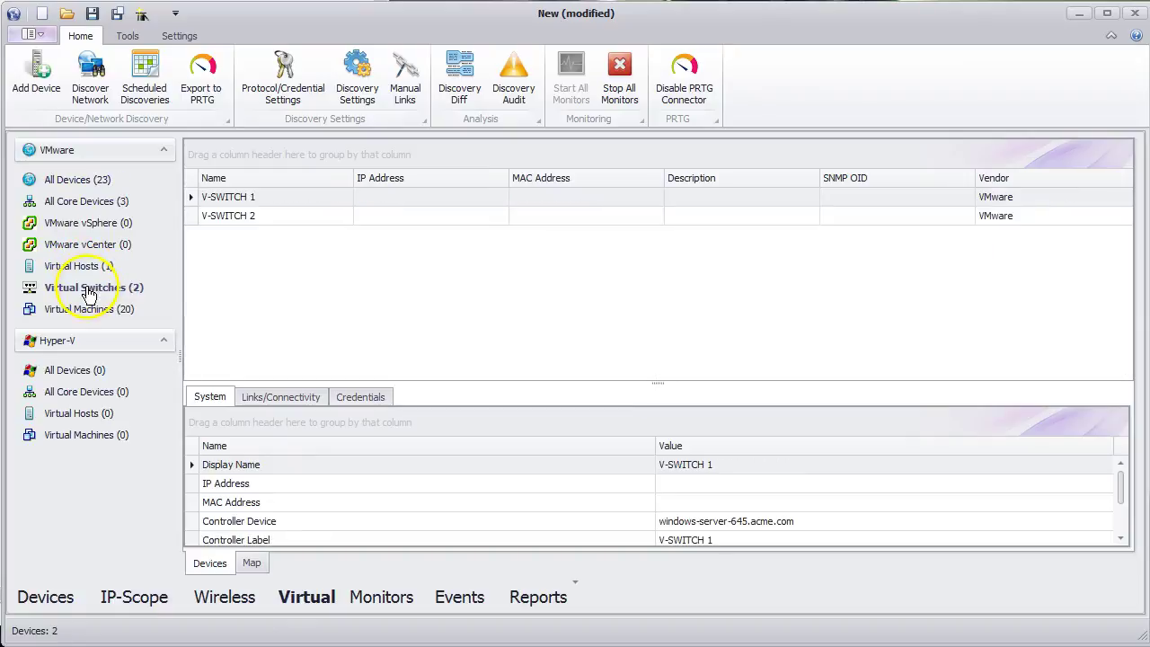
left_click(90, 311)
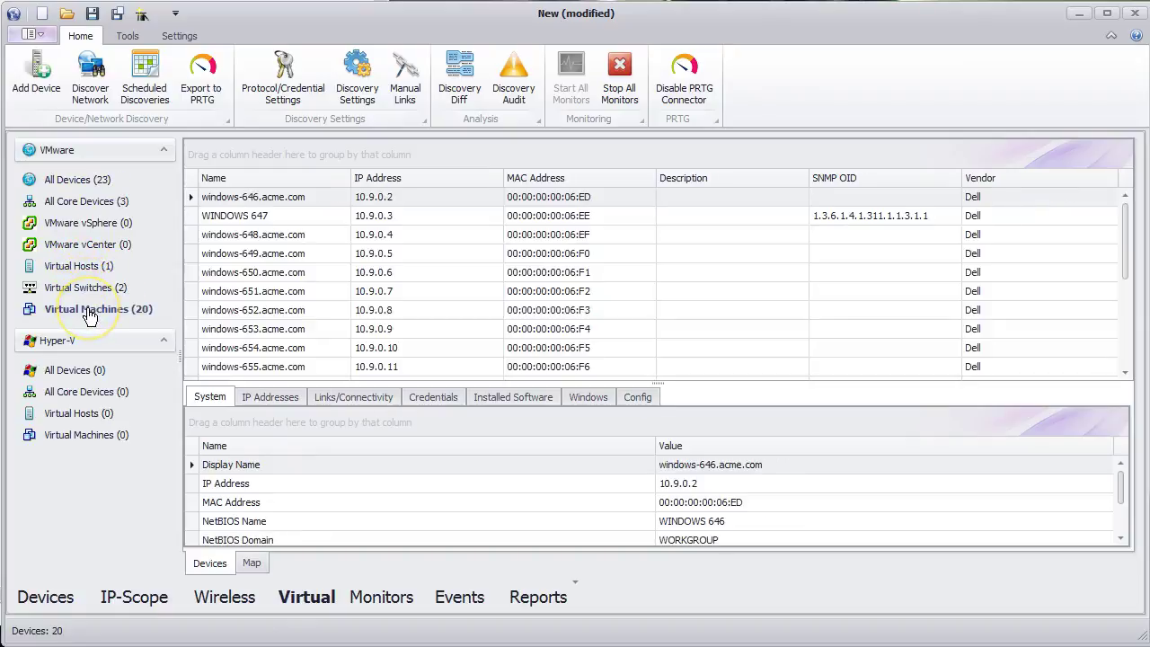
key("alt")
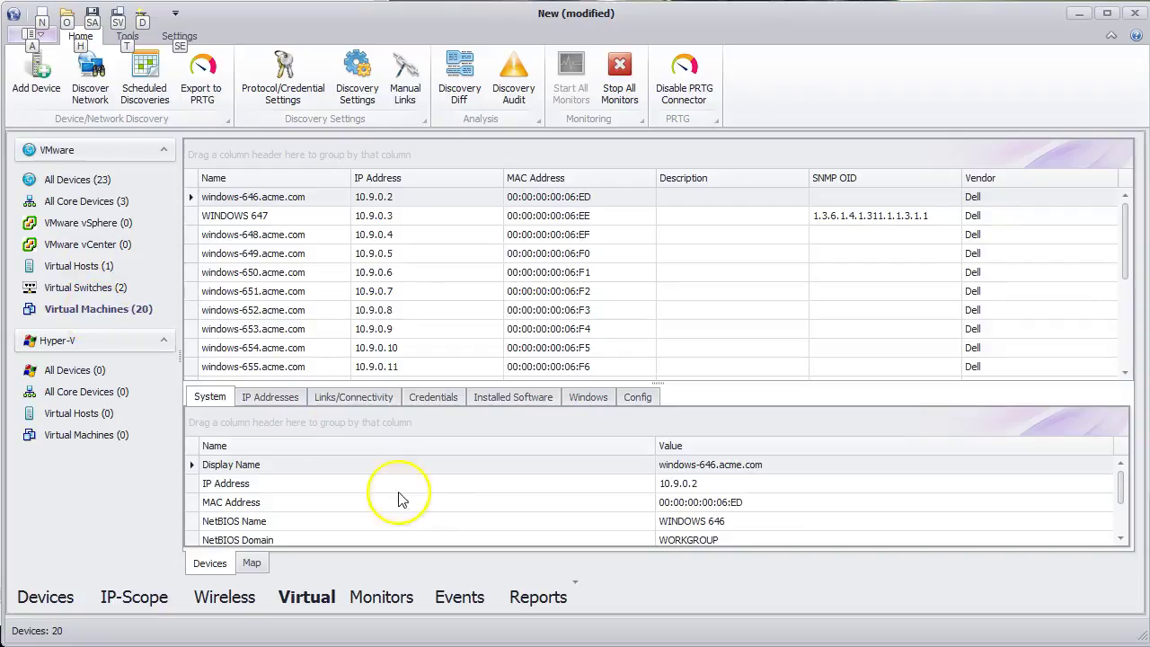
left_click(530, 602)
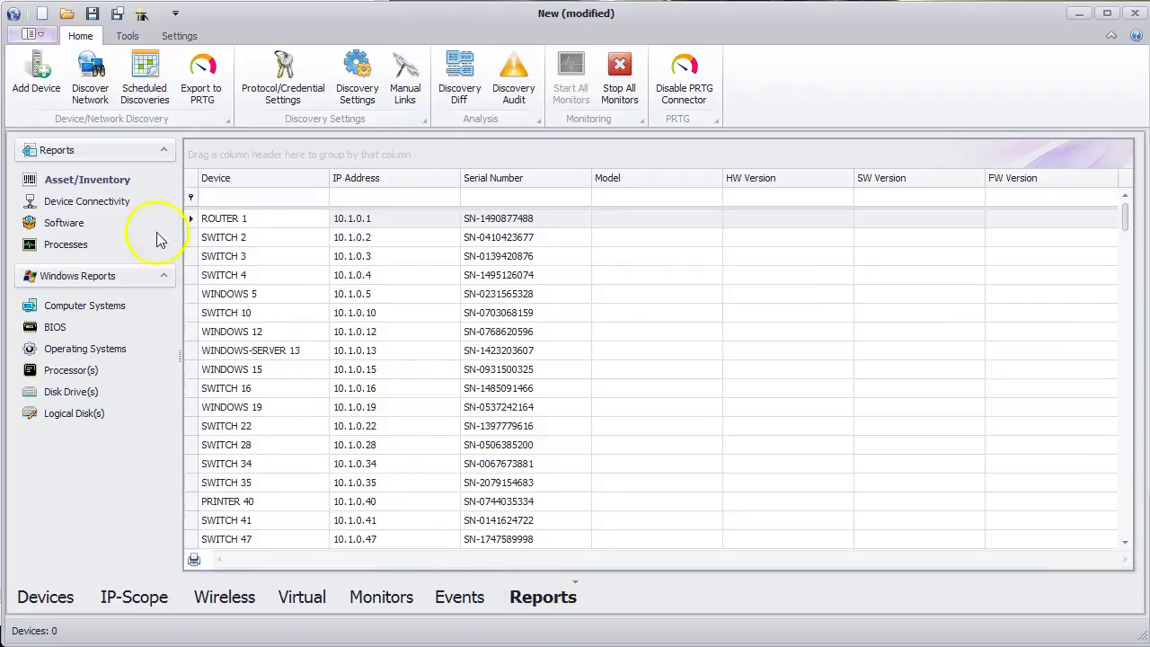
- View Connectivity, Software, Processes, Computer Systems, BIOS, OS, Processor, Disk Drive and Logical Disk reports
left_click(115, 201)
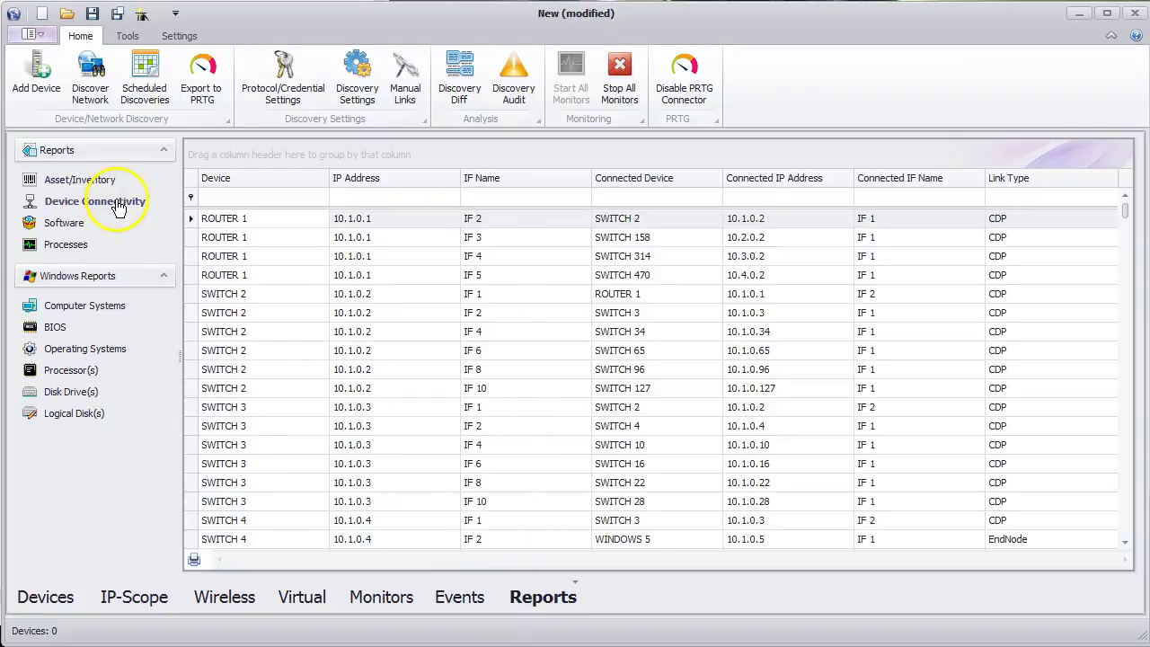
left_click(75, 224)
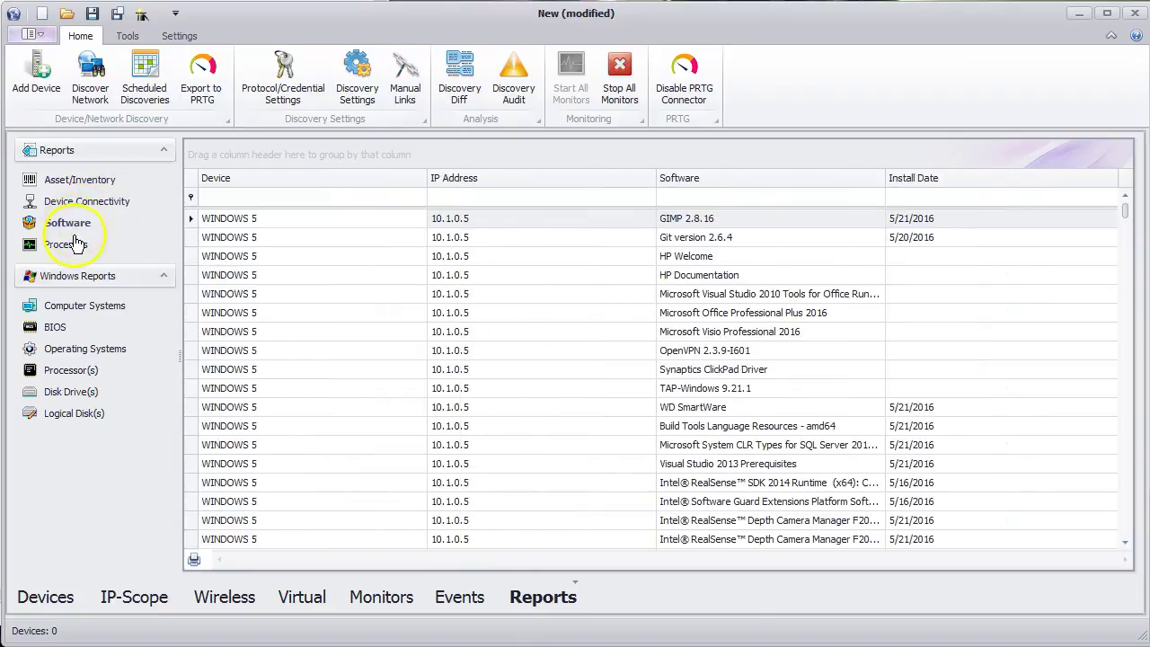
left_click(77, 247)
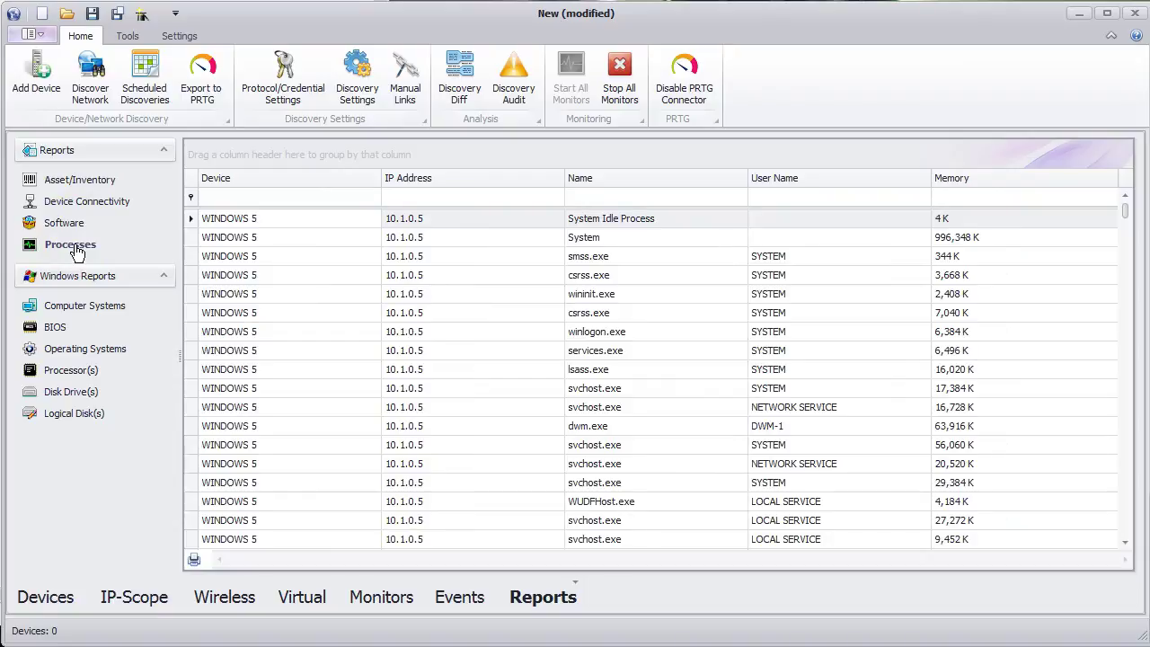
left_click(80, 306)
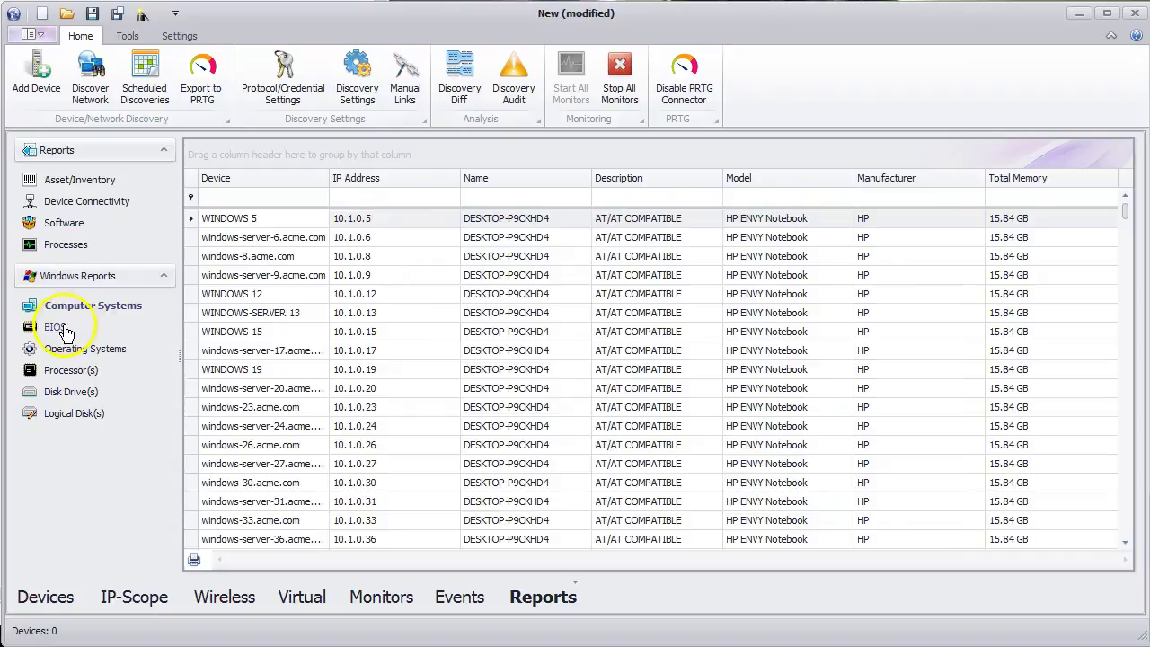
left_click(63, 328)
left_click(74, 350)
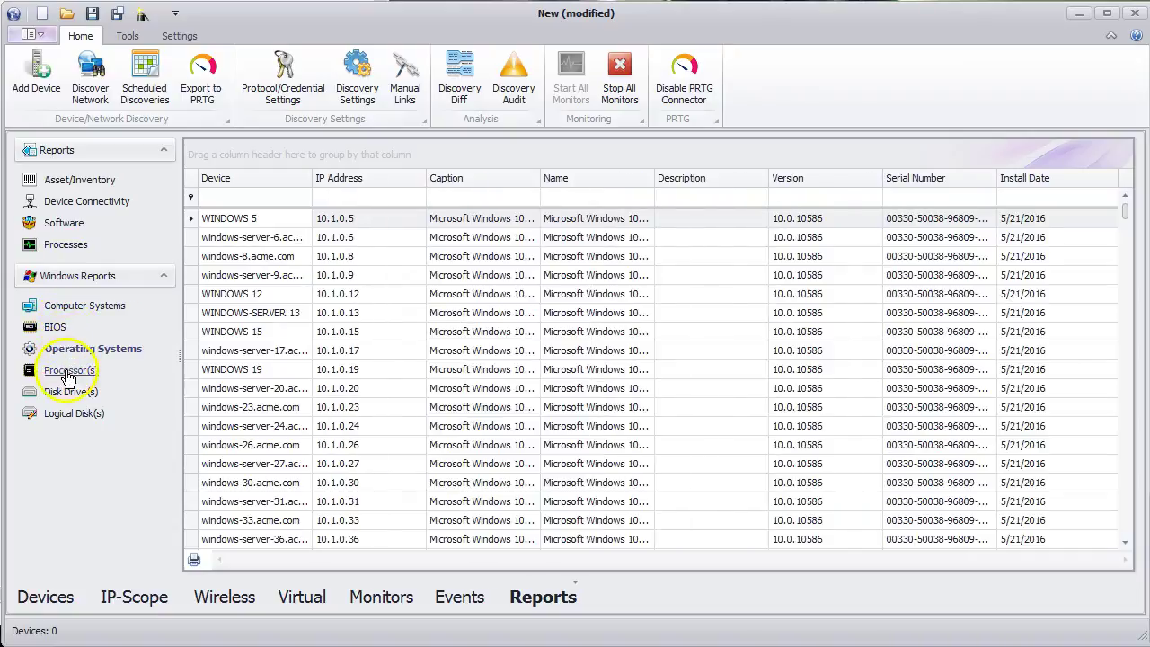
left_click(69, 372)
left_click(68, 394)
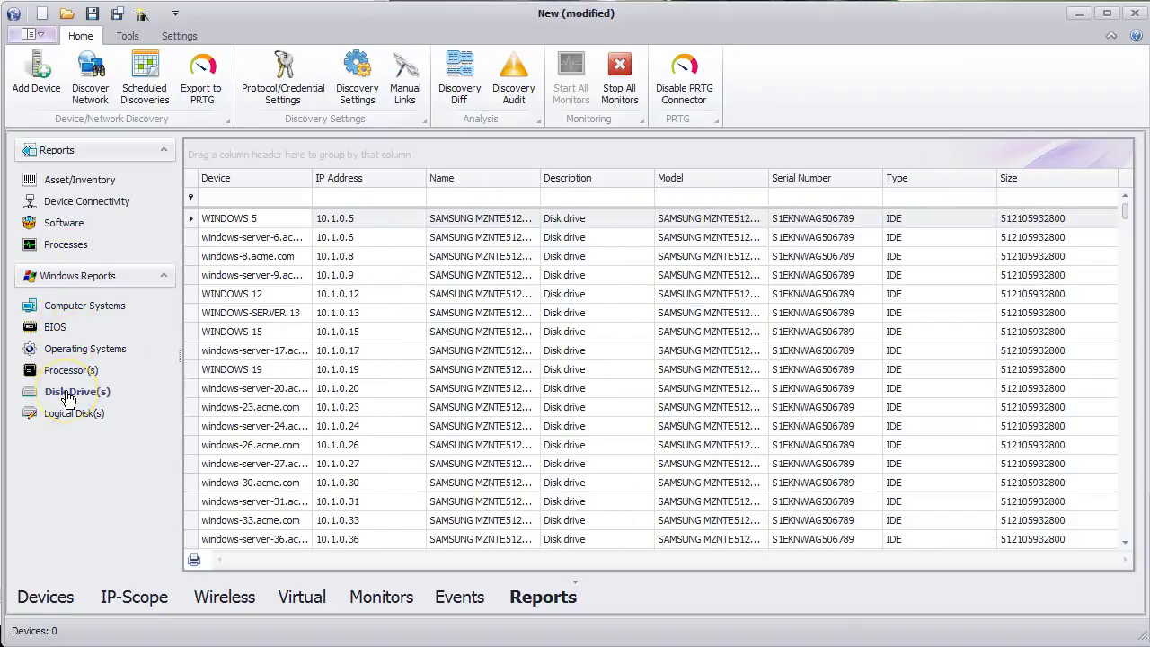
left_click(71, 421)
key("alt")
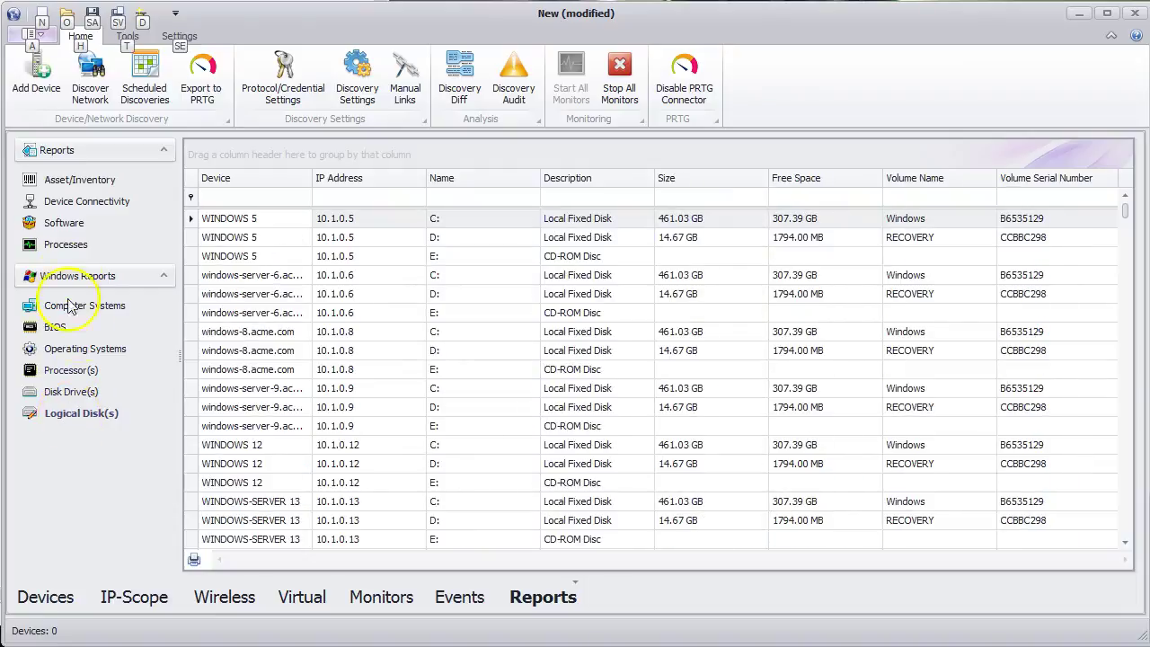
- Create a new saved result, replacing the default name with 'My Discovery Result'
left_click(93, 16)
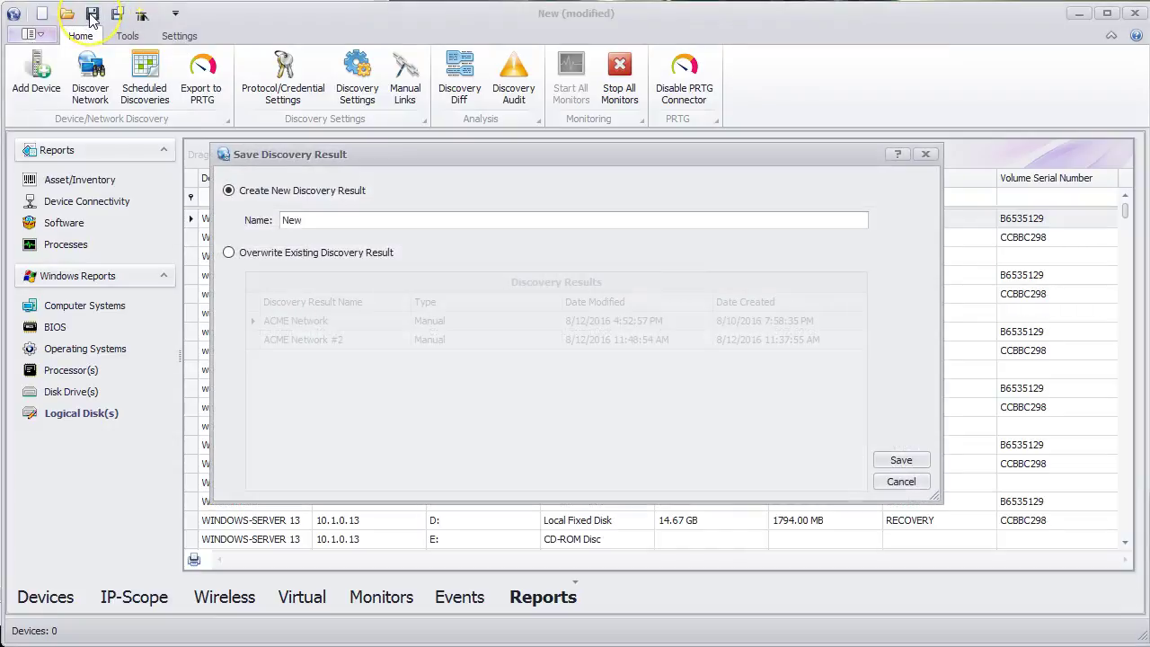
left_click_drag(306, 219, 280, 220)
type("My Discovery Result")
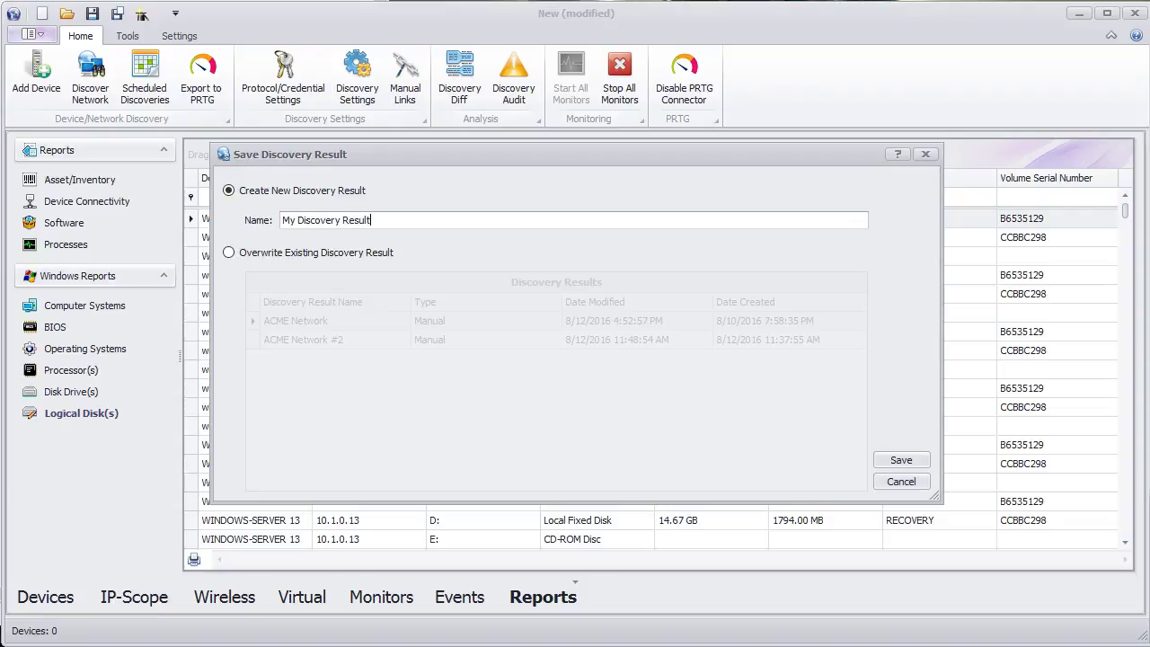
left_click(899, 459)
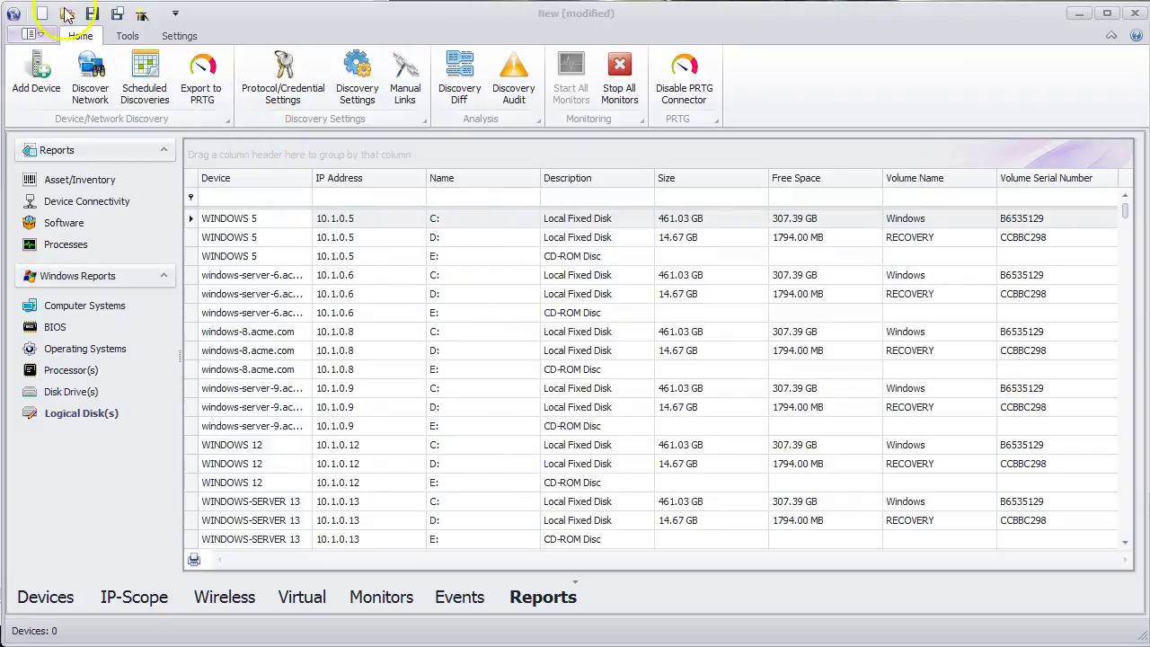
- Reopen My Discovery Result and return to its list of 667 devices
left_click(66, 15)
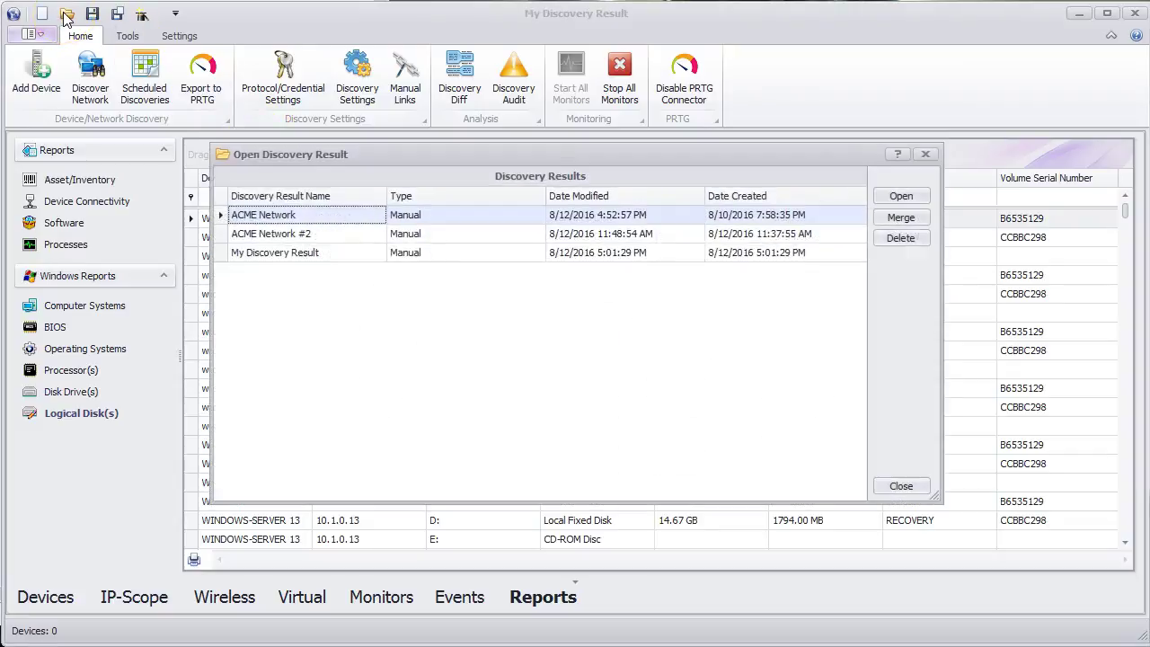
double_click(283, 254)
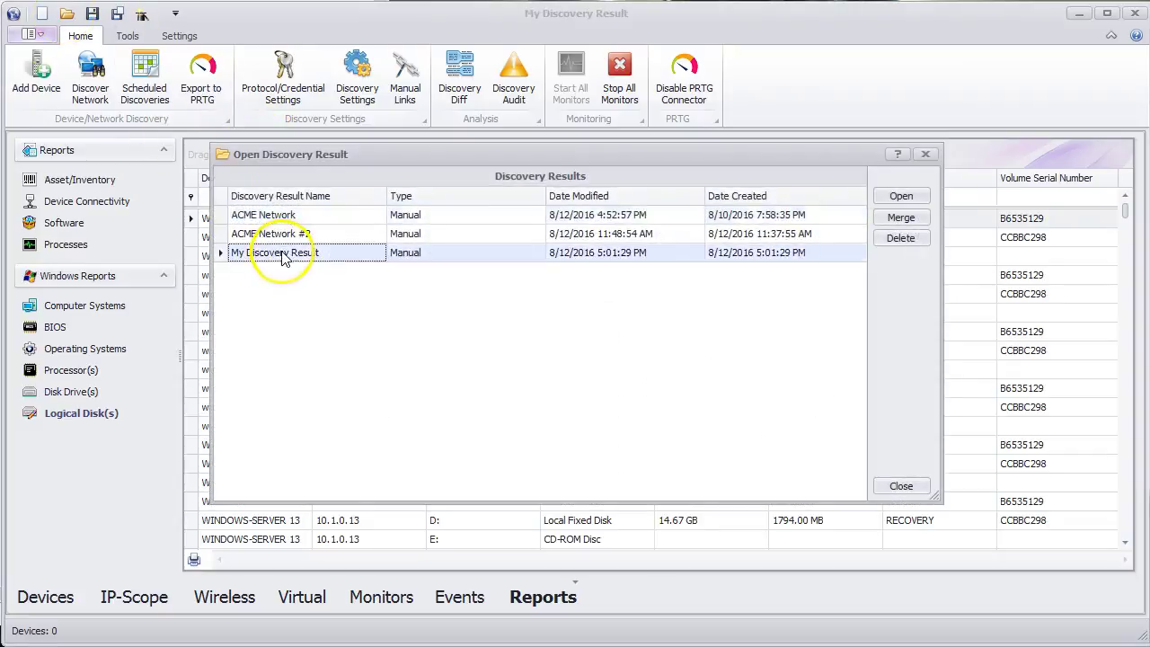
left_click(50, 597)
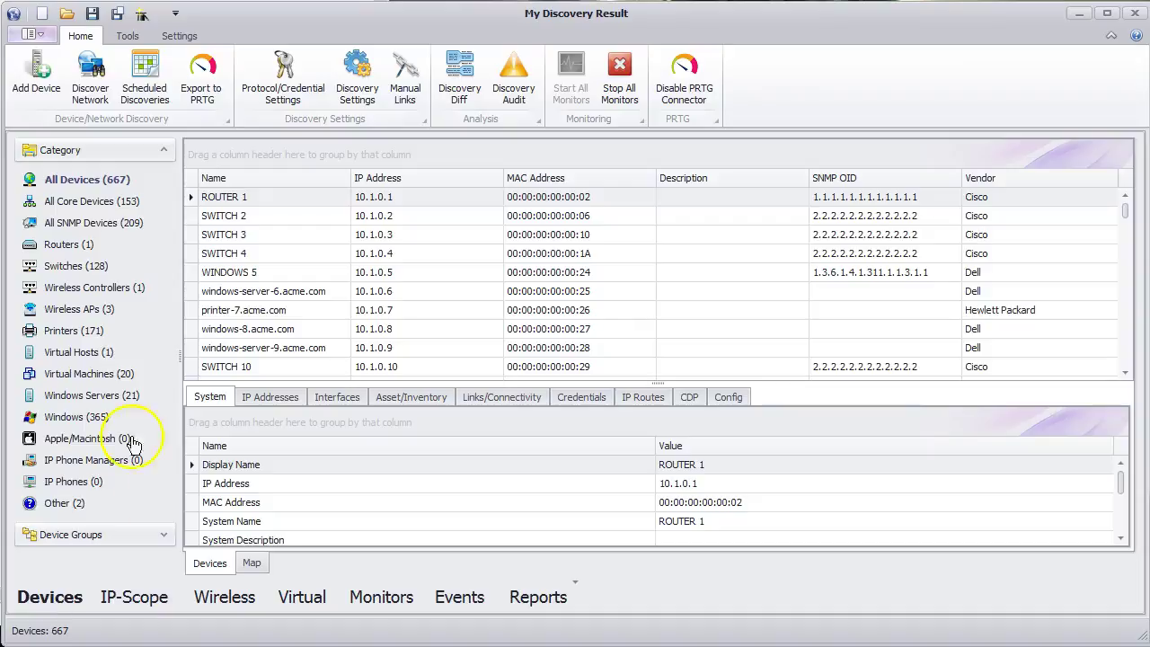
- In Discovery Diff, select ACME Network as first result and ACME Network #2 as second
left_click(460, 86)
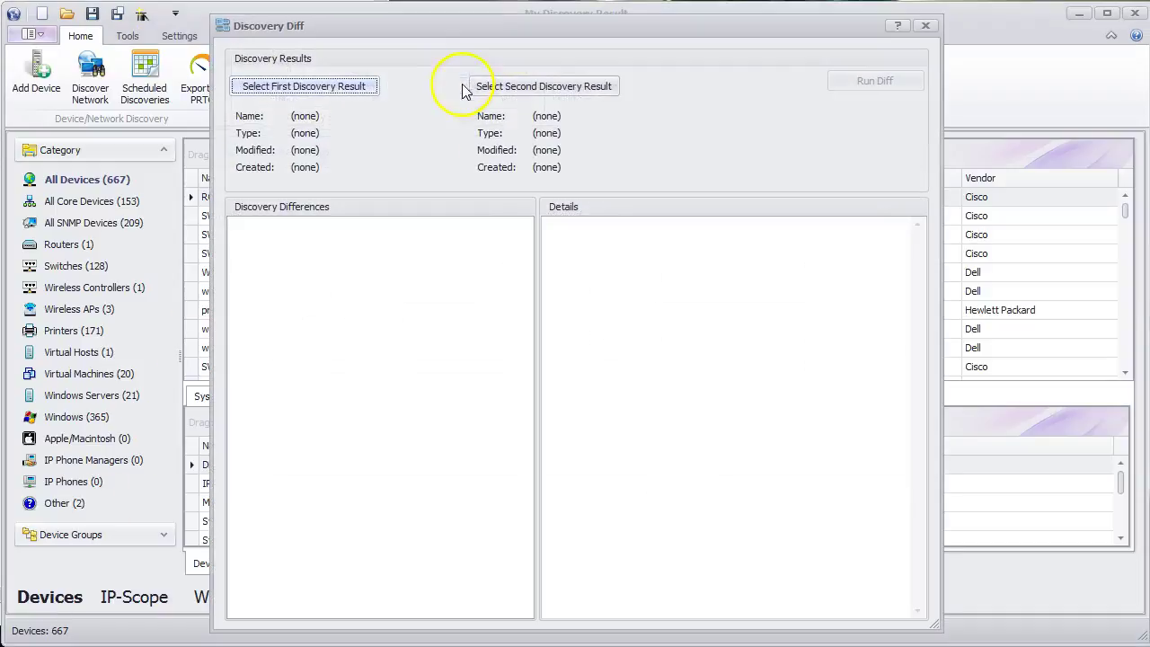
left_click(354, 89)
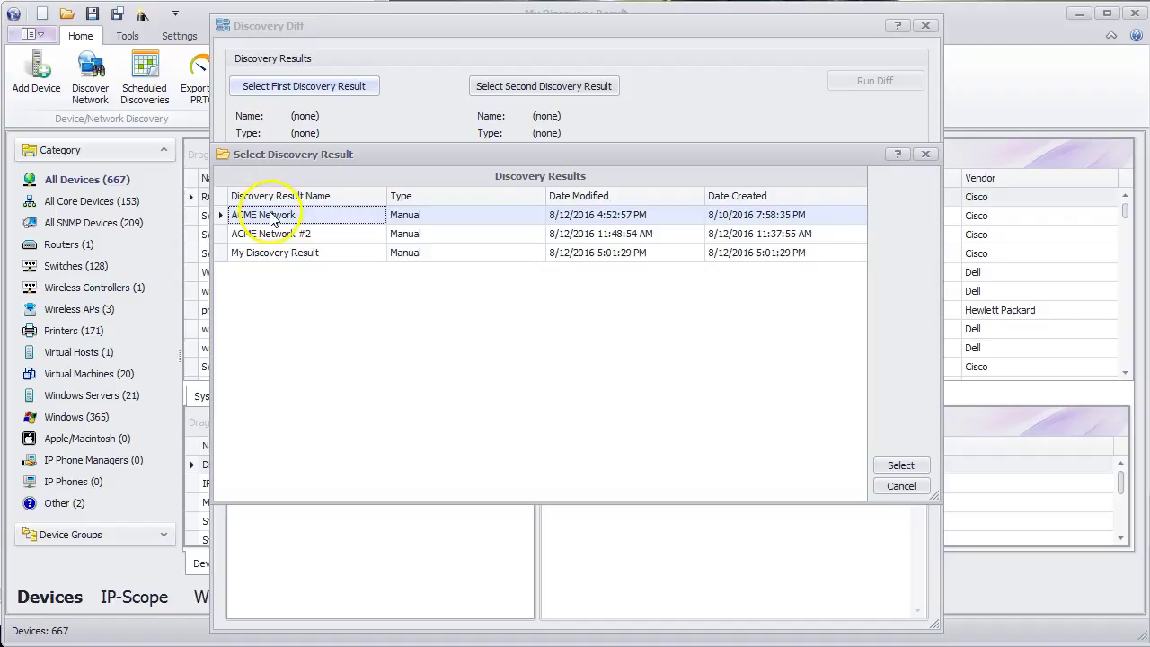
double_click(272, 216)
left_click(509, 88)
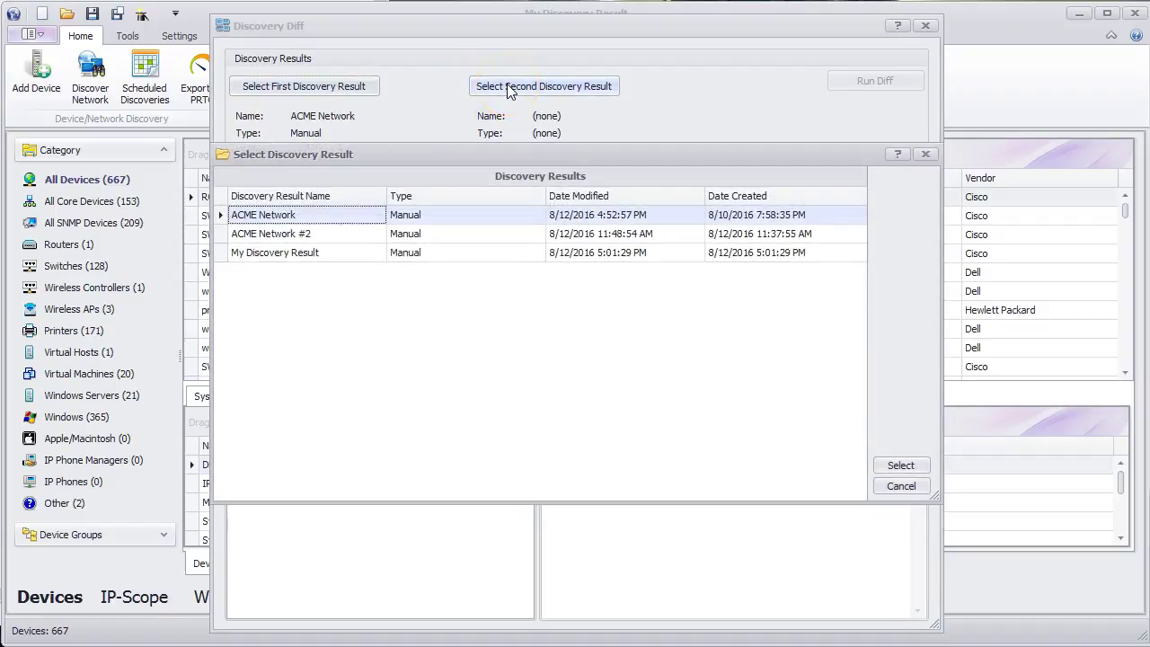
double_click(334, 234)
left_click(861, 86)
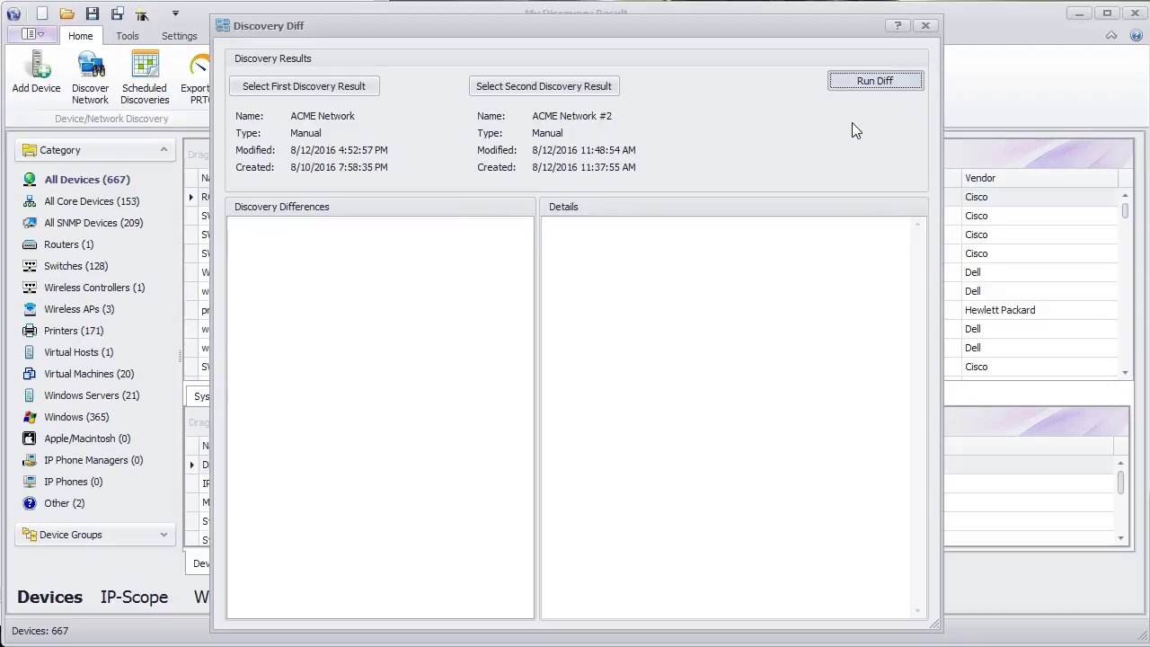
- Run the diff, inspect removed devices, links and MAC addresses, then close the dialog
left_click(874, 82)
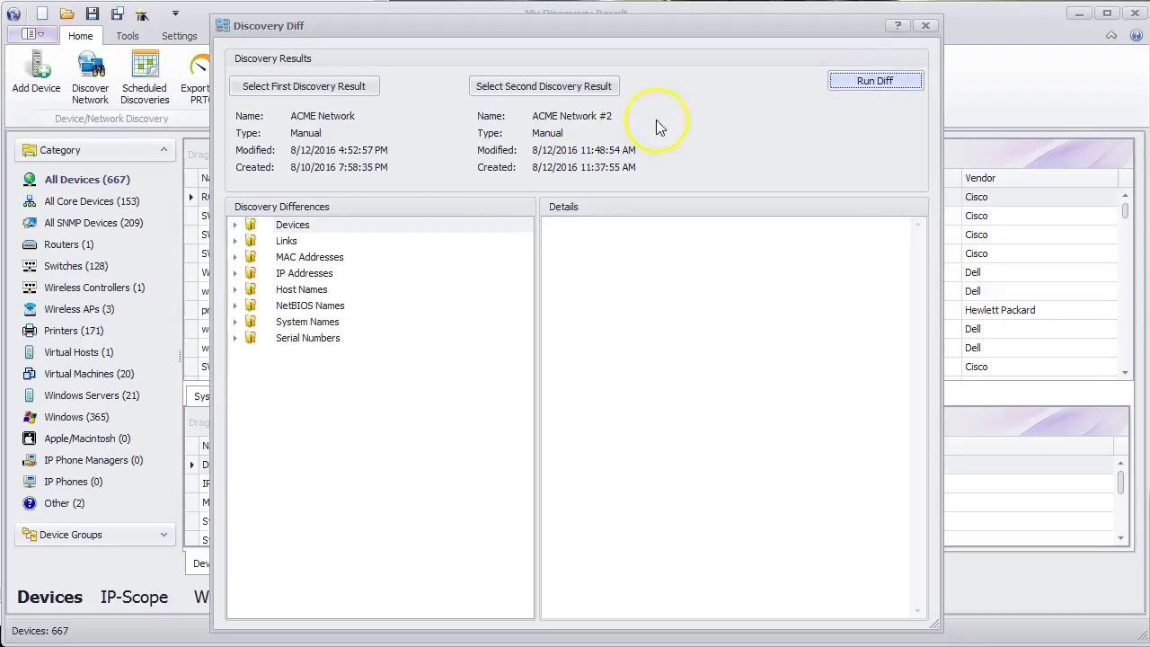
left_click(234, 224)
left_click(251, 241)
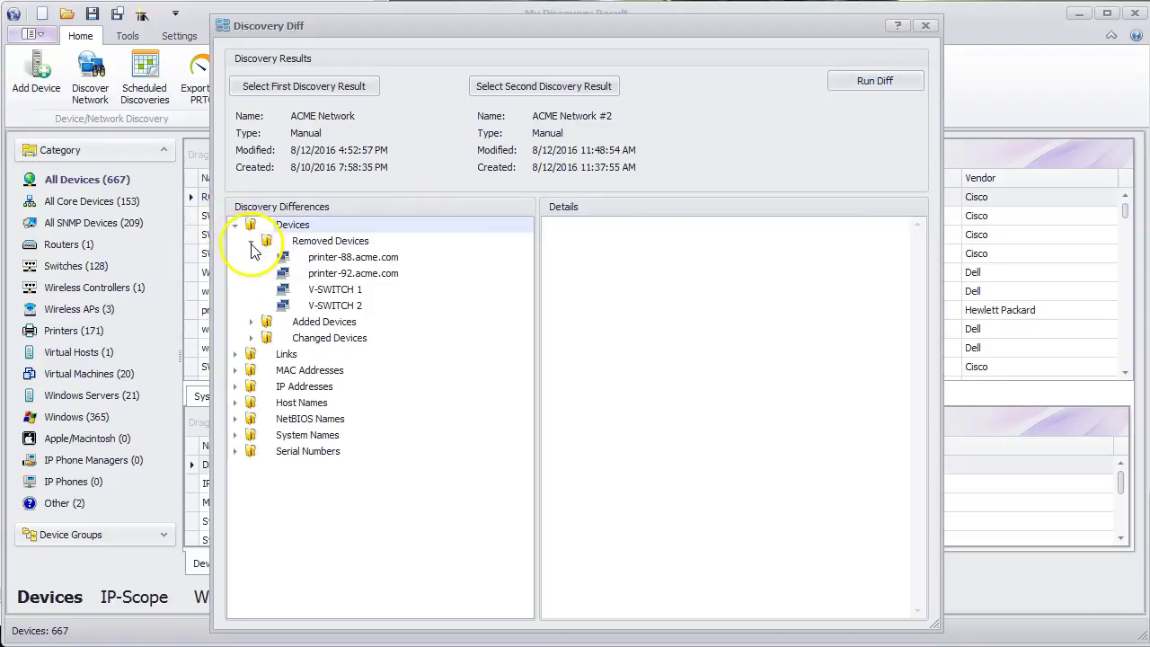
left_click(236, 353)
left_click(251, 370)
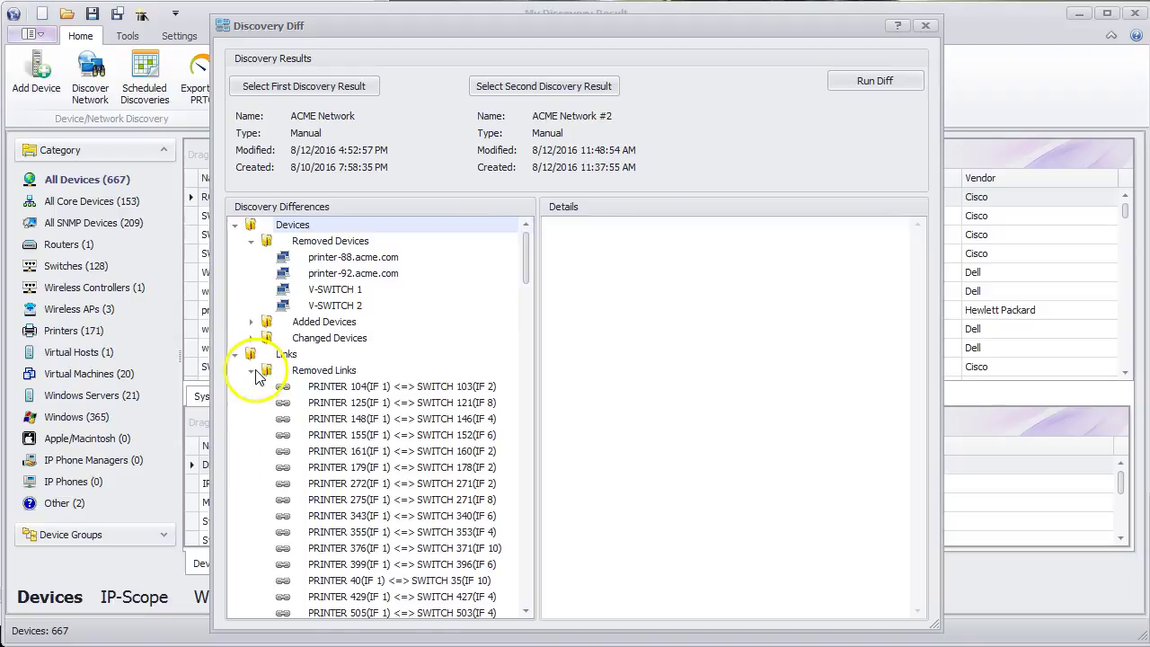
left_click(252, 371)
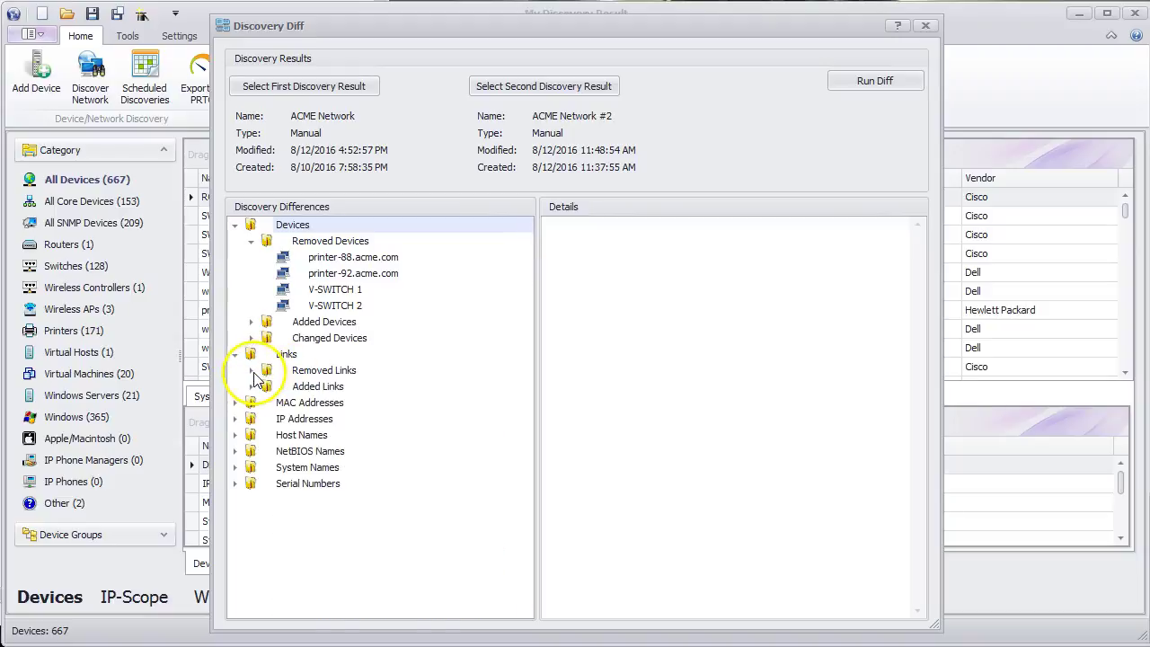
left_click(236, 403)
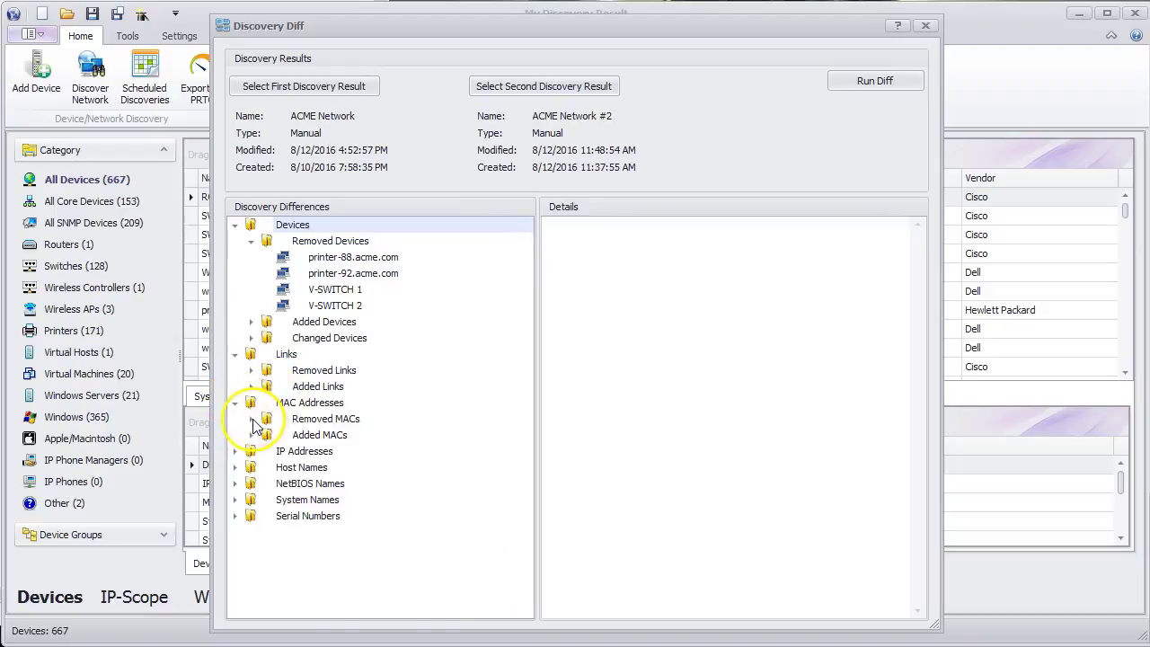
left_click(252, 419)
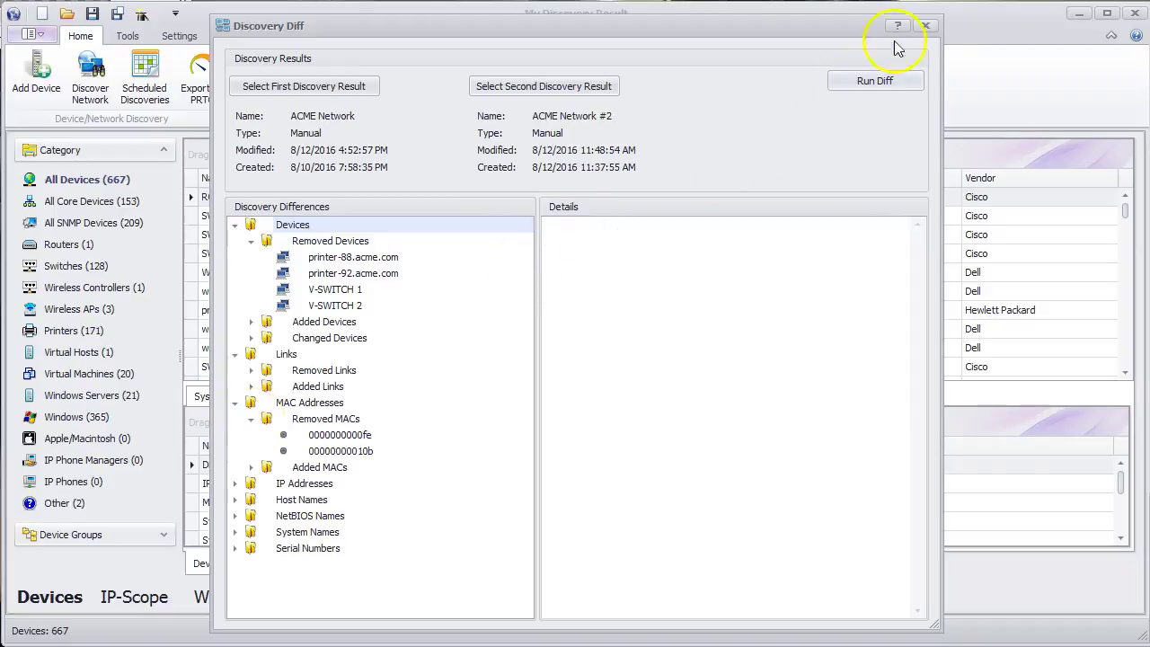
left_click(929, 27)
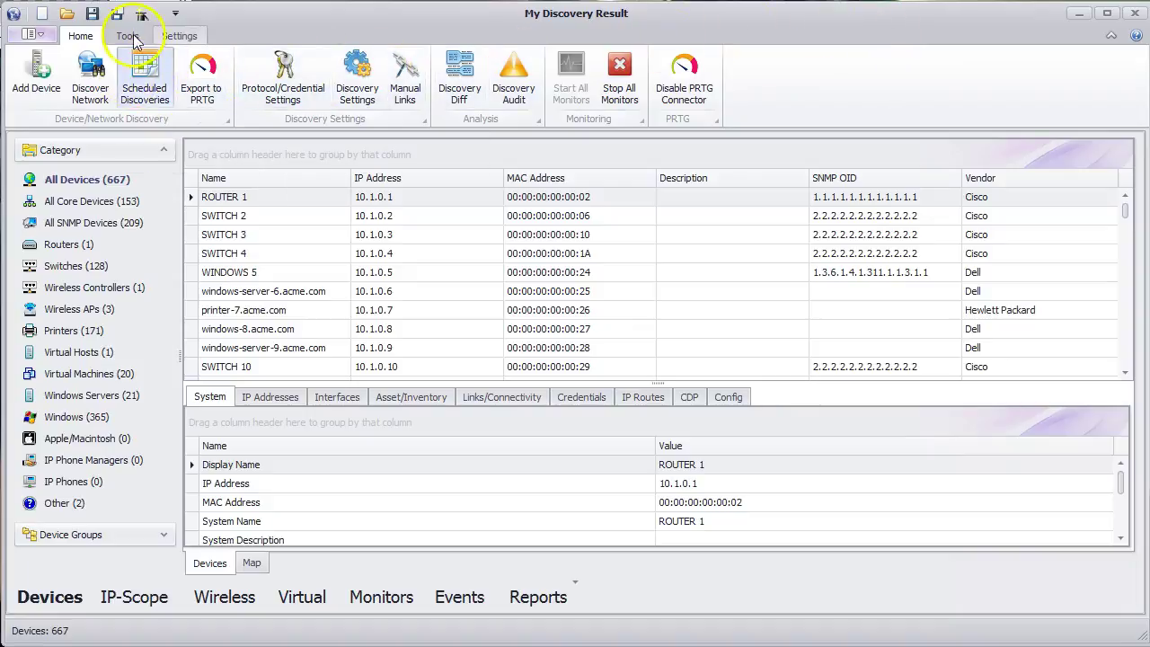
- Add a new scheduled discovery named 'My Scheduled Discovery'
left_click(151, 101)
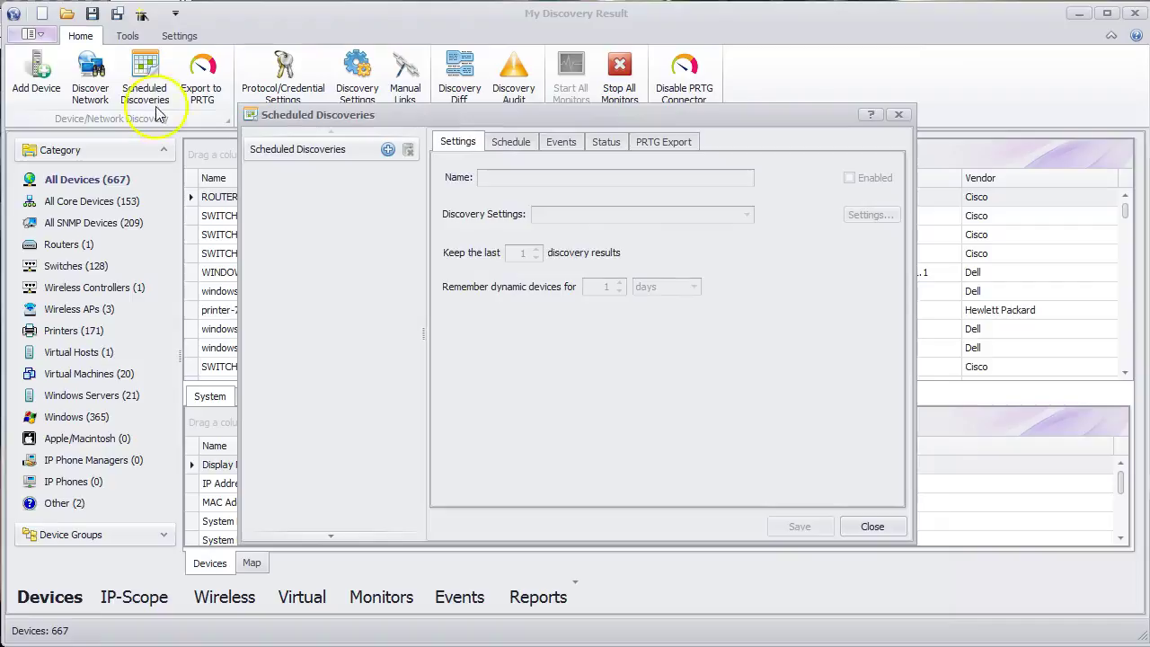
left_click(388, 149)
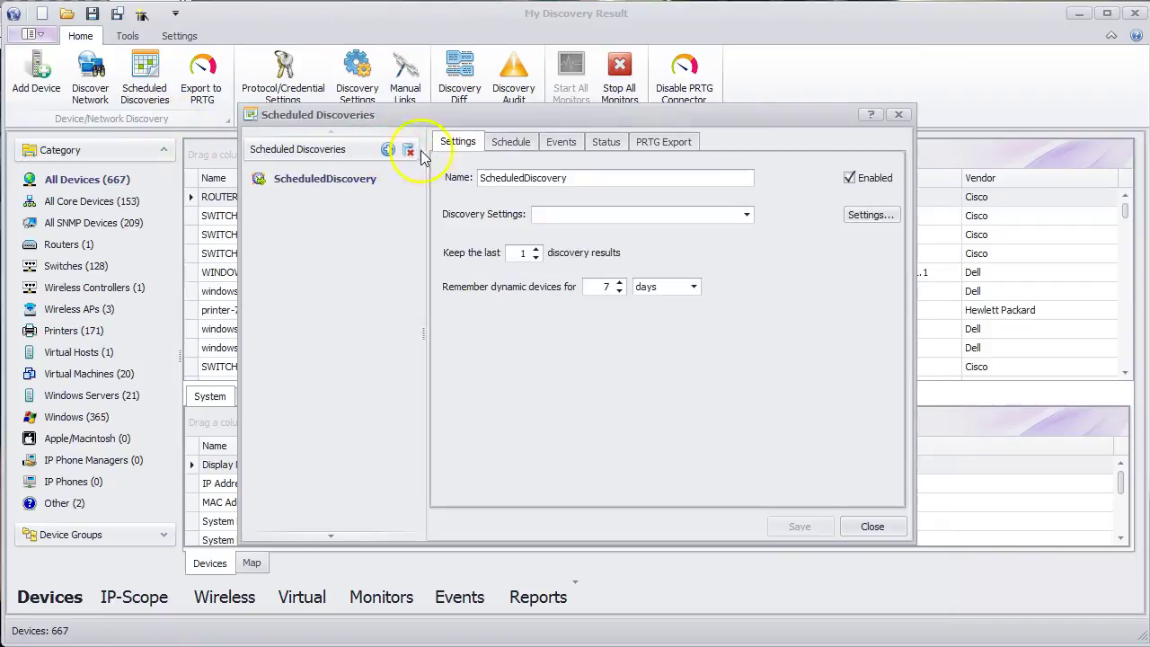
left_click(486, 179)
type("My")
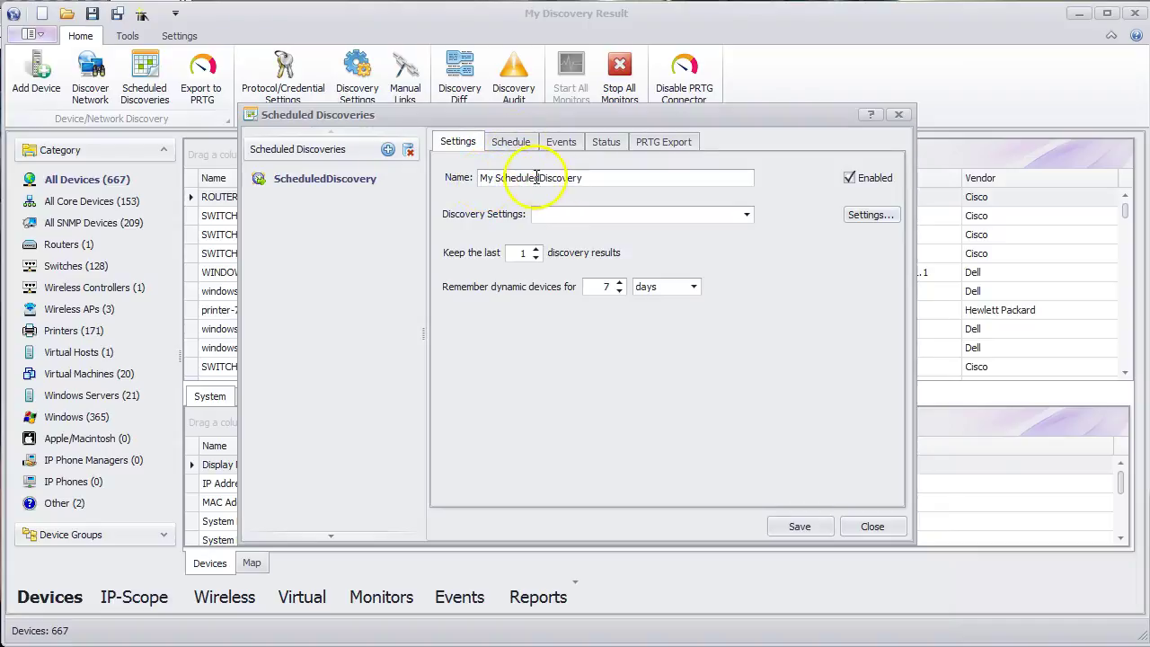
left_click(540, 177)
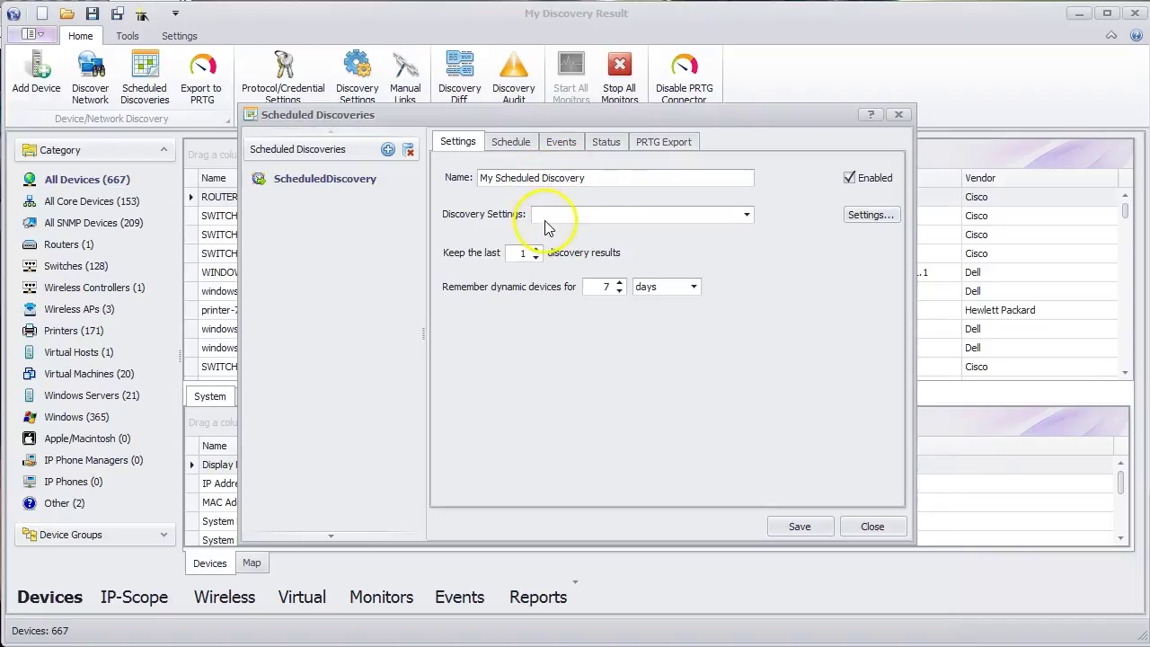
- Assign it the DiscoverySettings profile and keep the last 3 discovery results
left_click(548, 215)
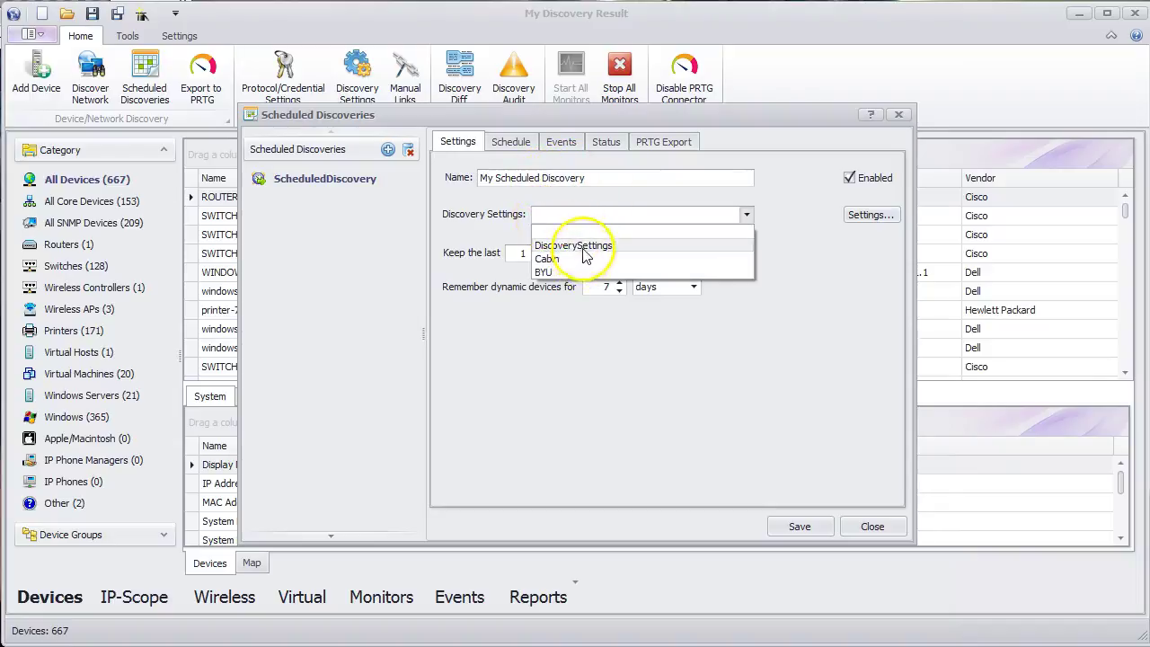
left_click(575, 244)
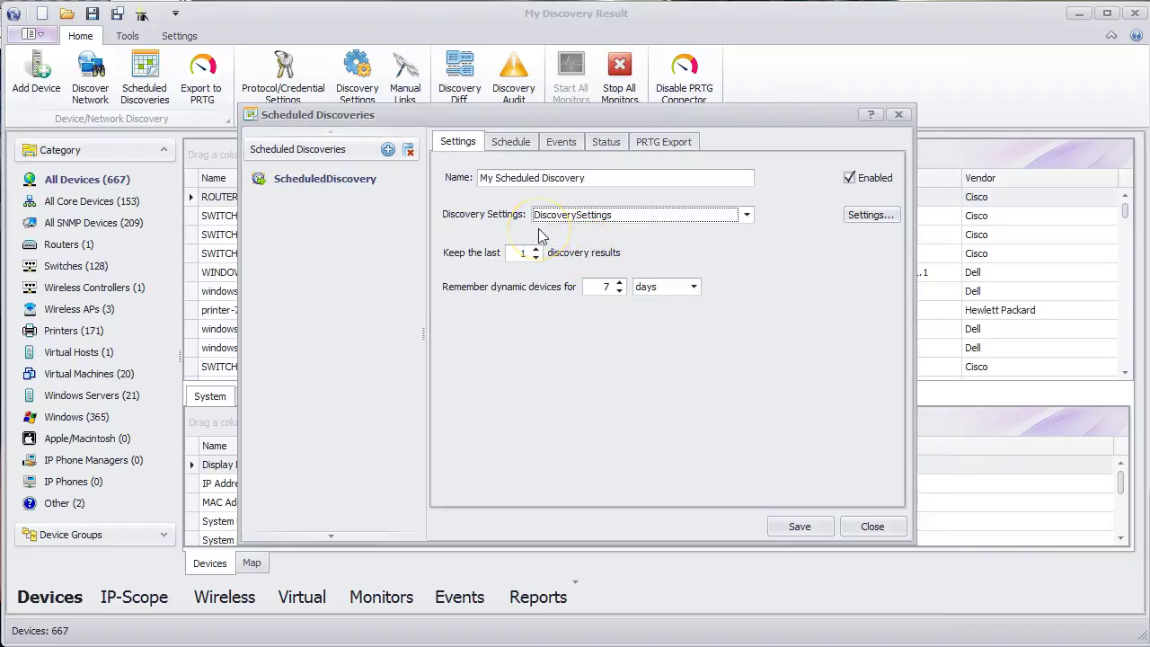
left_click(536, 249)
left_click(535, 249)
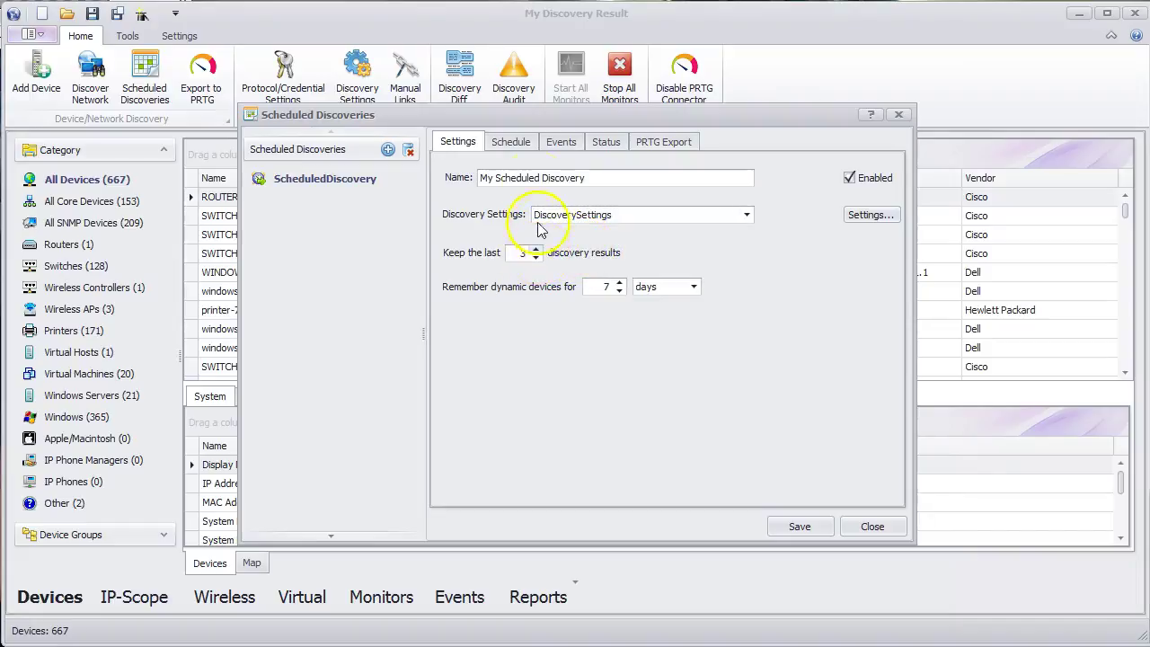
left_click(517, 142)
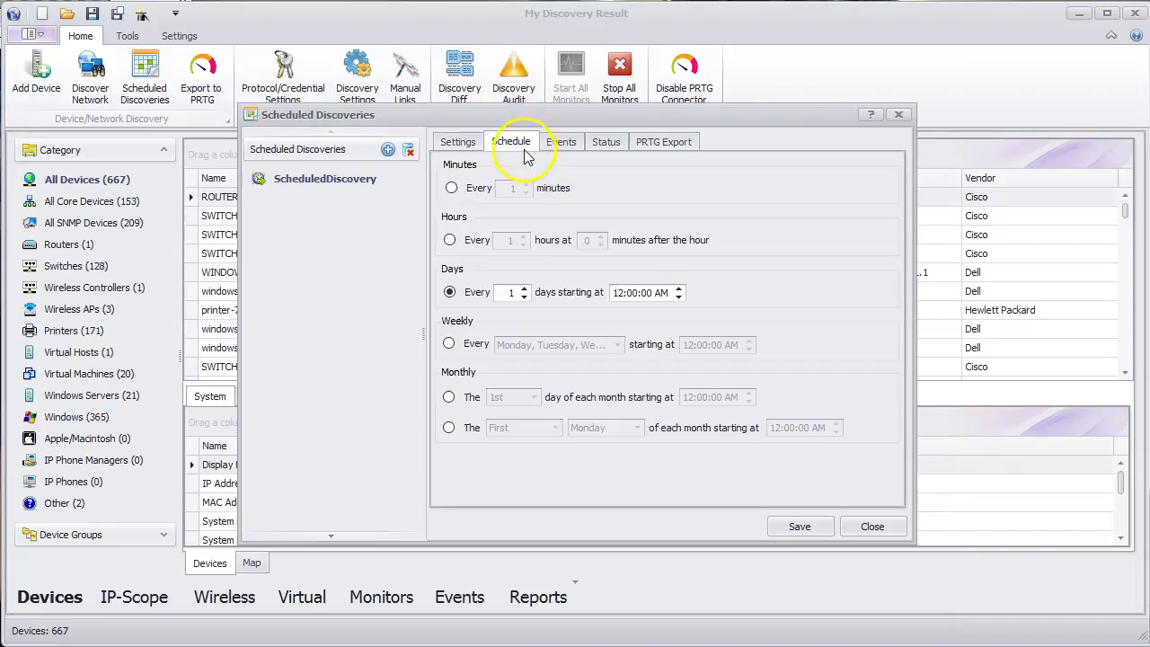
- Repeat the discovery every 2 minutes with system tray notifications, then save and close the editor
left_click(452, 189)
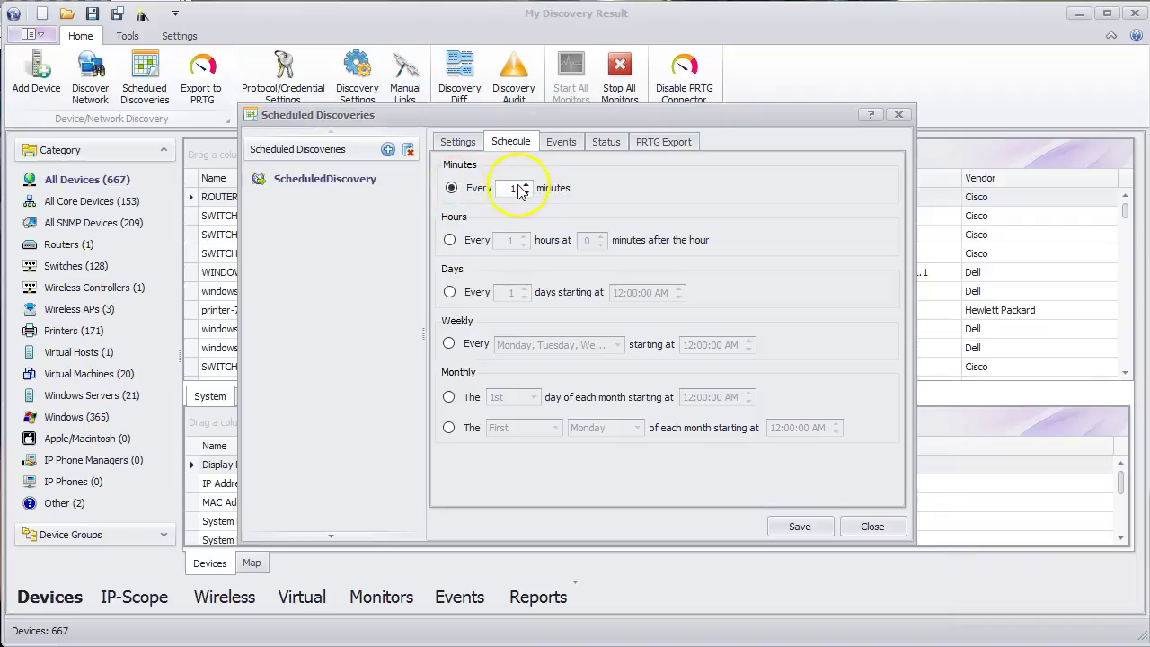
left_click(561, 142)
left_click(469, 193)
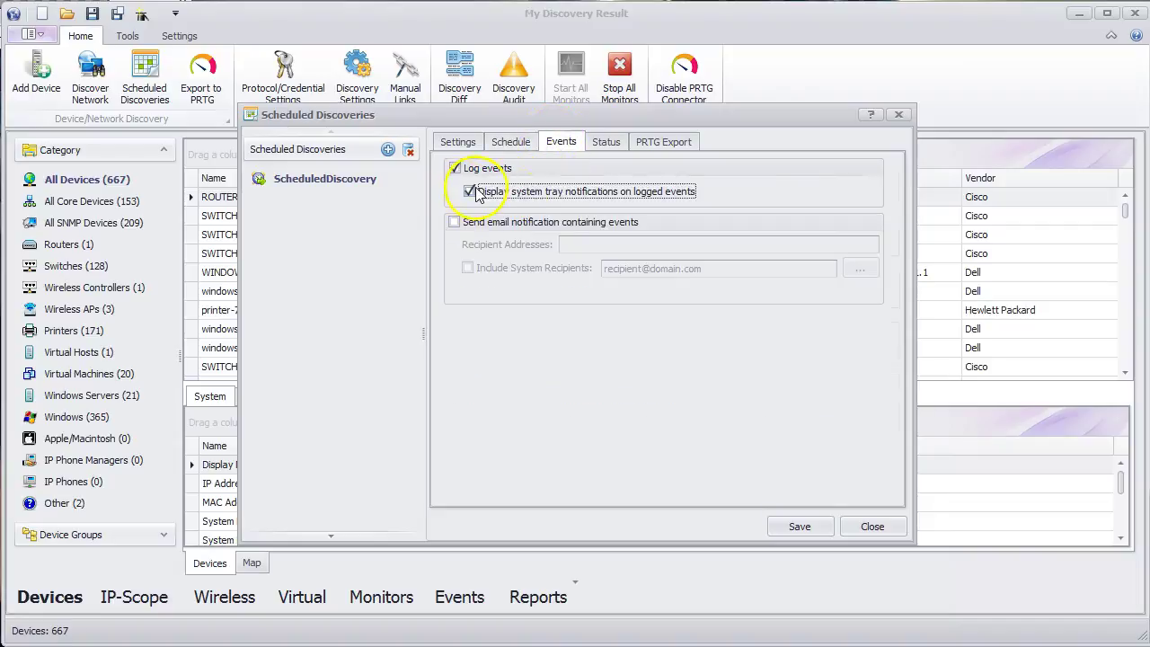
left_click(795, 527)
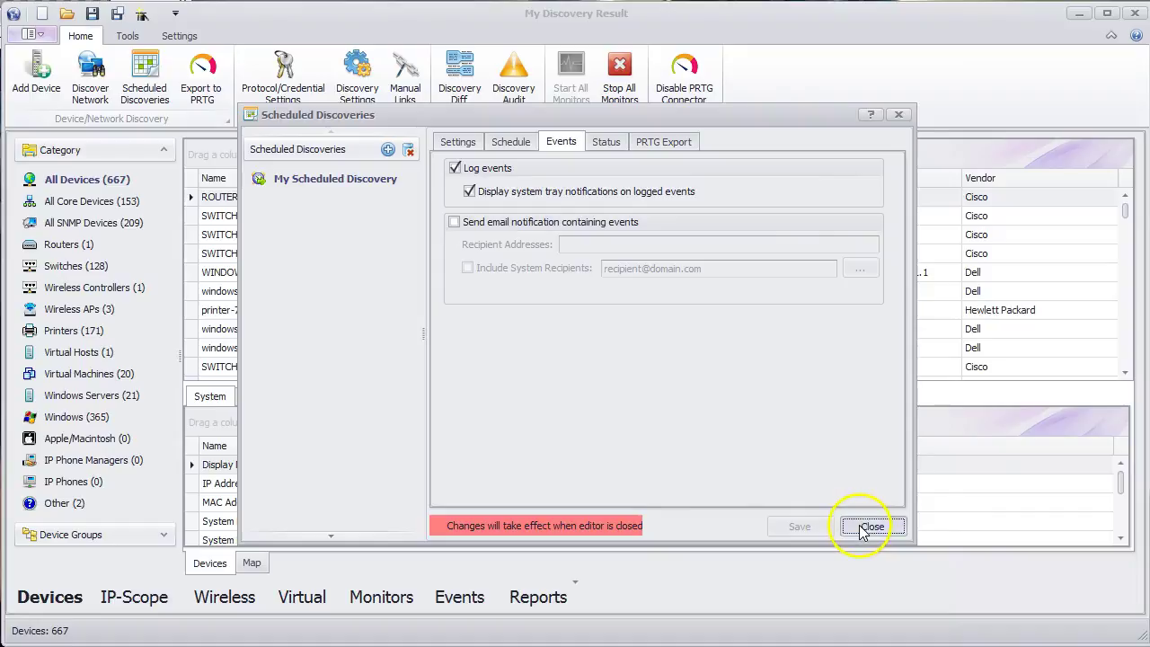
left_click(860, 527)
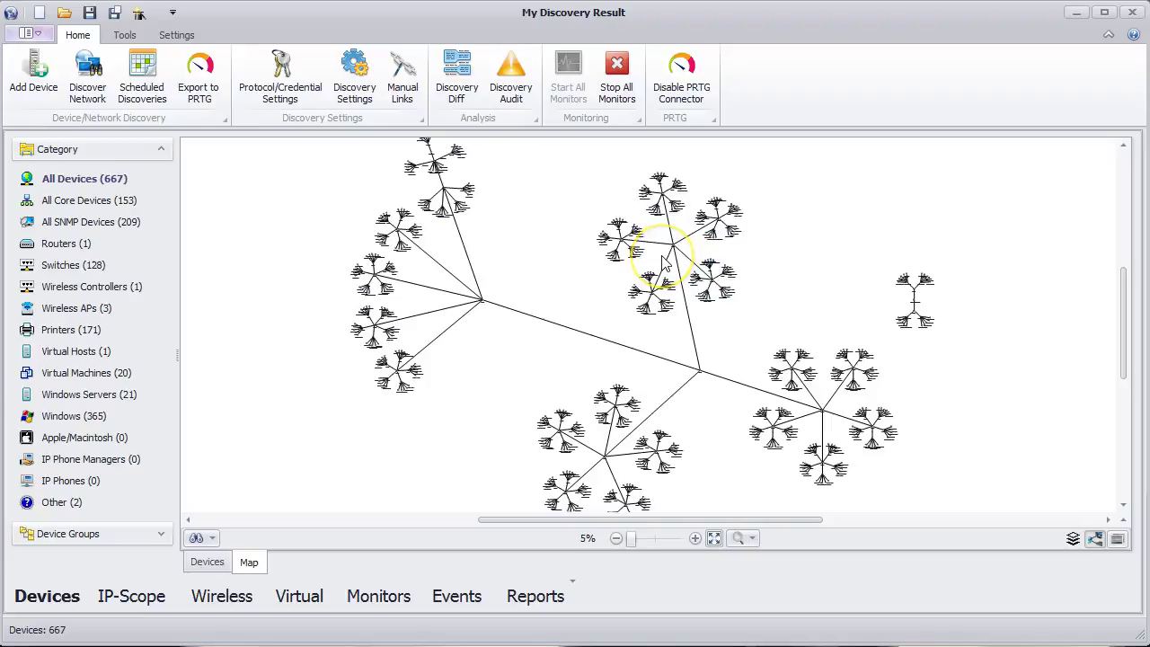
- Browse the Core, SNMP and Switches categories, ending on the Switches map view
scroll(663, 261, "up", 2)
scroll(665, 249, "up", 3)
left_click_drag(611, 206, 719, 411)
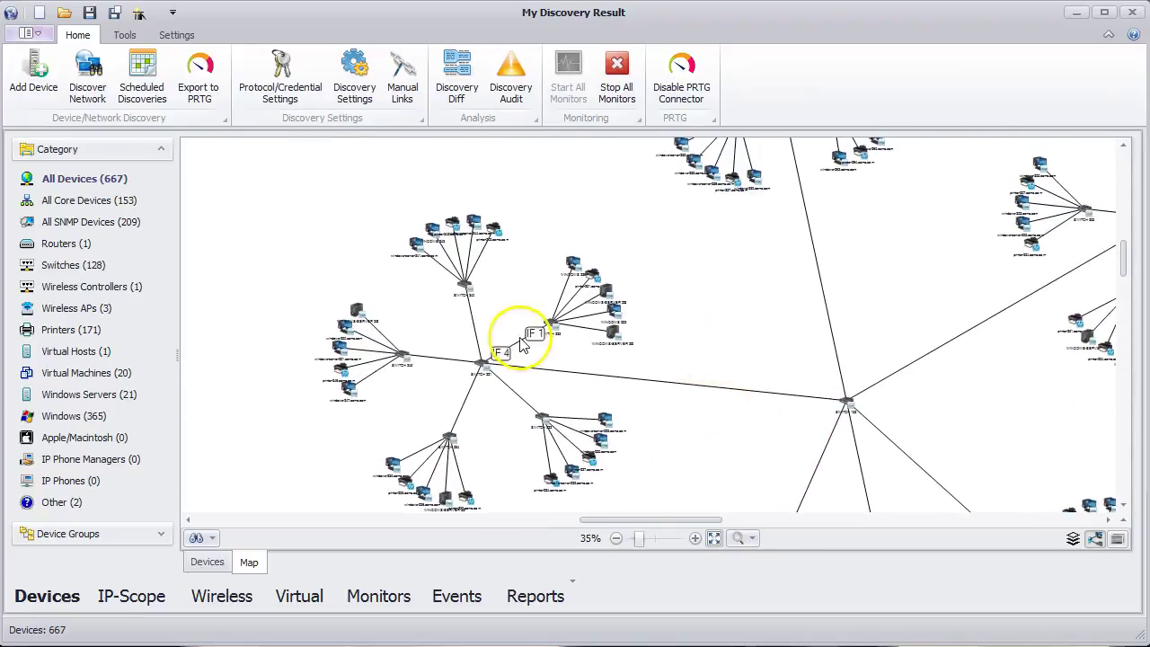
mouse_move(524, 343)
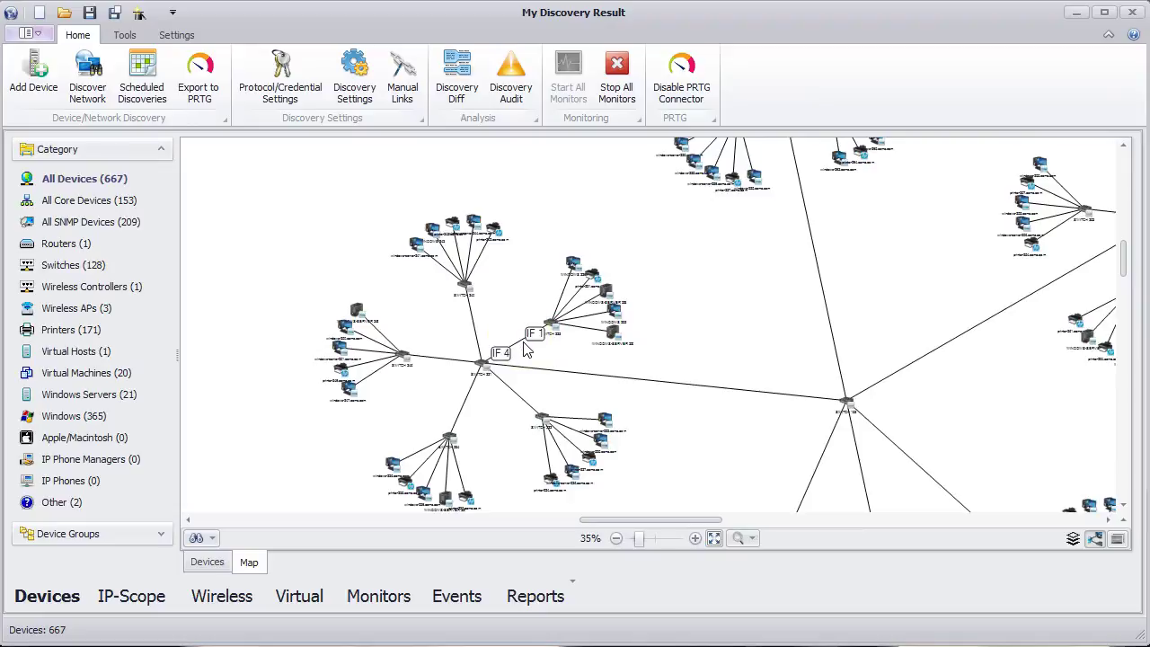
mouse_move(537, 369)
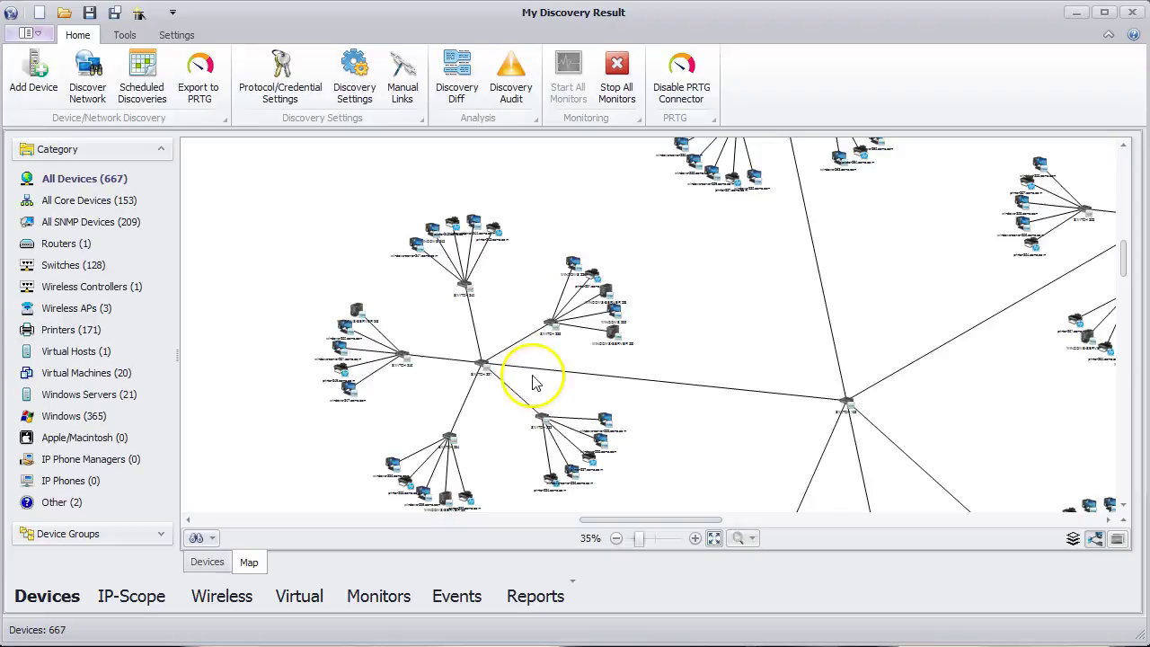
mouse_move(527, 404)
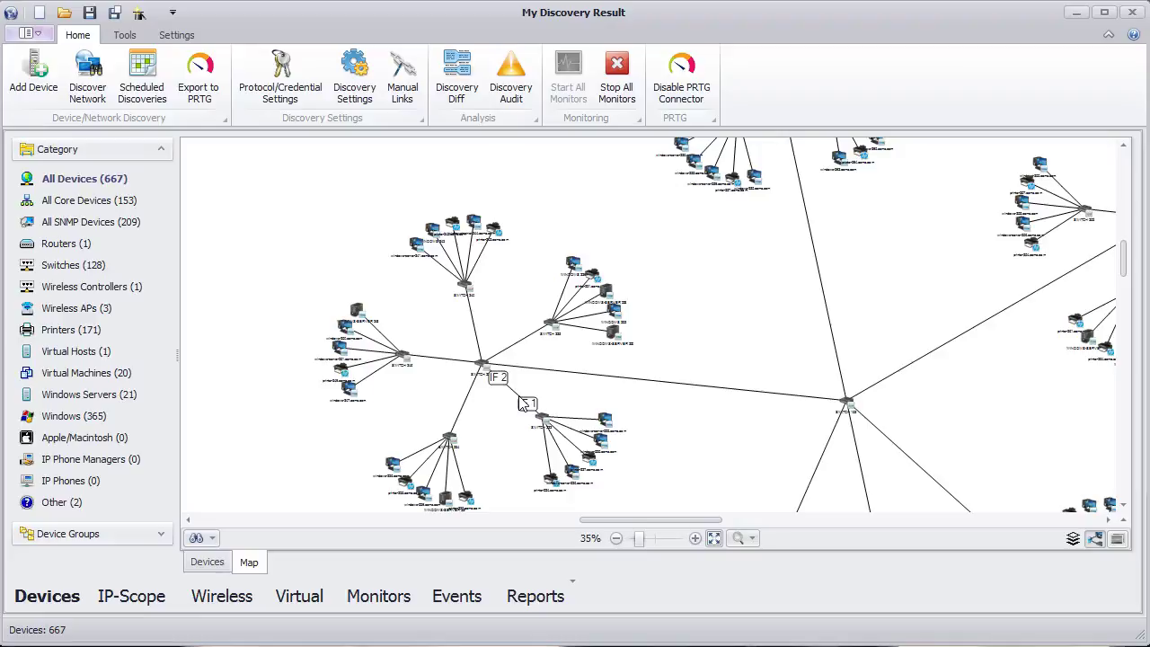
left_click(80, 231)
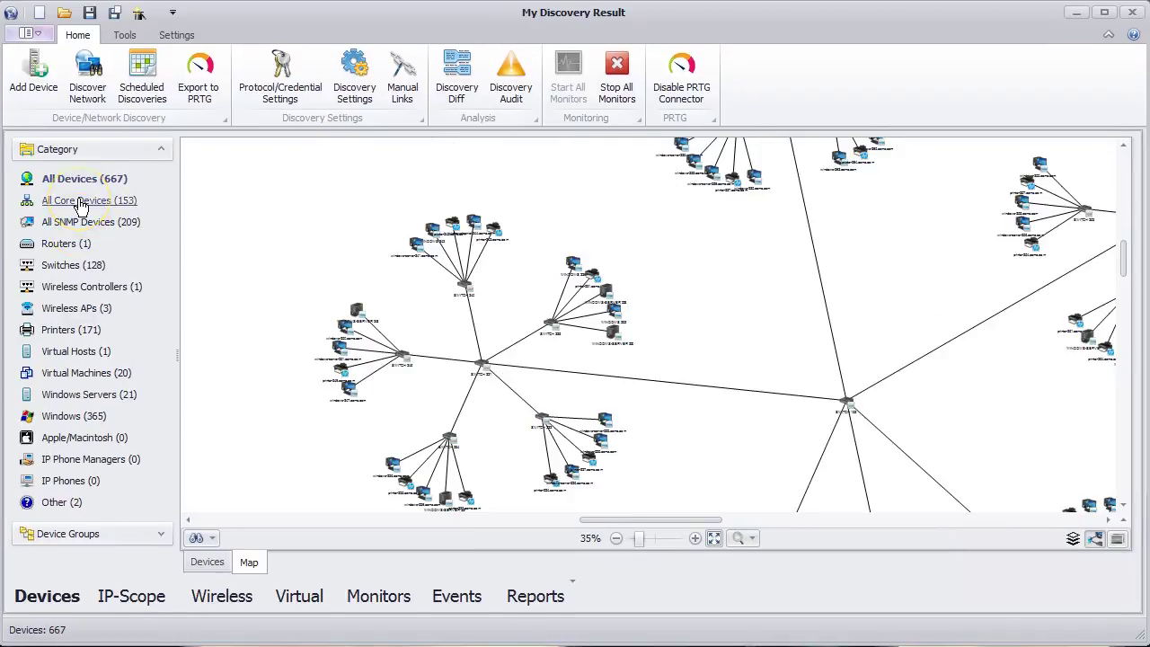
left_click(80, 201)
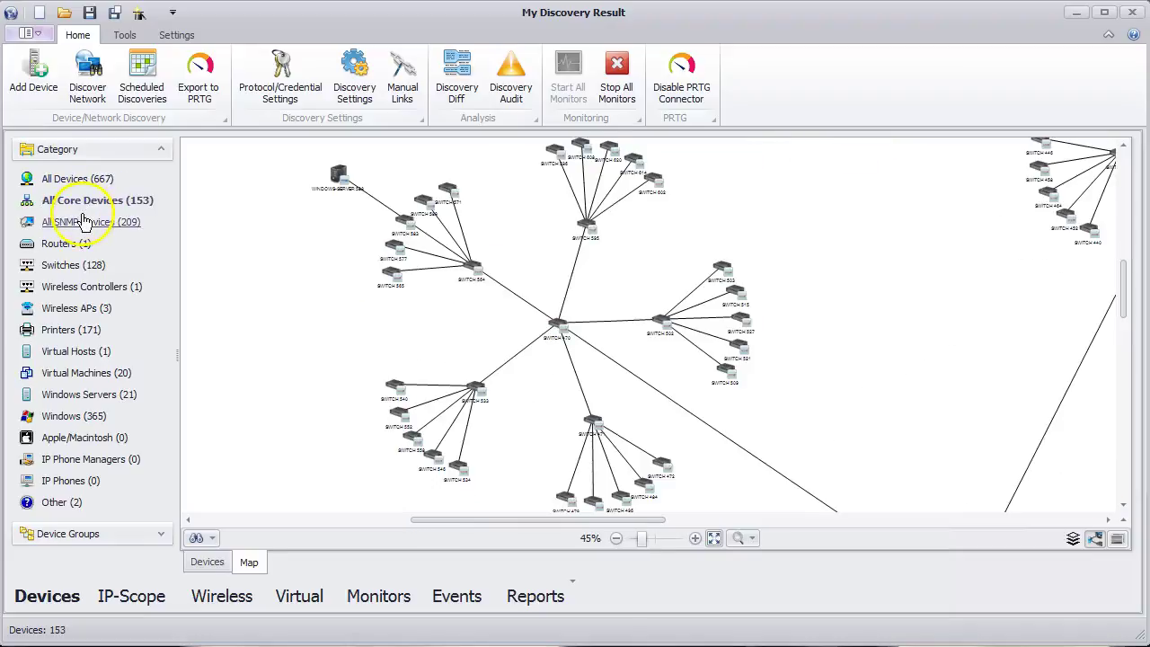
left_click(81, 225)
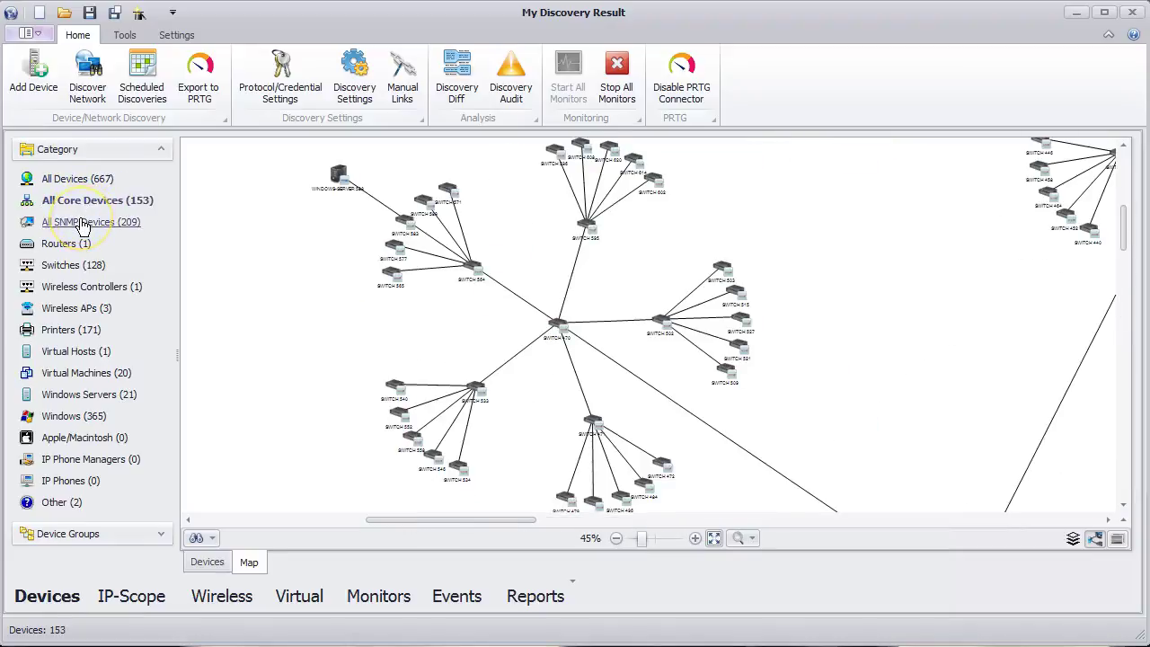
left_click(70, 267)
left_click(224, 563)
left_click(249, 562)
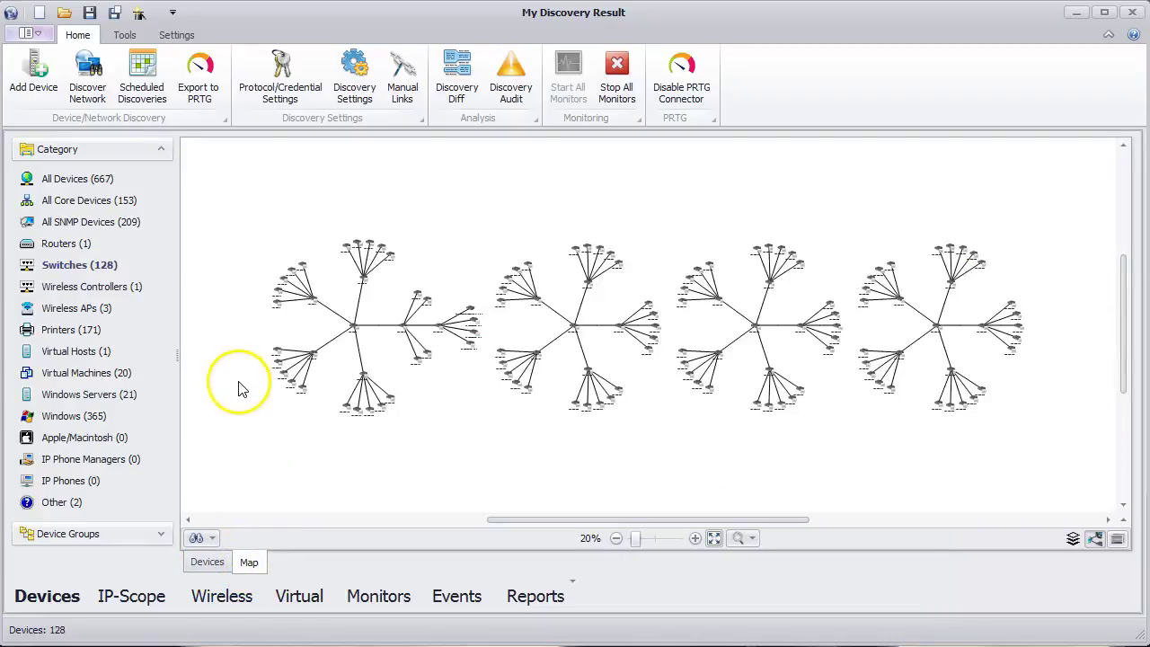
- Change the Switches map layout from radial to Hierarchical
double_click(241, 390)
left_click(439, 284)
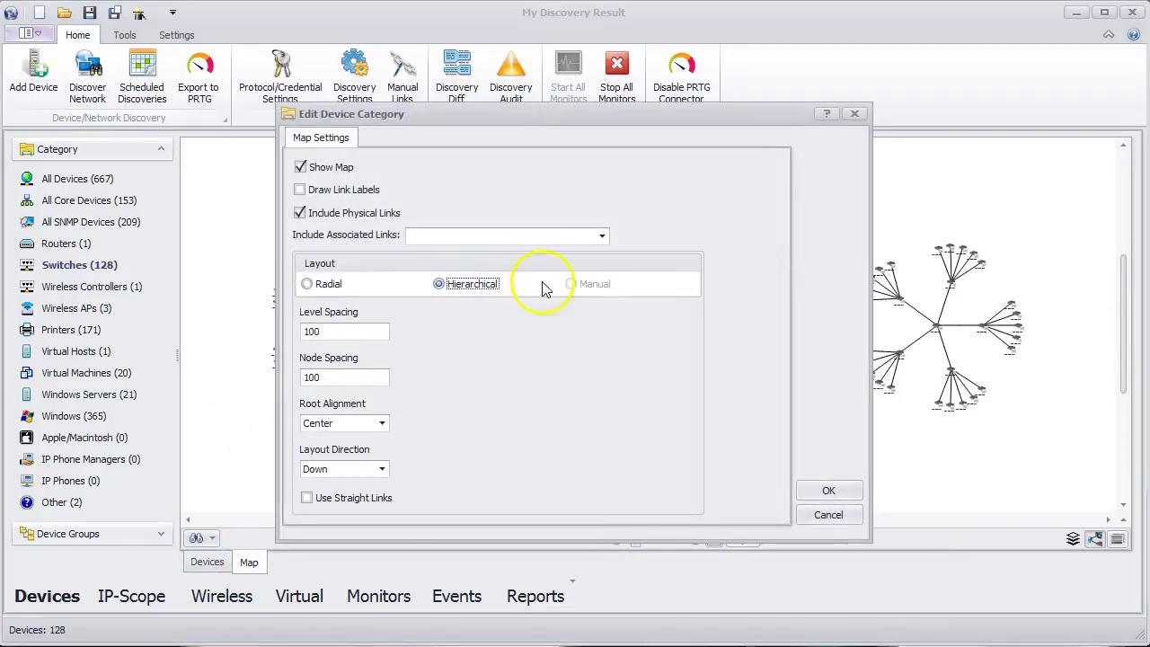
left_click(829, 492)
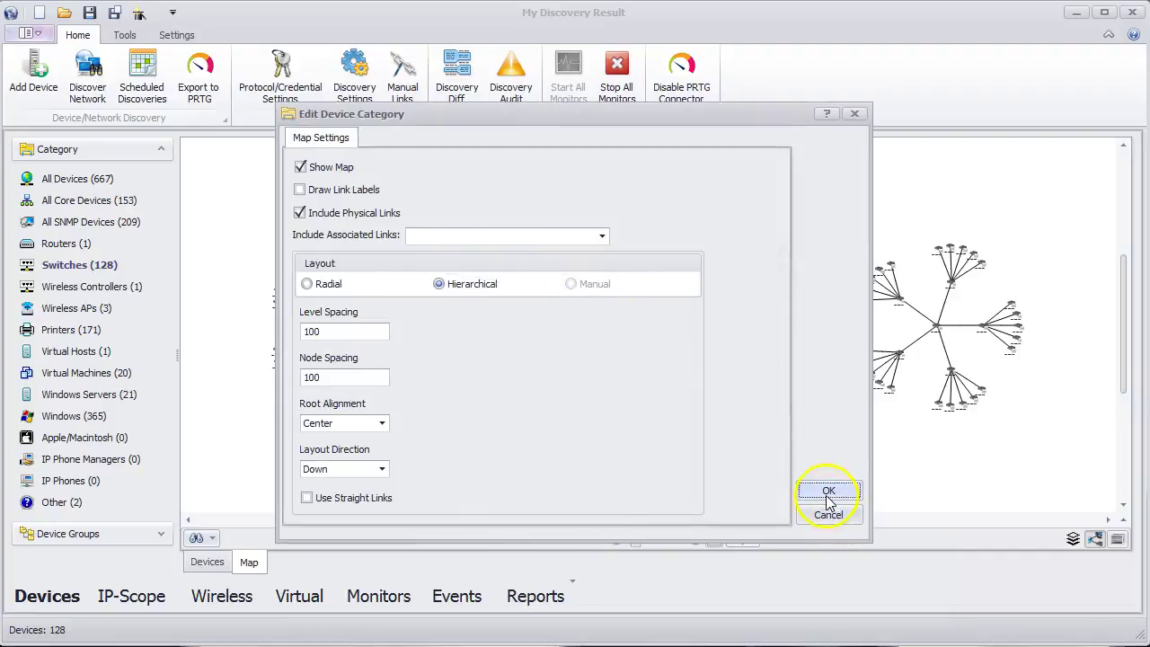
- Inspect the link properties between SWITCH 283 and SWITCH 284
scroll(637, 314, "up", 5)
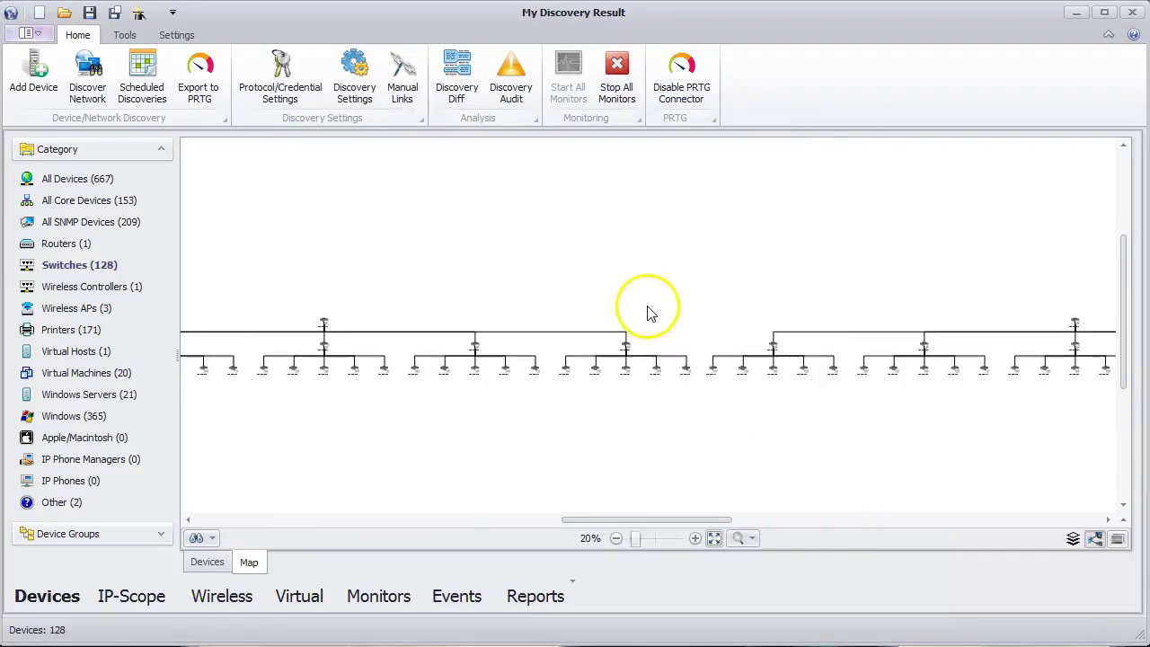
left_click_drag(586, 335, 670, 195)
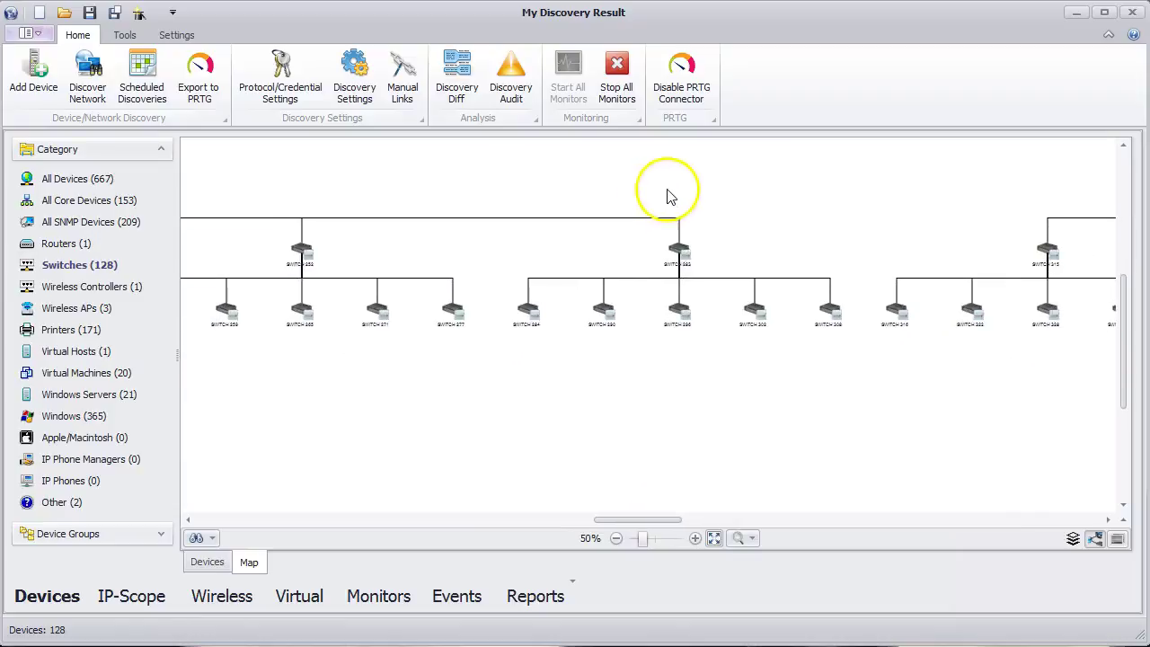
double_click(564, 285)
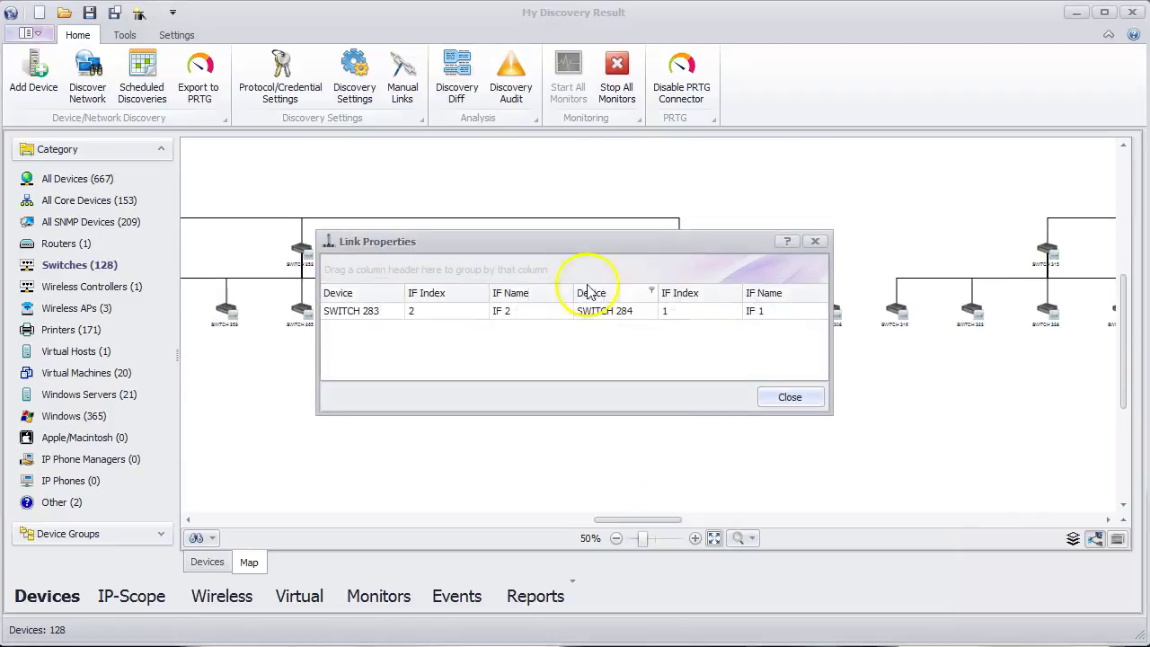
left_click(789, 396)
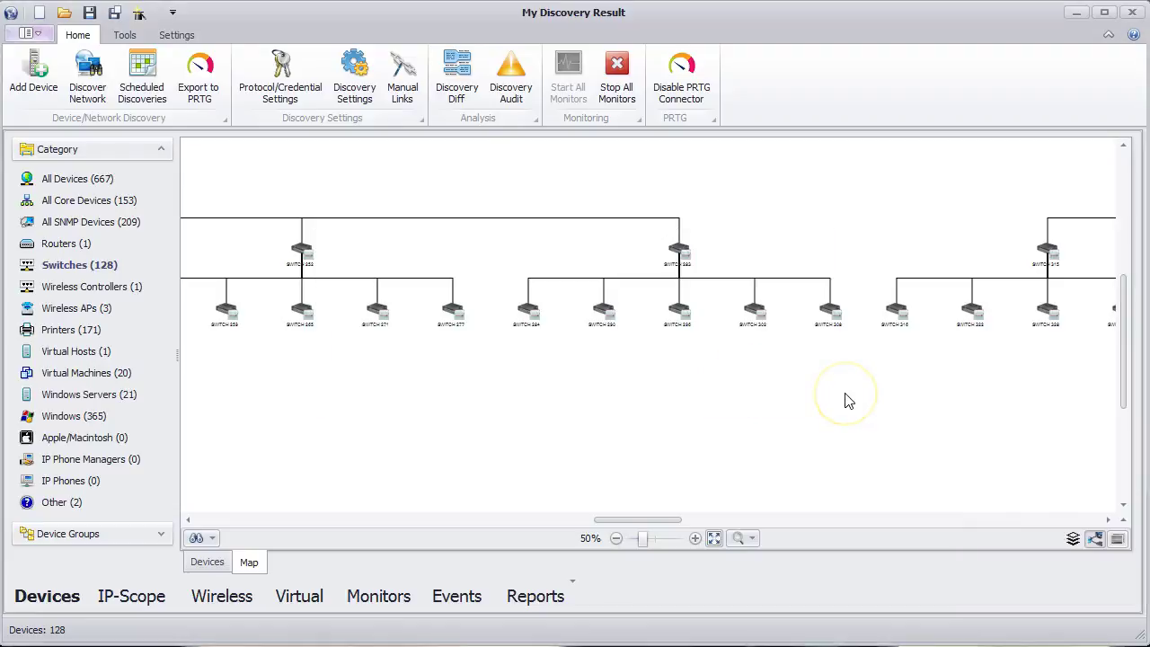
- Review the 10.2.0.0, 10.3.0.0 and 10.6.0.0 subnet maps and the DEFAULT VLAN map
left_click(136, 596)
left_click(117, 205)
left_click(112, 224)
left_click(115, 288)
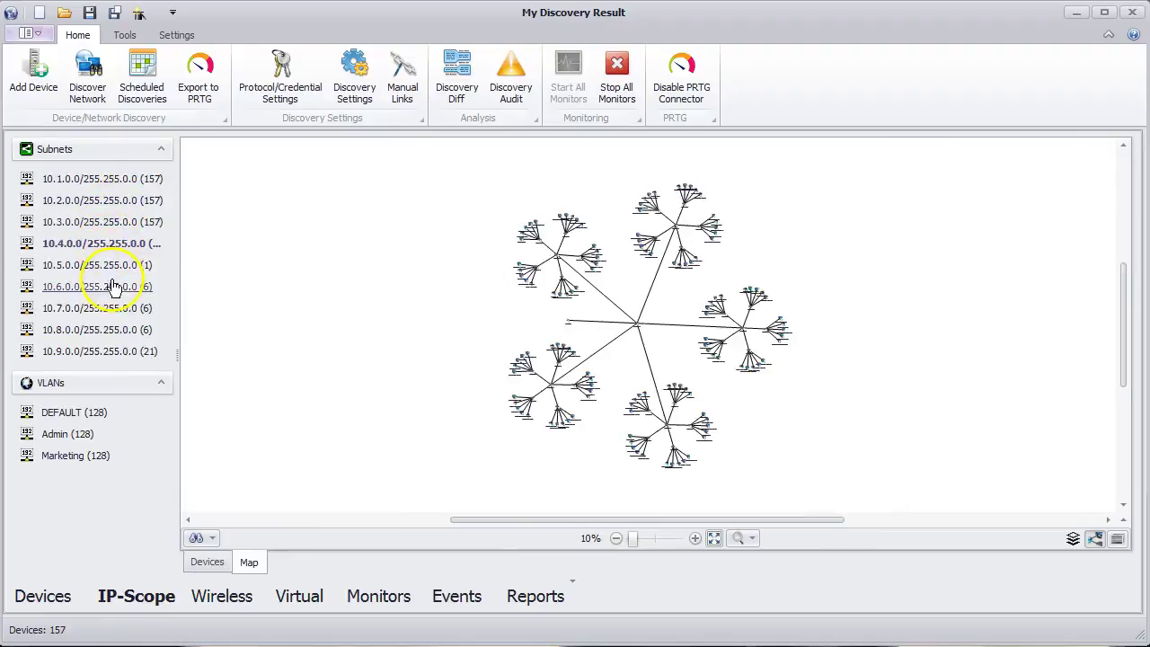
left_click(81, 417)
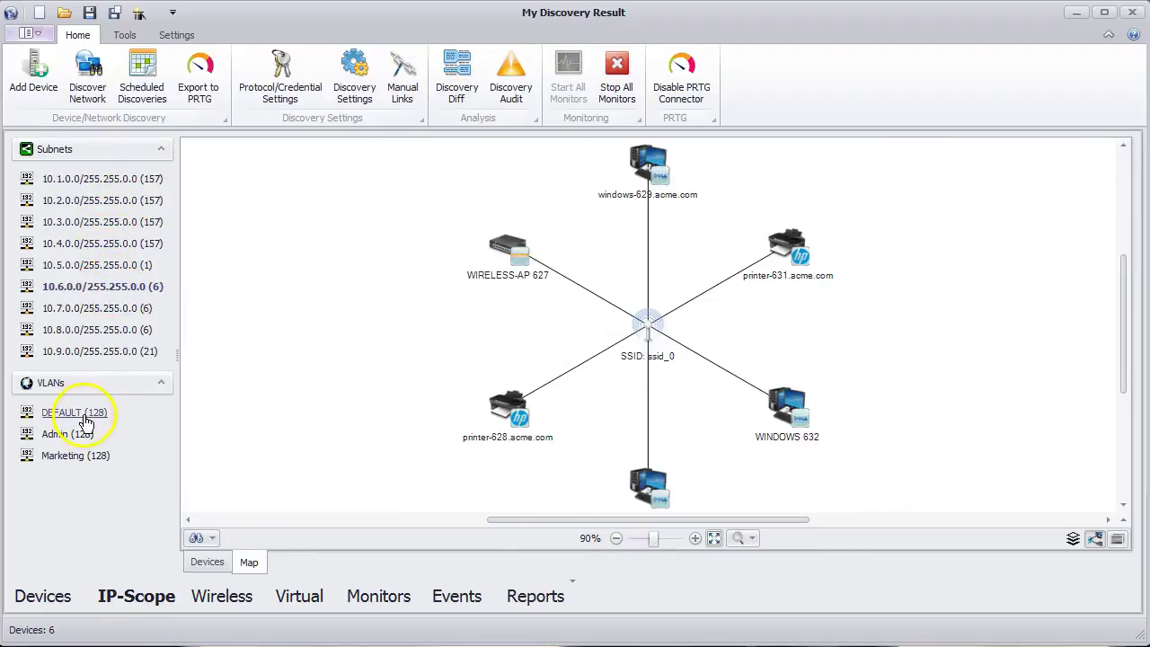
- Review the wireless controllers, access points and clients maps
left_click(232, 598)
left_click(114, 207)
left_click(90, 223)
left_click(83, 243)
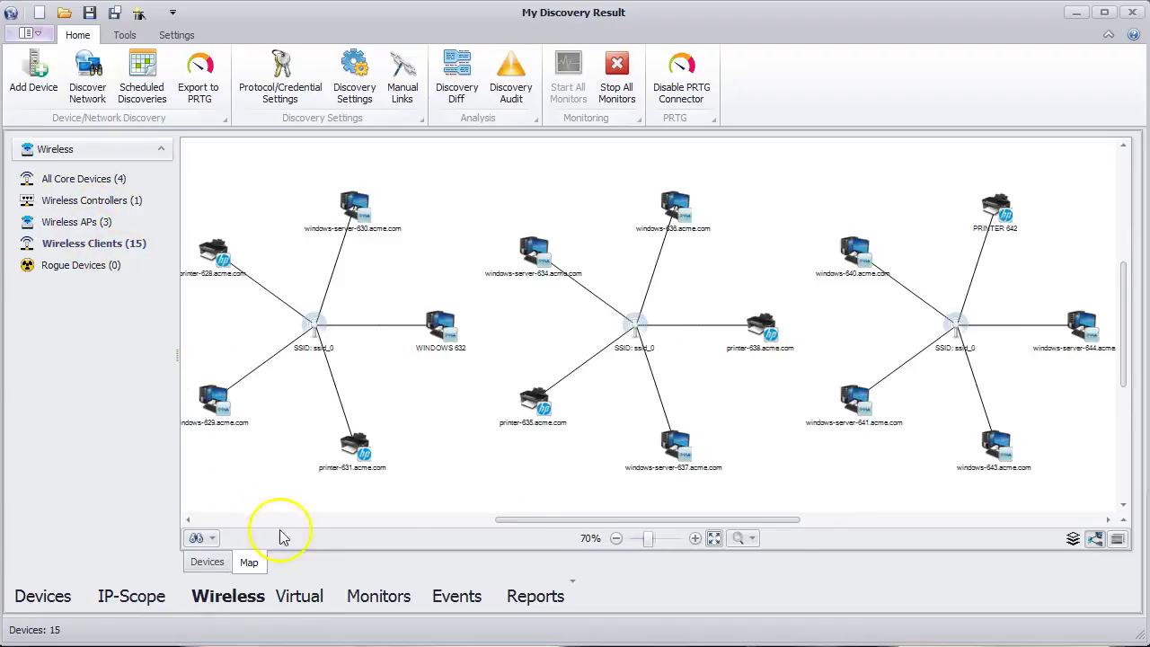
- Review the VMware core devices, virtual hosts, virtual switches and virtual machines maps
left_click(300, 596)
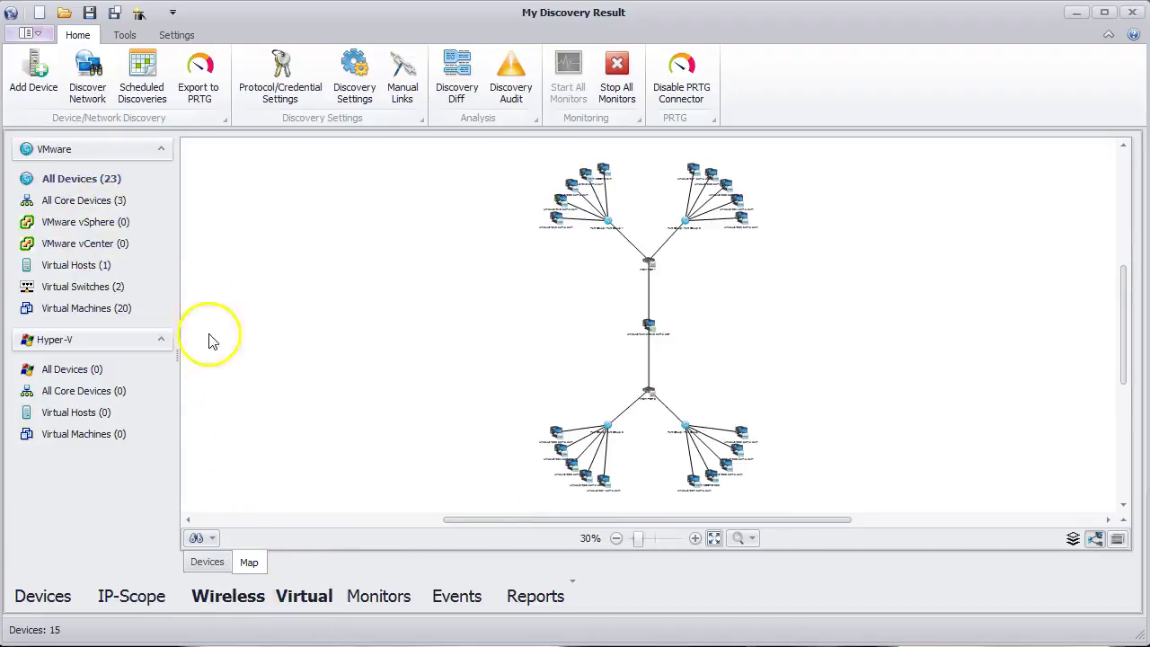
left_click(72, 203)
left_click(88, 269)
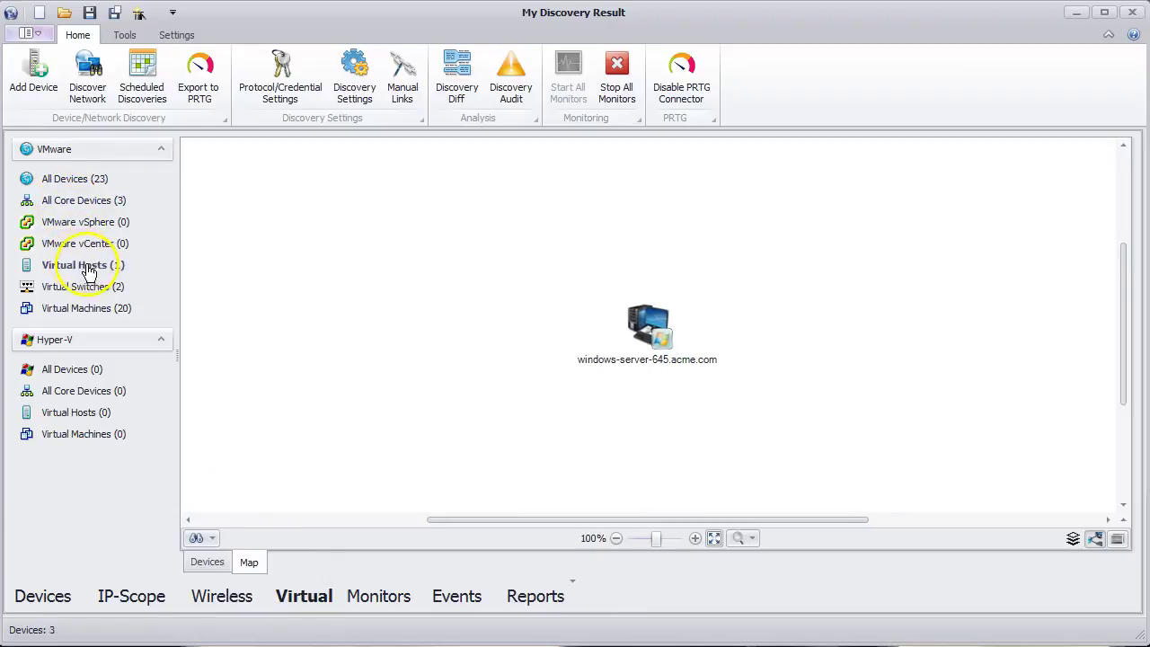
left_click(83, 288)
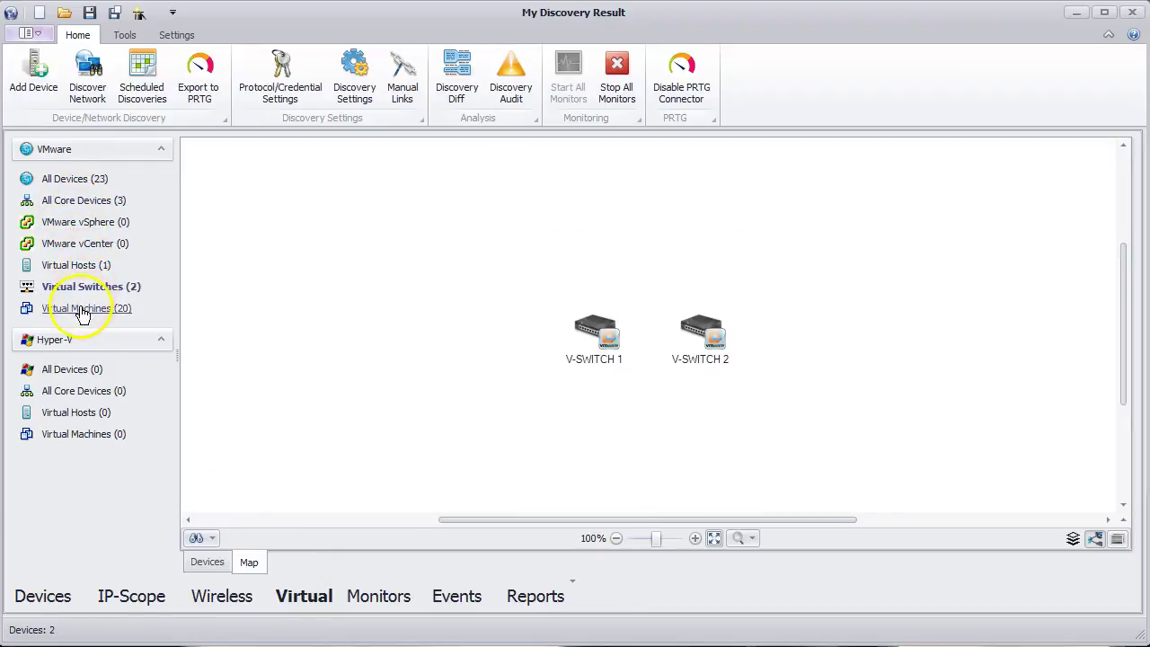
left_click(82, 310)
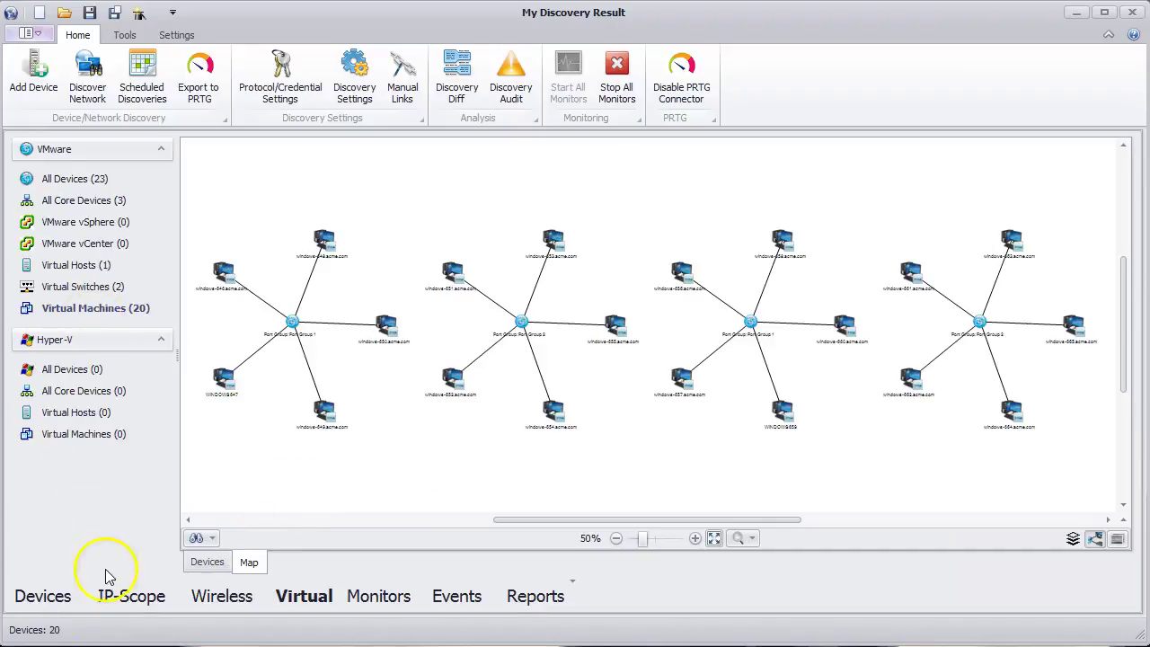
left_click(40, 597)
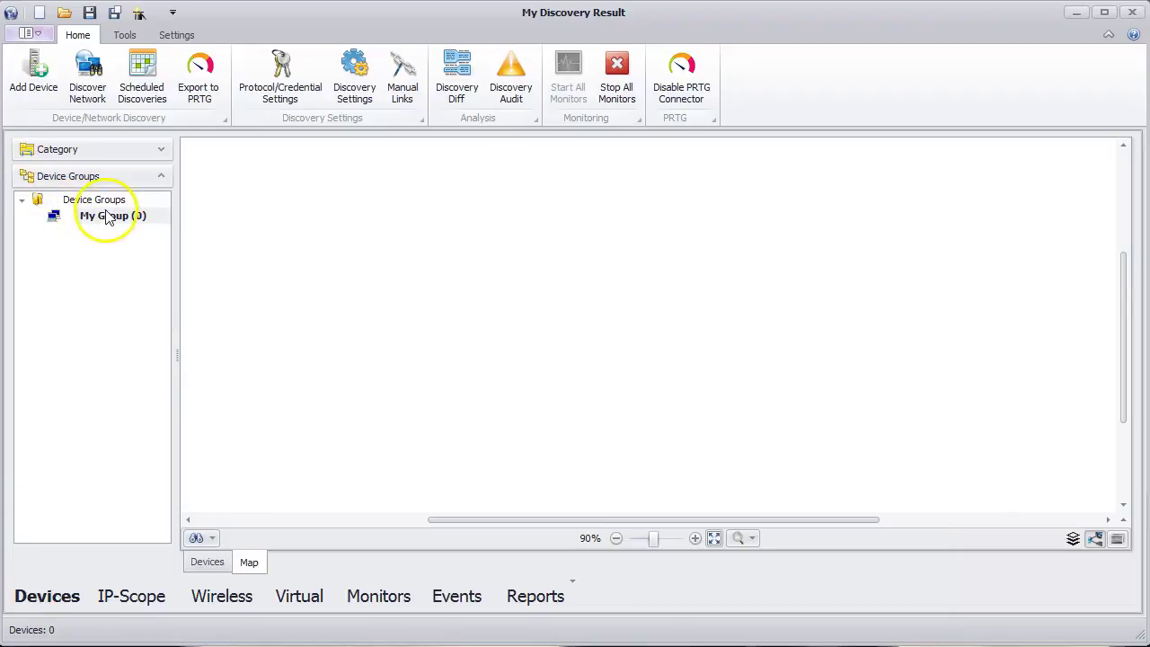
- Add SWITCH 308 to My Group from the device list
right_click(311, 295)
left_click(376, 308)
left_click(398, 206)
scroll(376, 386, "down", 2)
scroll(376, 395, "down", 10)
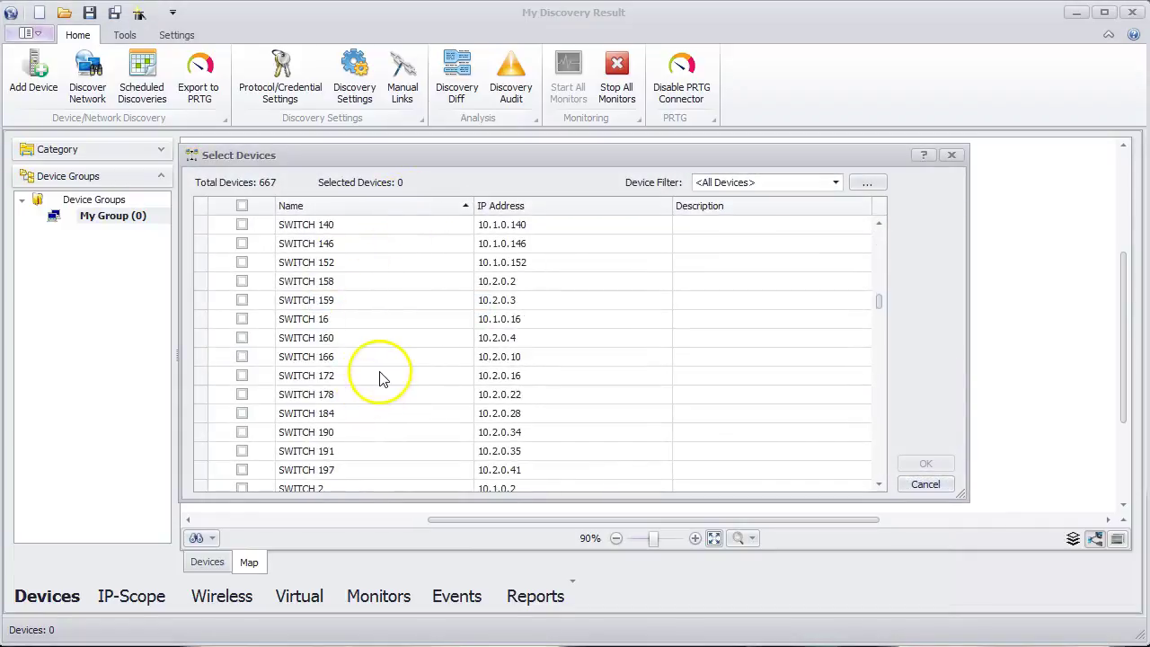
scroll(381, 380, "down", 1)
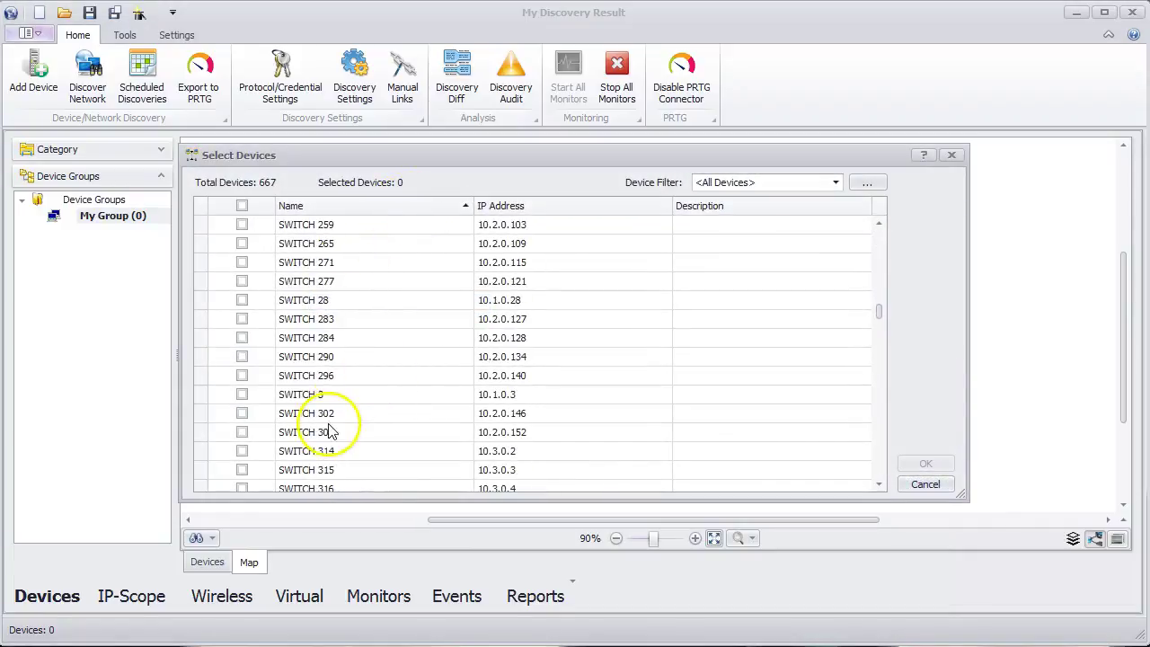
left_click(241, 432)
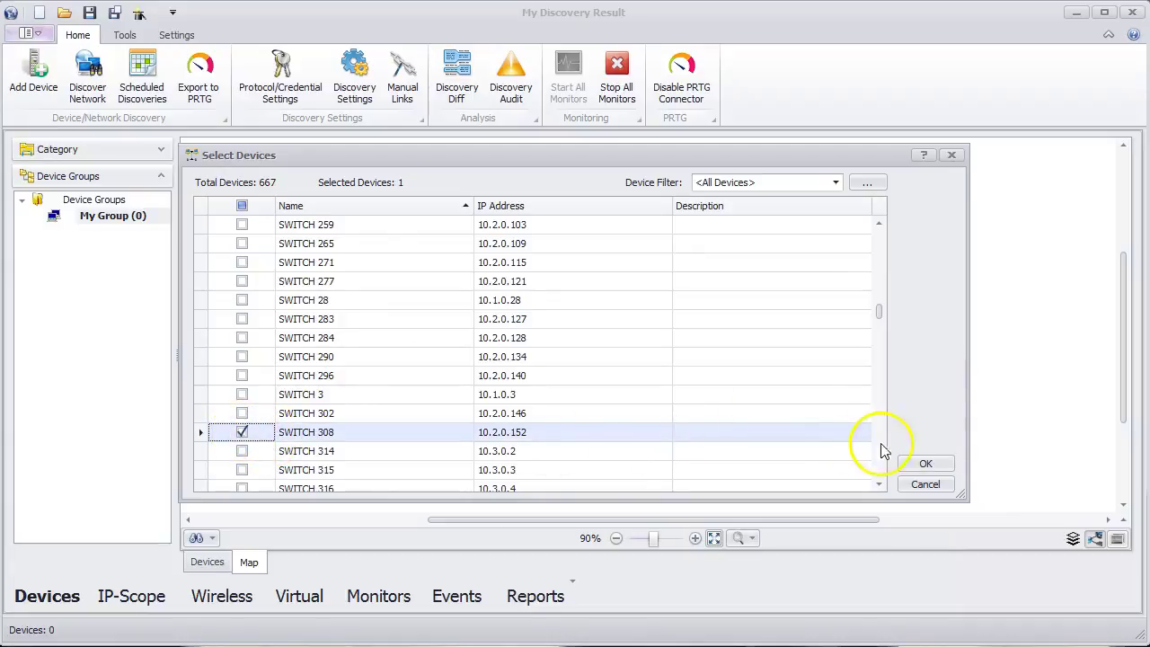
left_click(921, 465)
- Add all devices connected to SWITCH 308 and to SWITCH 283 into the group
right_click(658, 334)
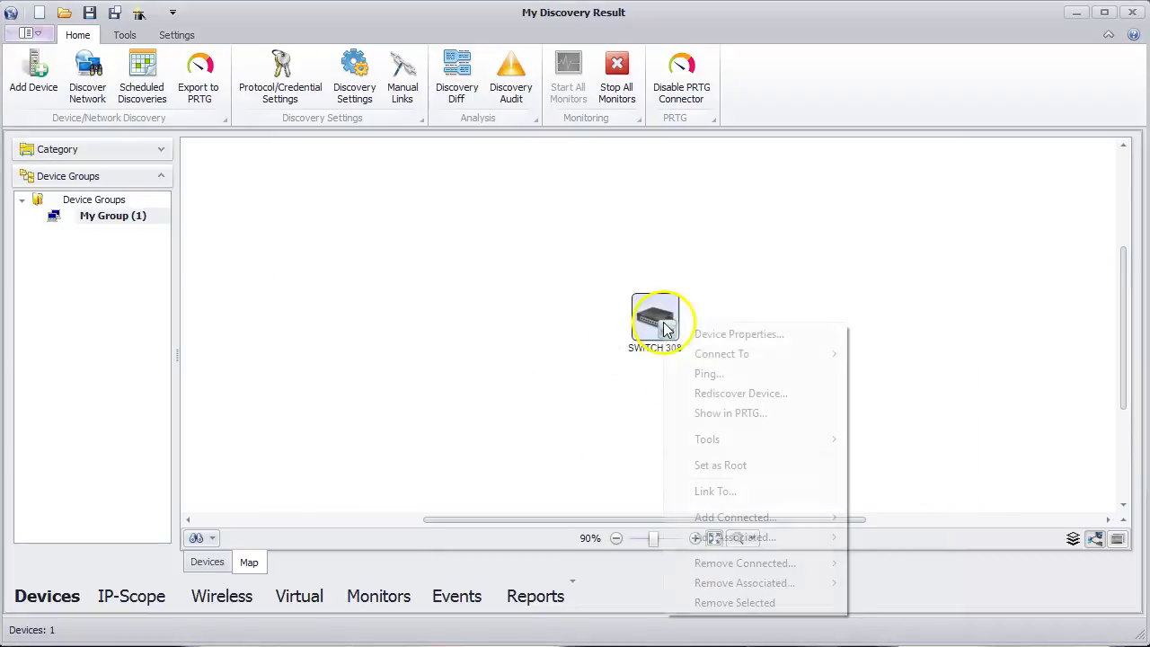
mouse_move(761, 520)
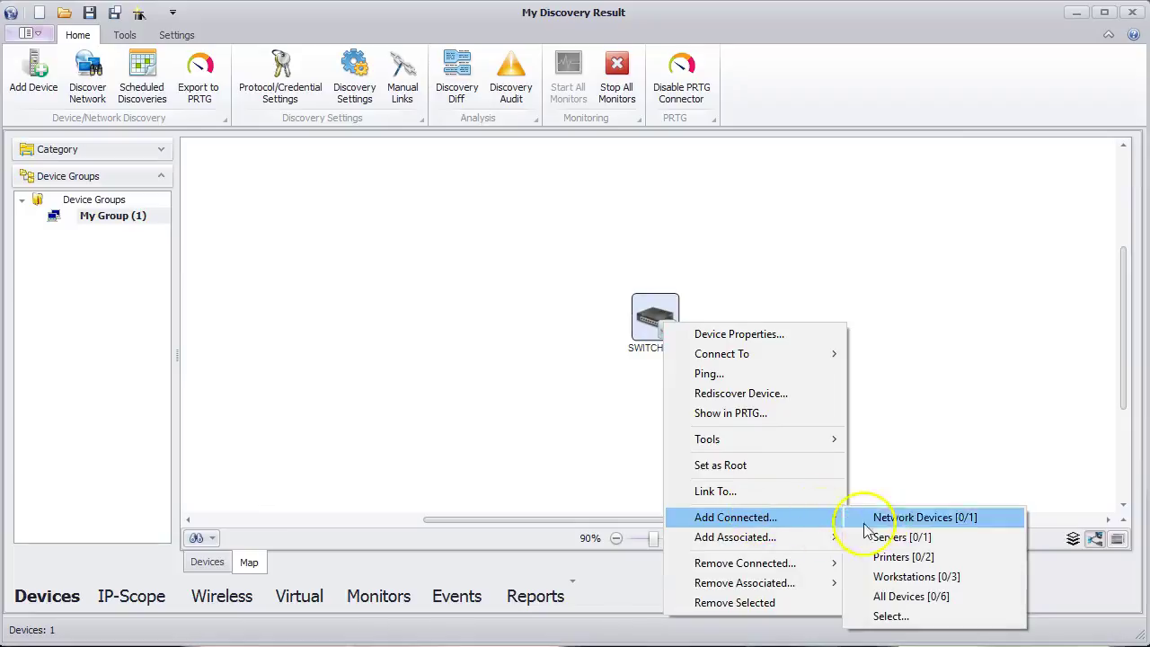
left_click(911, 596)
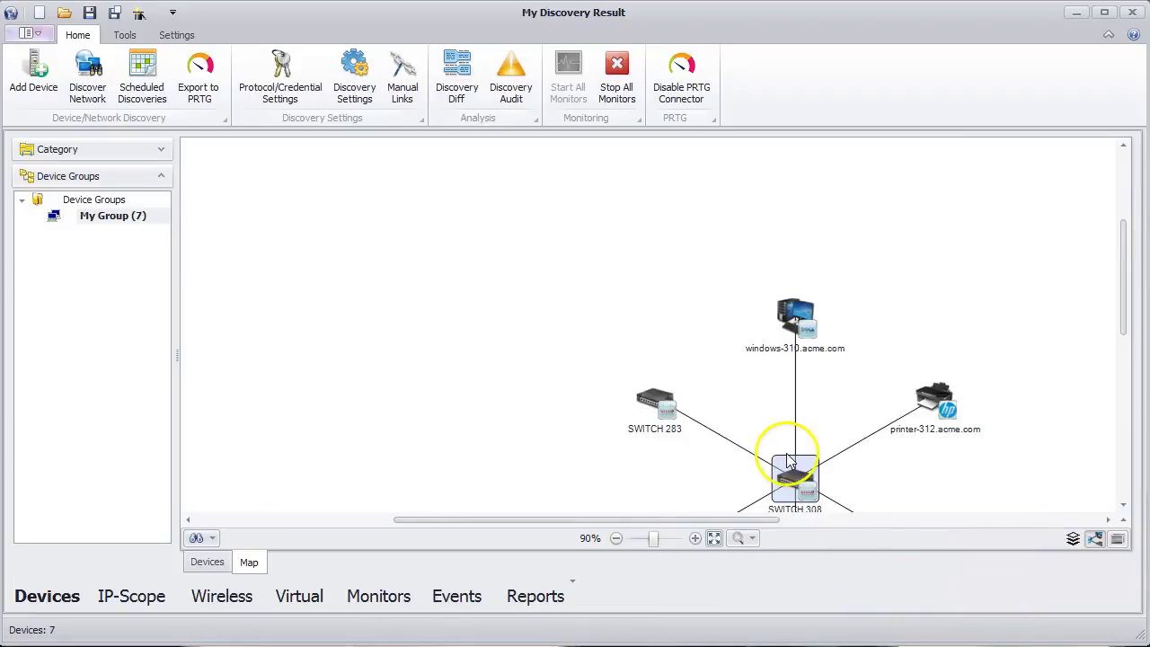
left_click(715, 537)
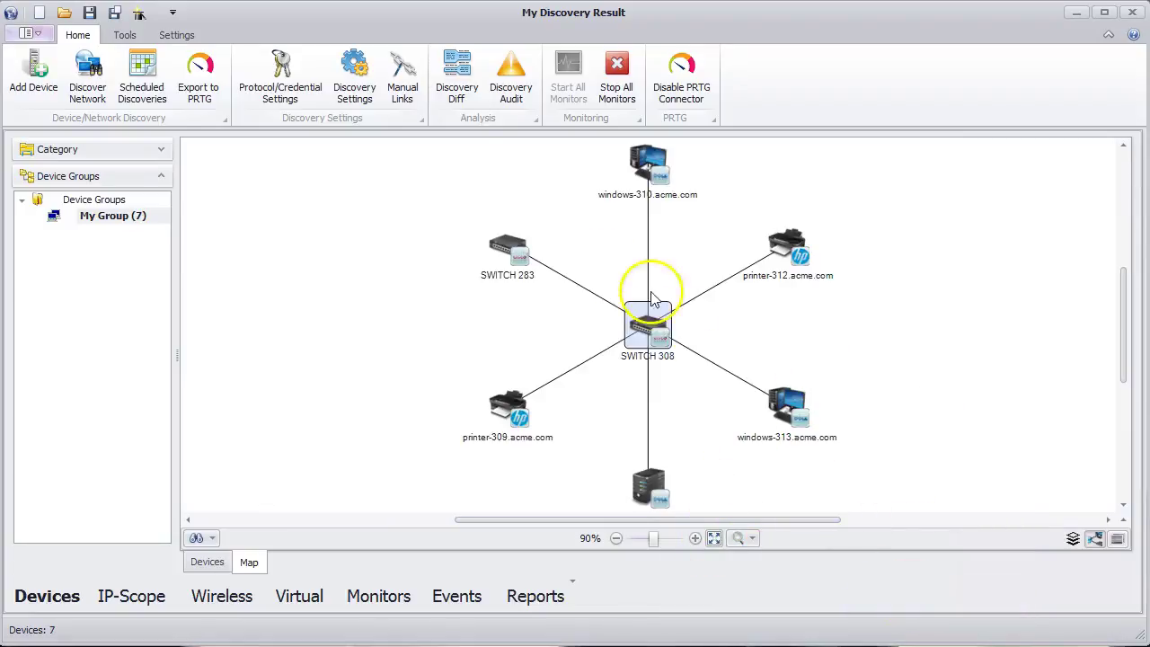
right_click(506, 248)
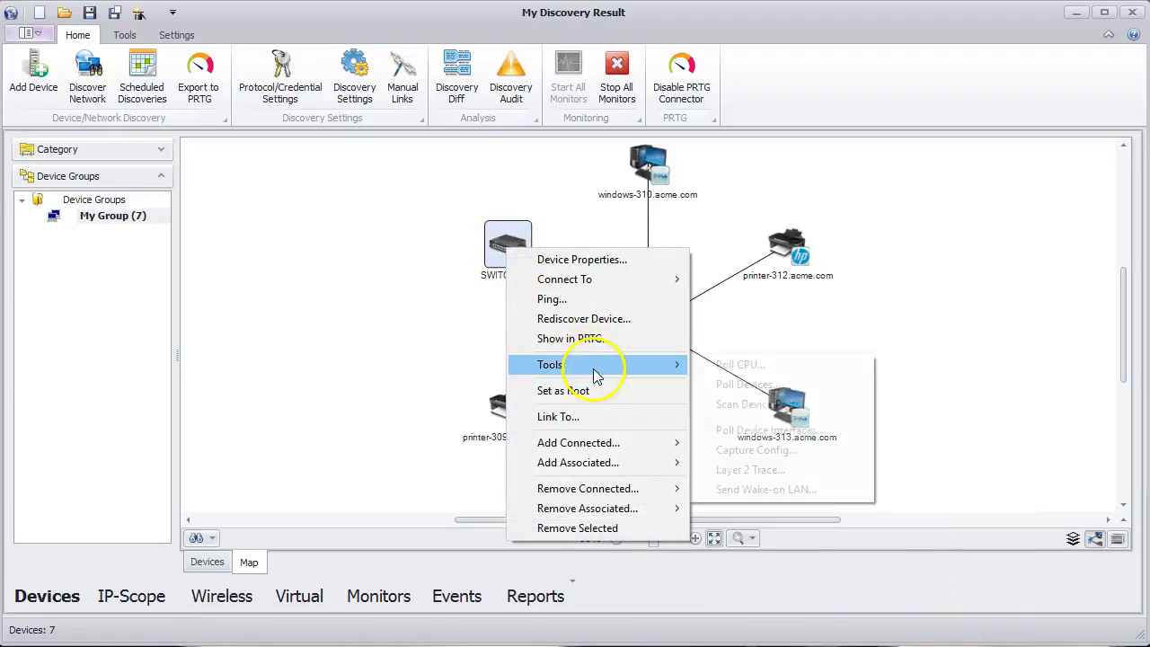
mouse_move(656, 446)
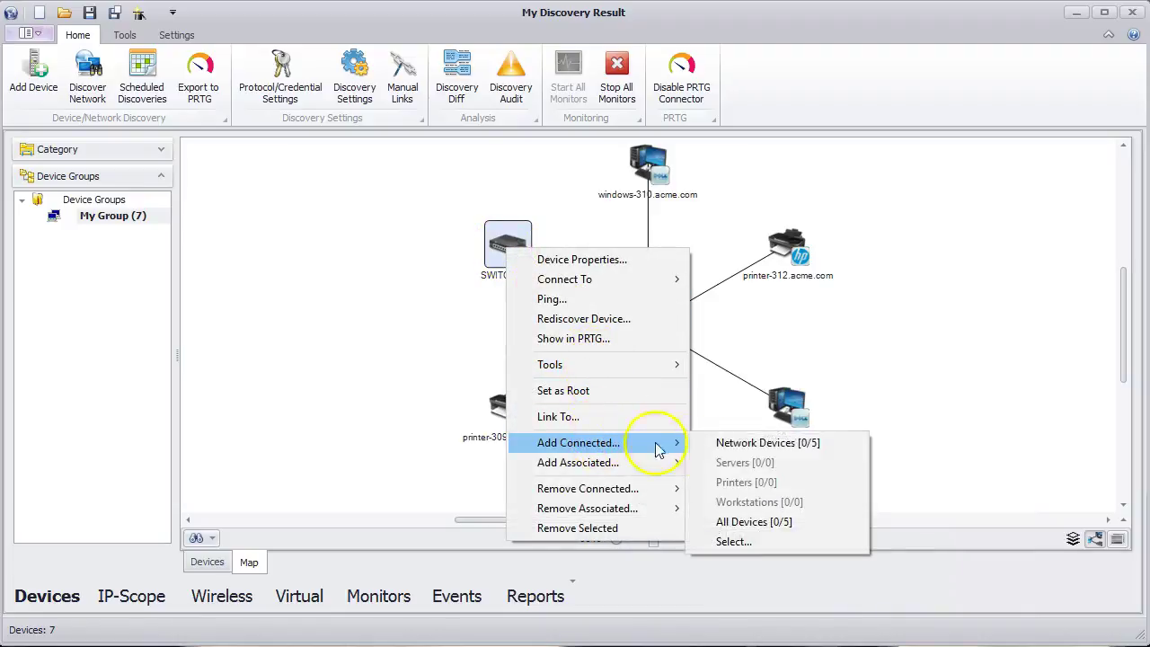
left_click(751, 522)
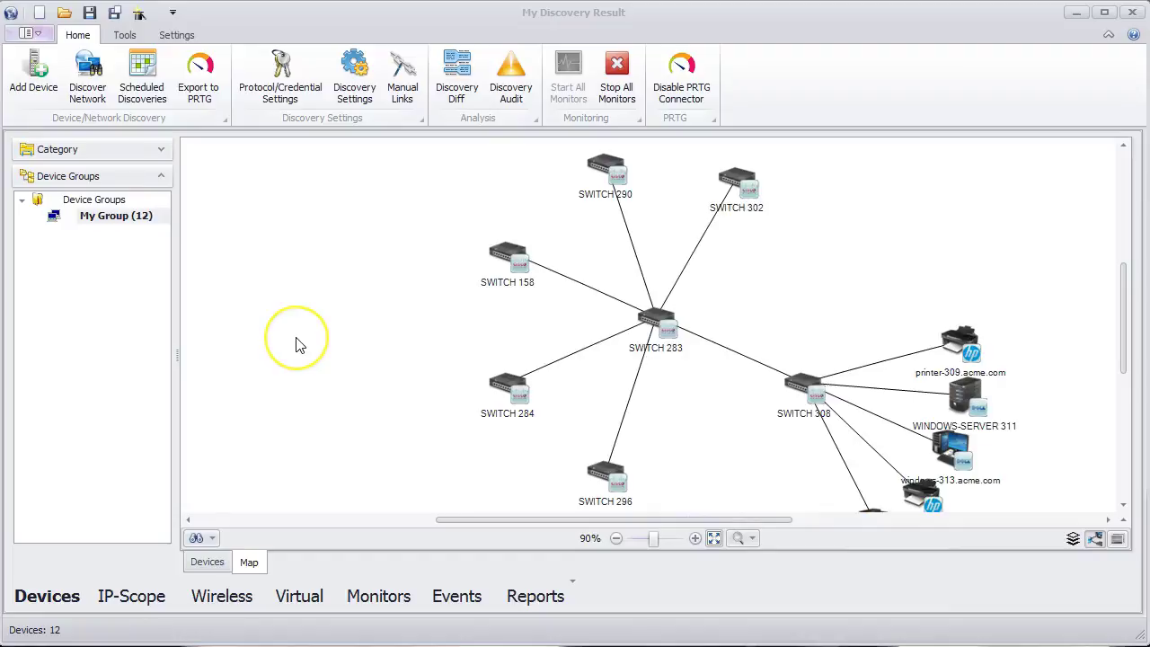
right_click(300, 346)
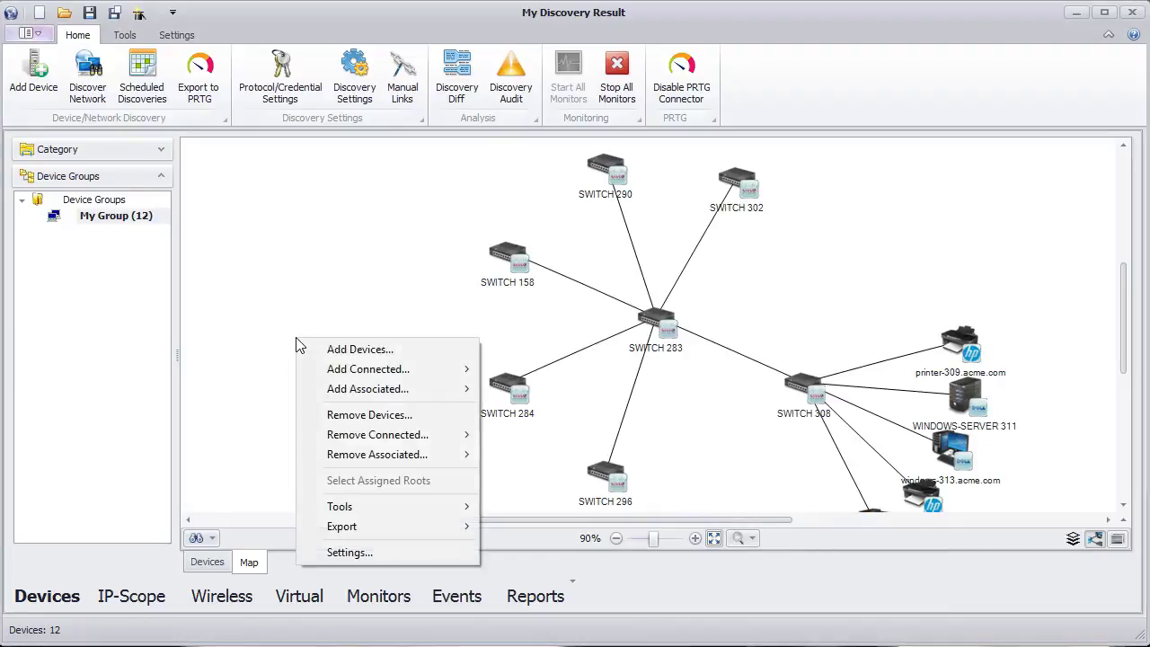
- Export the My Group map to My Group.pdf in Documents with link labels included
left_click(356, 533)
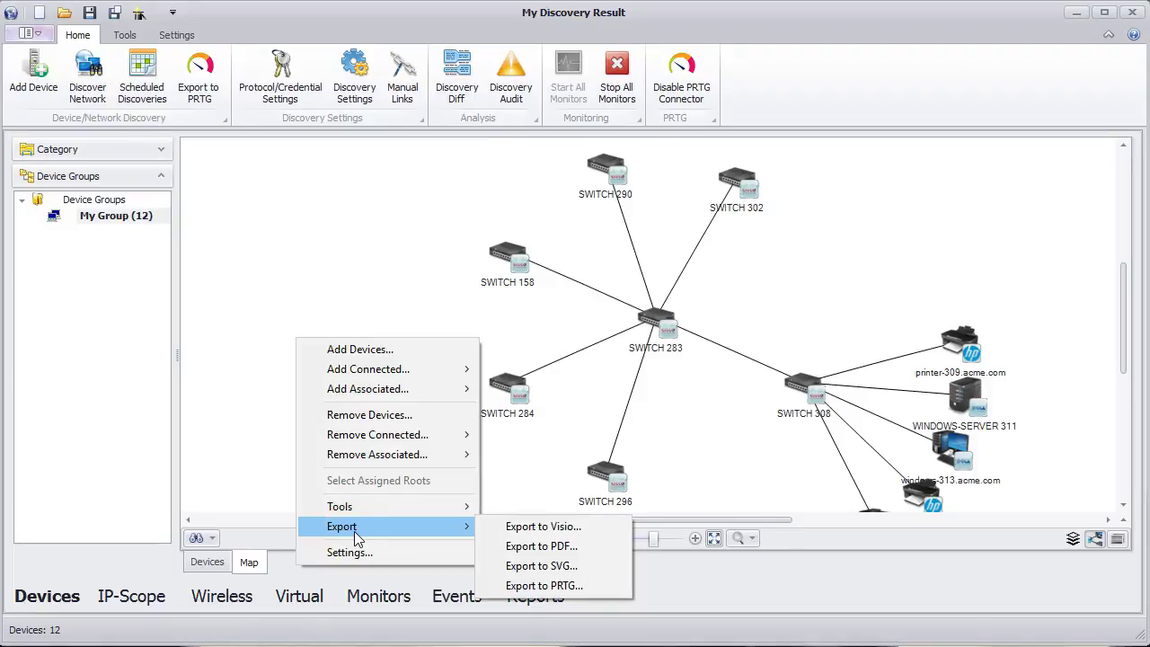
left_click(568, 547)
left_click(500, 345)
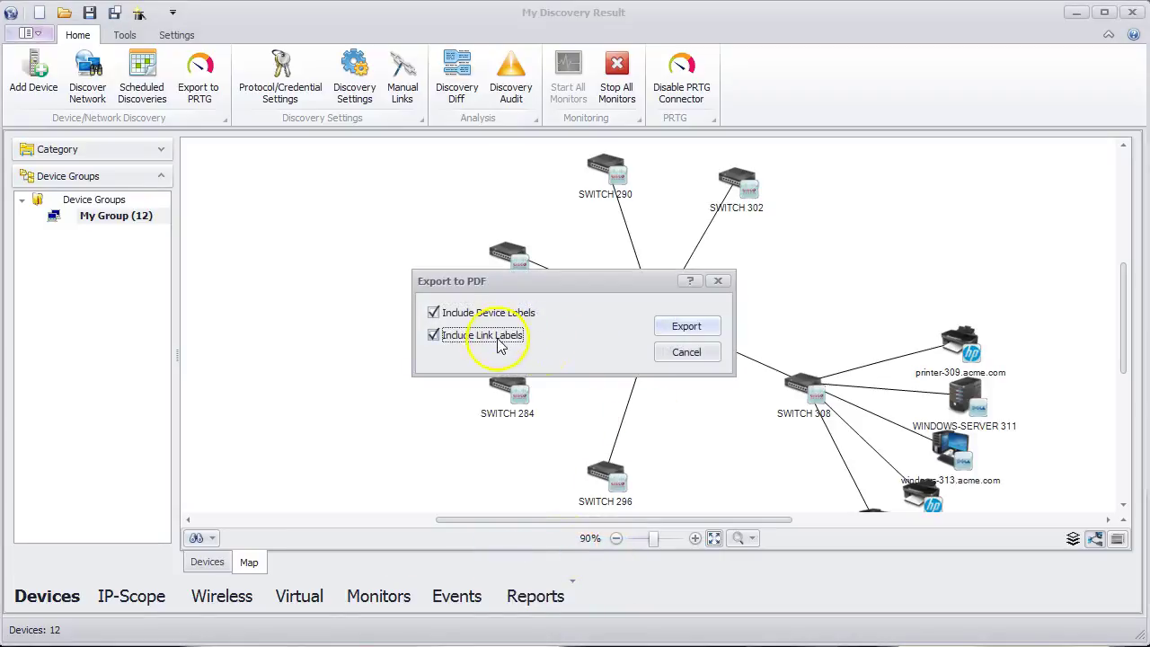
left_click(687, 326)
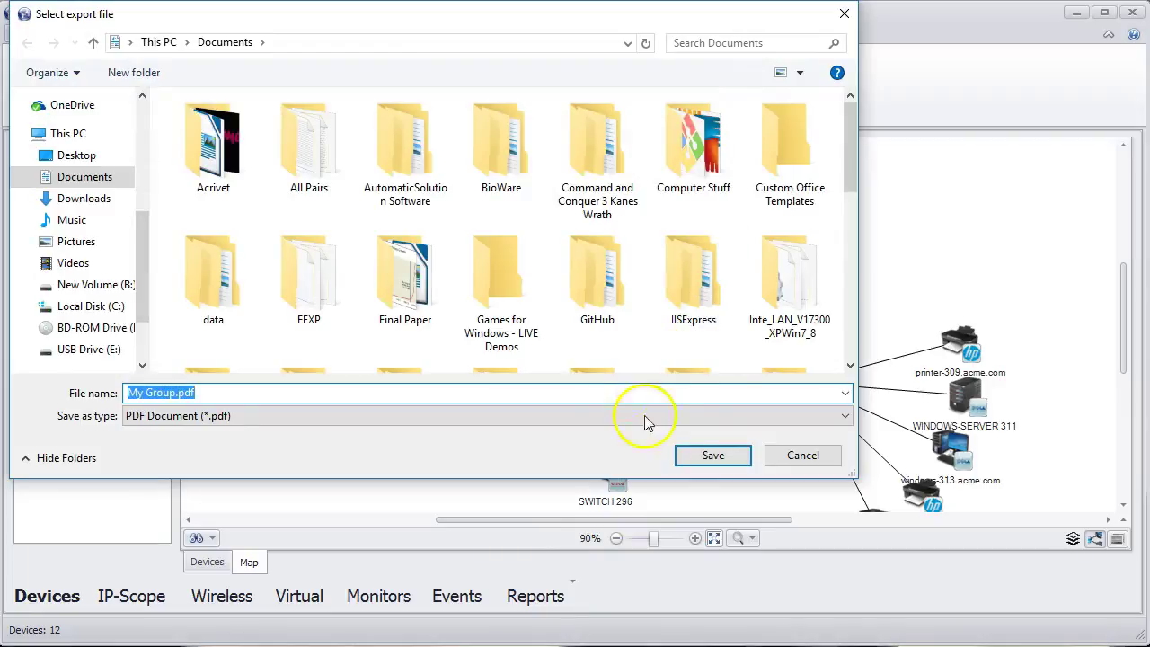
left_click(710, 456)
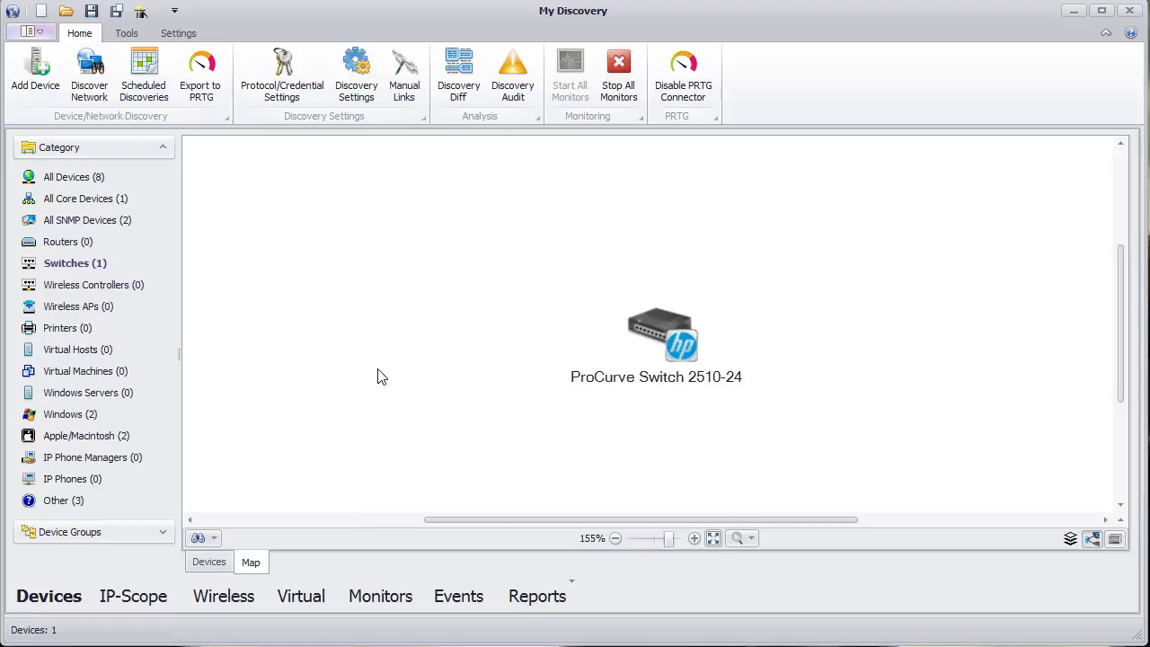
double_click(670, 330)
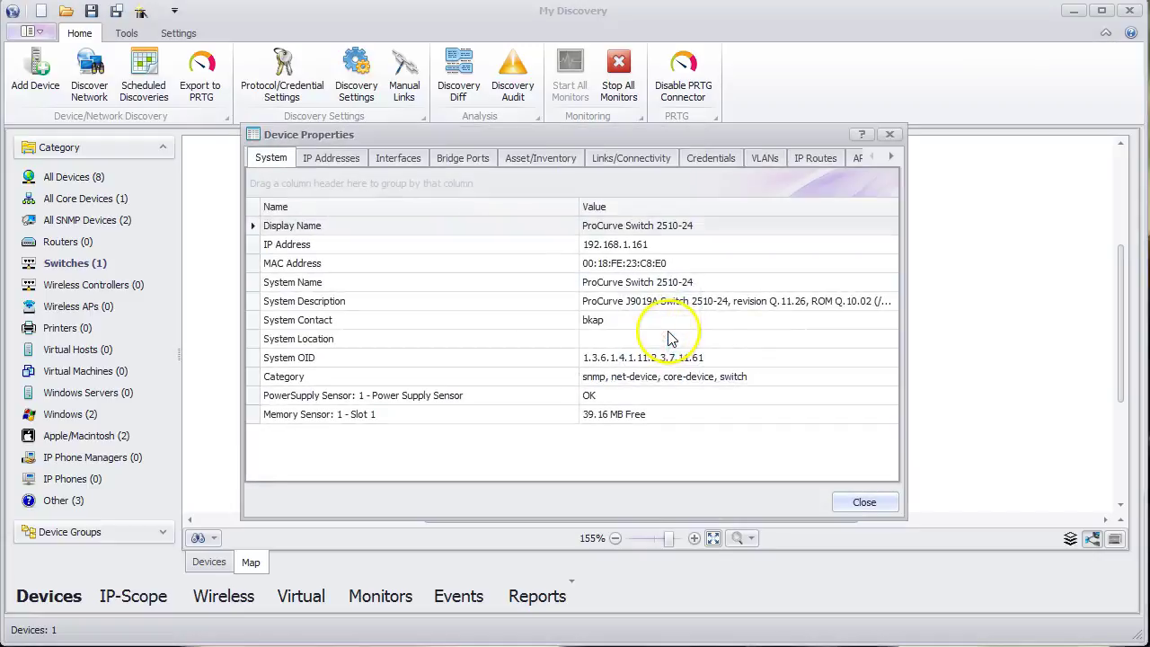
left_click(890, 158)
left_click(890, 158)
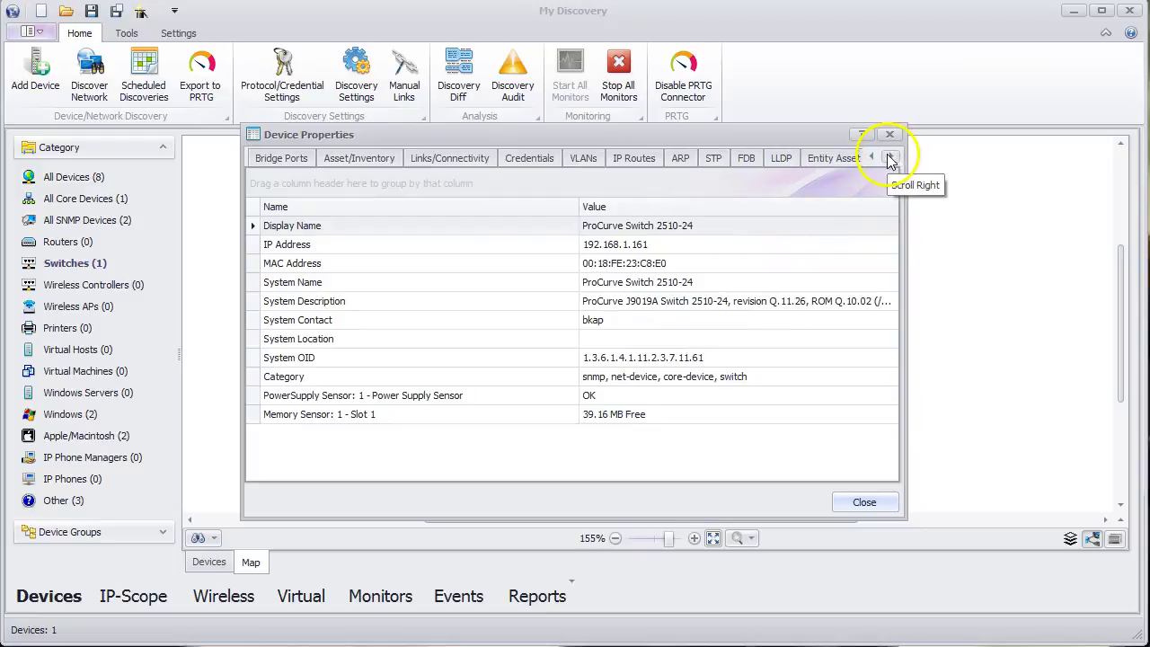
left_click(890, 158)
left_click(821, 159)
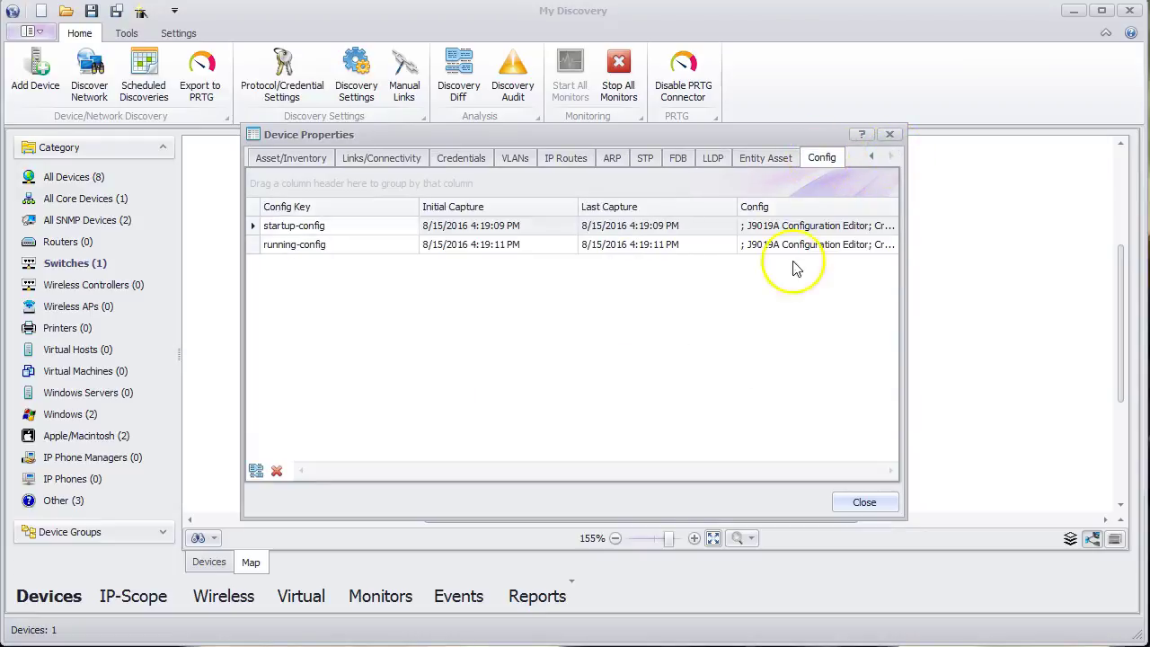
left_click(777, 227)
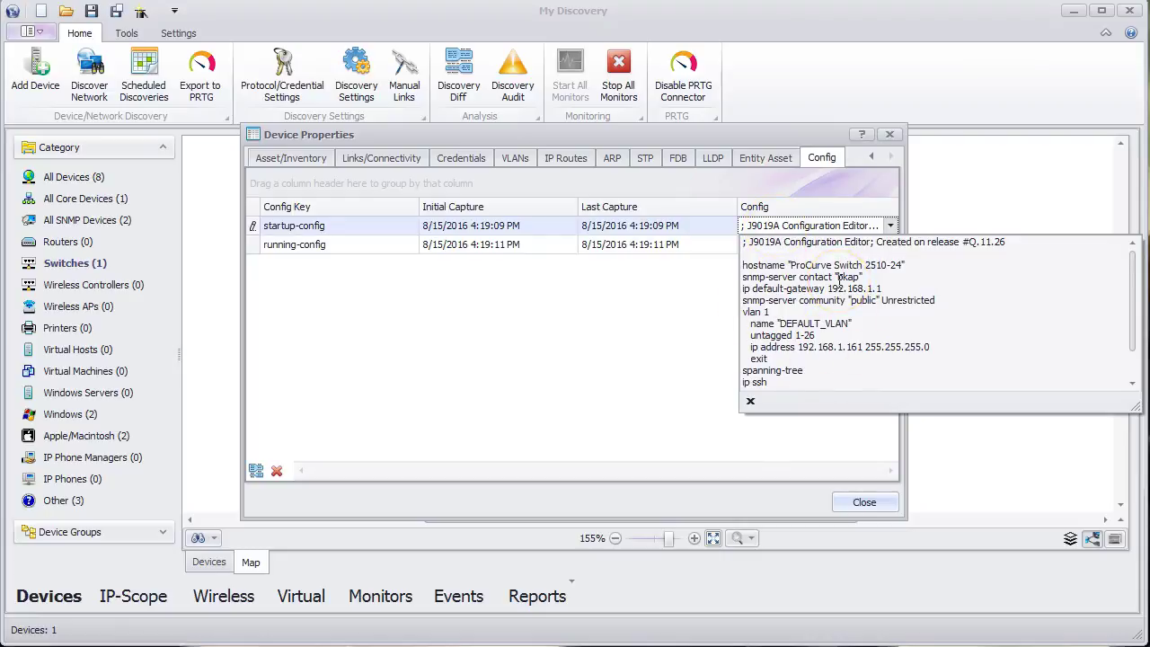
left_click(859, 505)
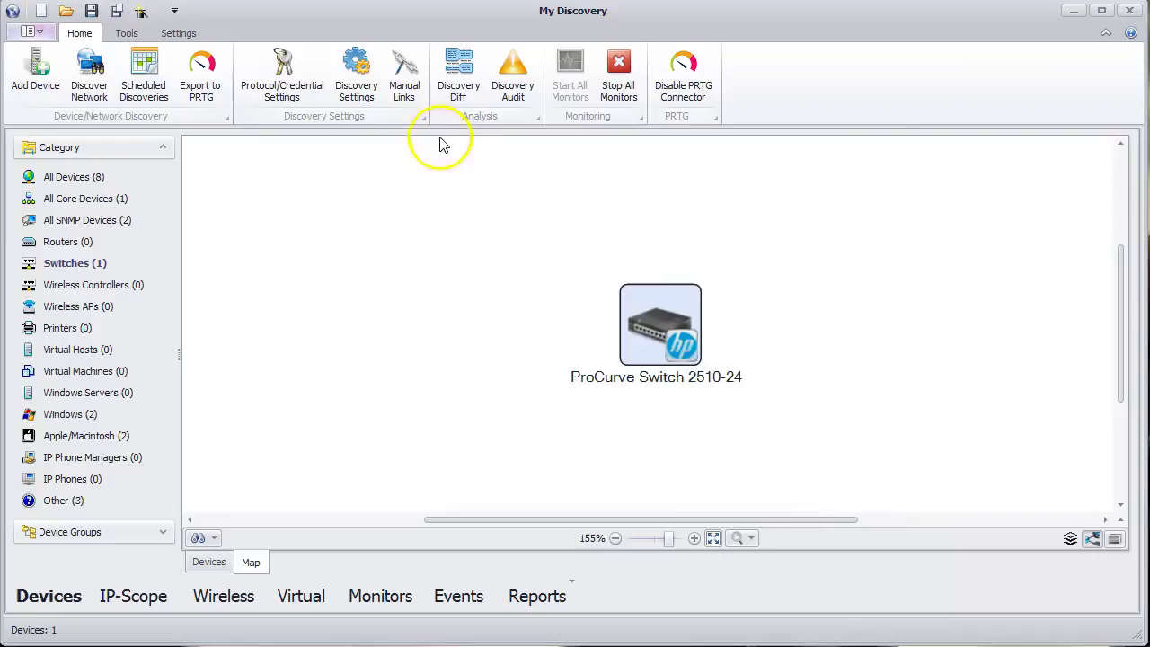
left_click(358, 100)
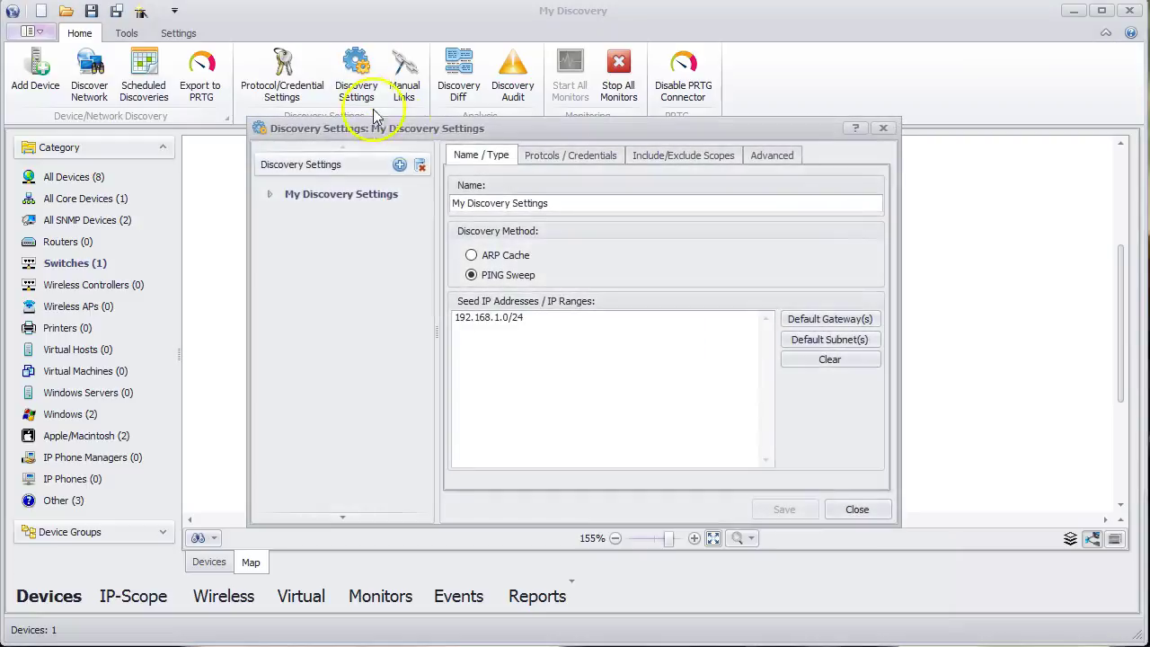
left_click(773, 156)
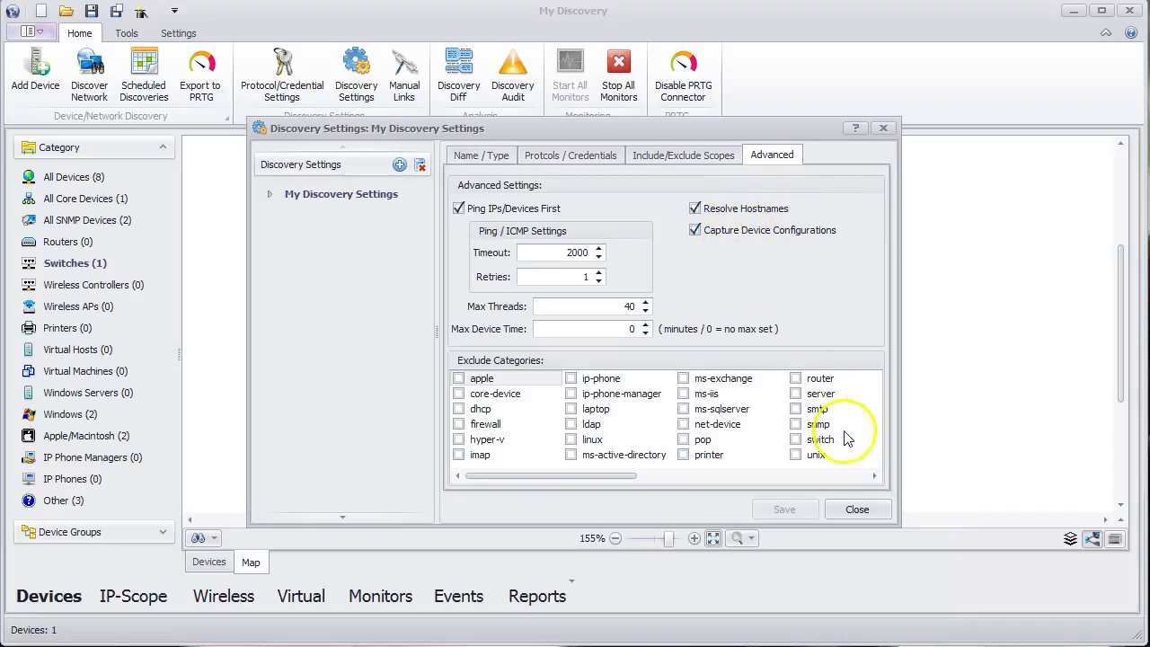
left_click(856, 510)
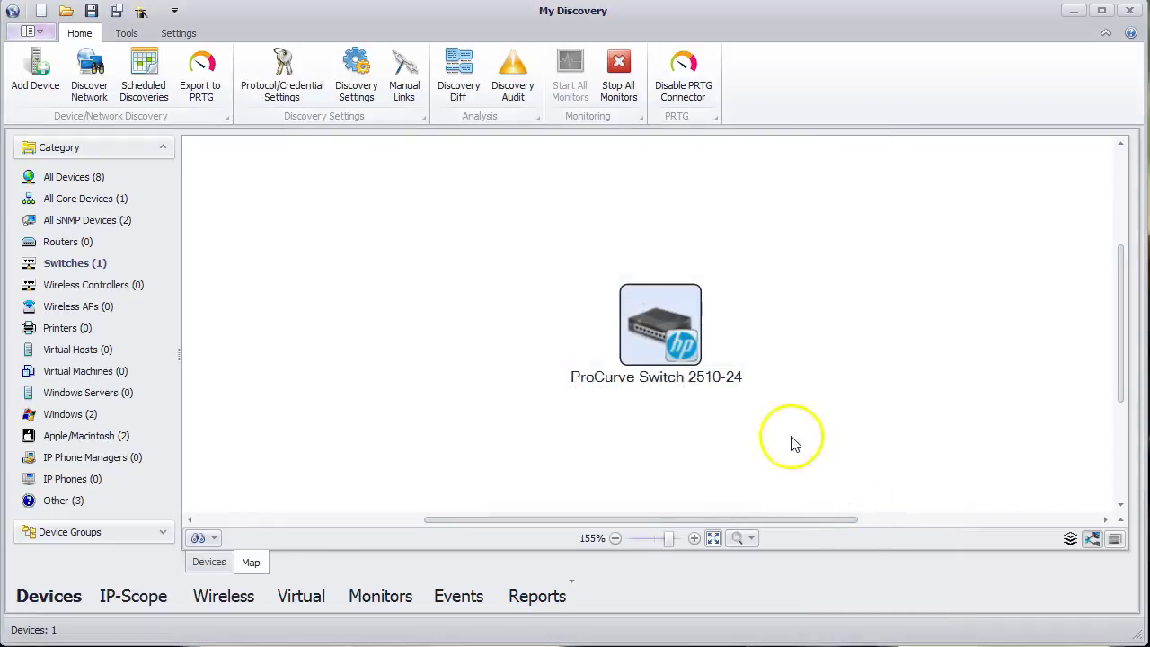
- Capture Startup and Running configs from ProCurve Switch 2510-24 using the SSH credential
left_click(127, 33)
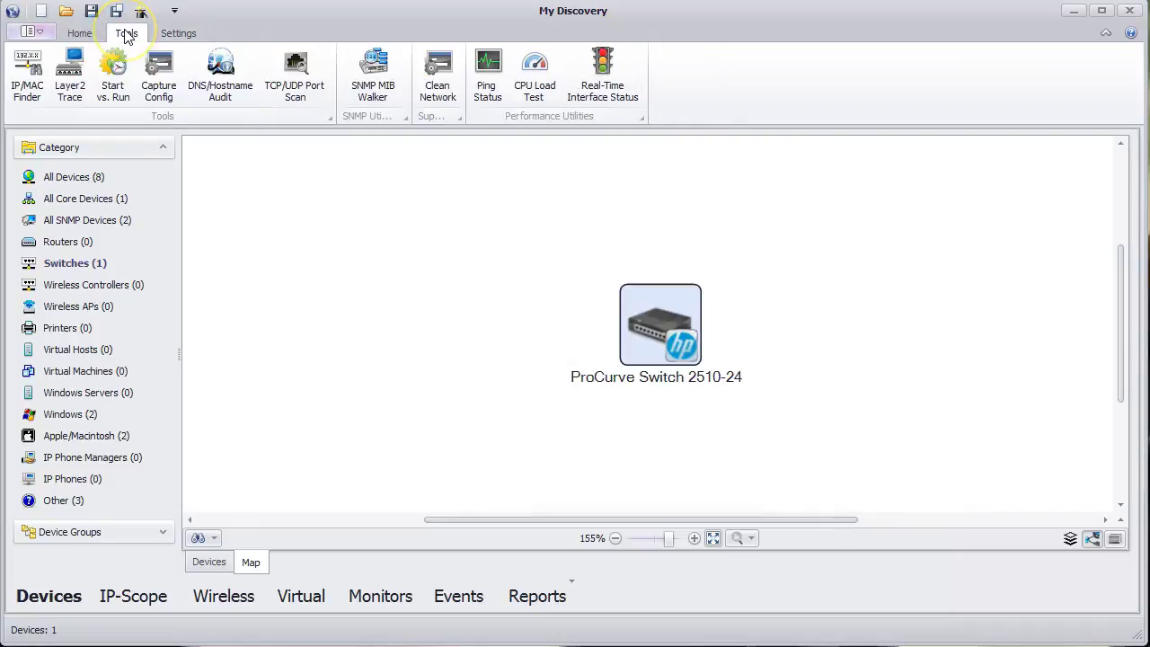
left_click(163, 89)
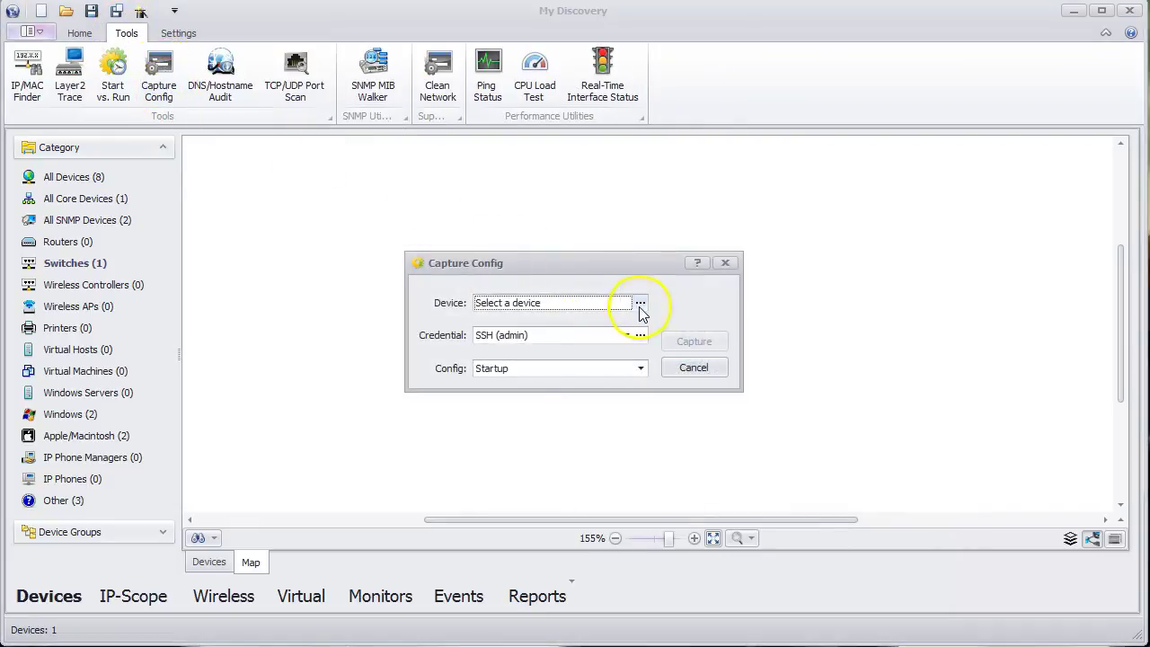
left_click(640, 303)
double_click(300, 274)
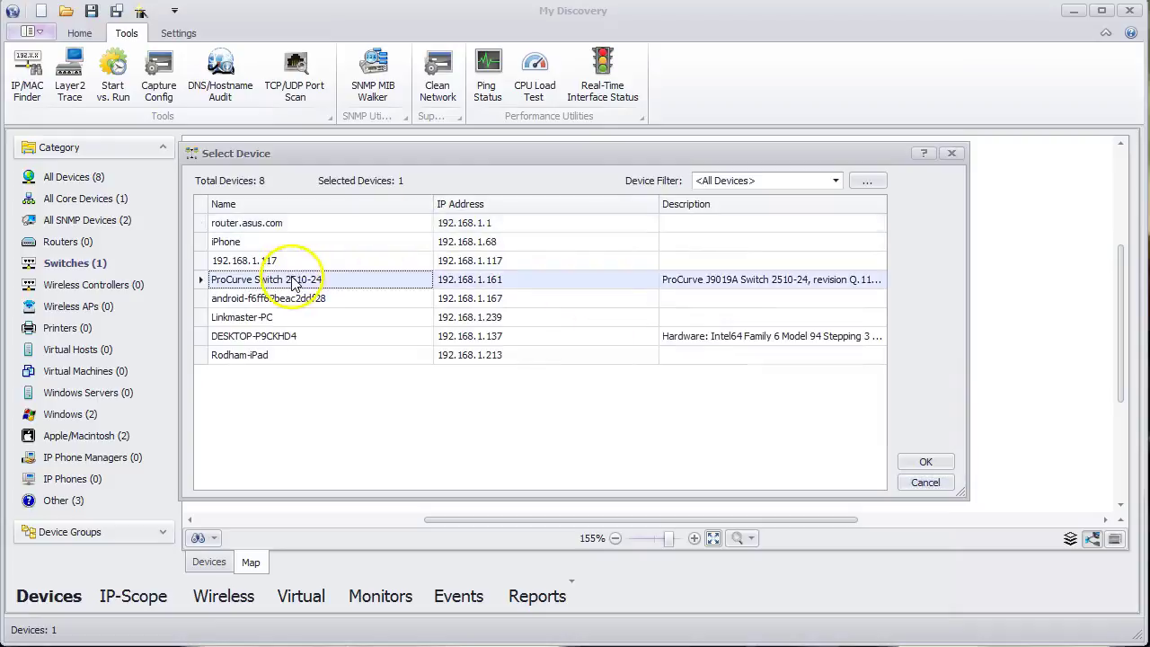
left_click(626, 335)
left_click(509, 371)
left_click(603, 370)
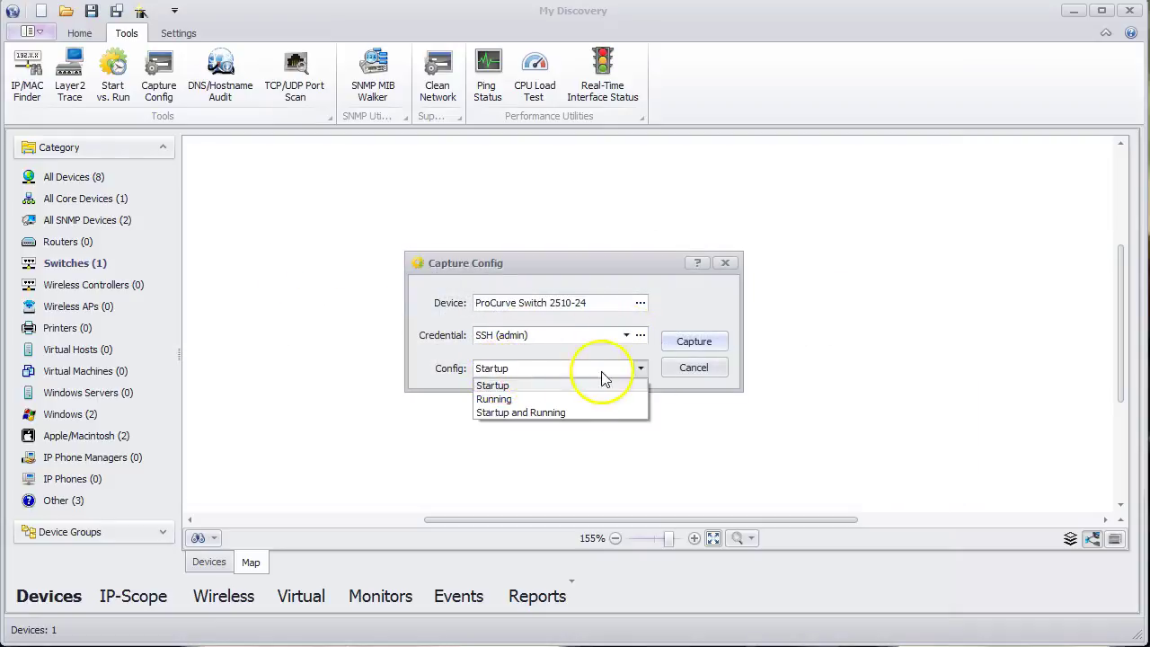
left_click(539, 427)
left_click(698, 343)
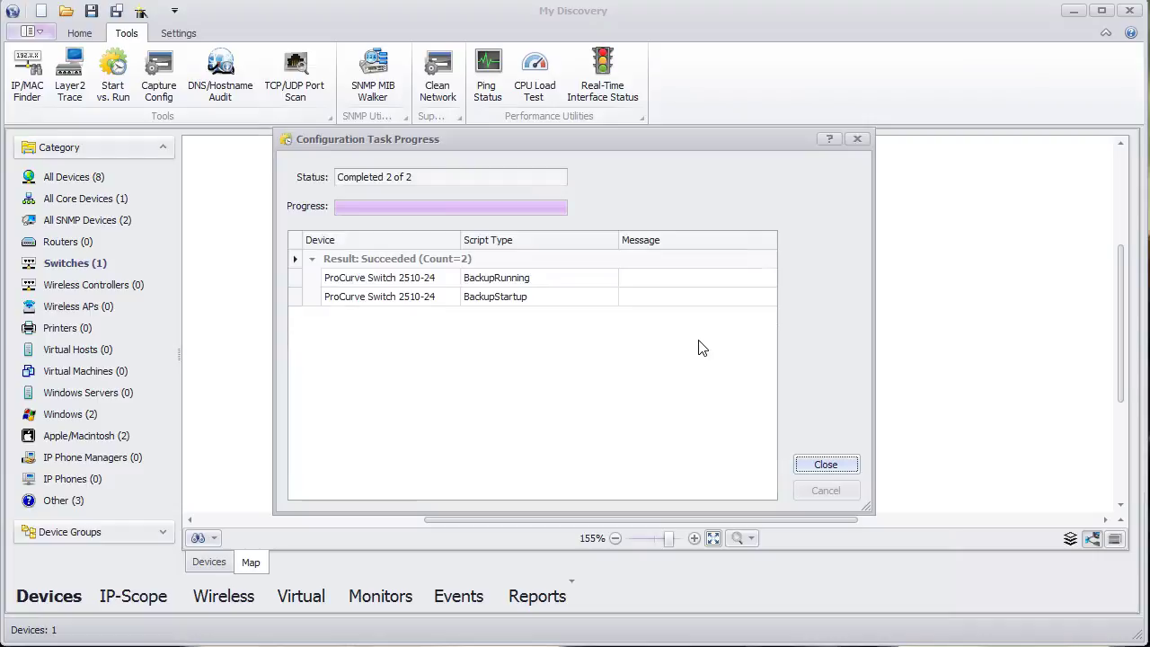
left_click(826, 464)
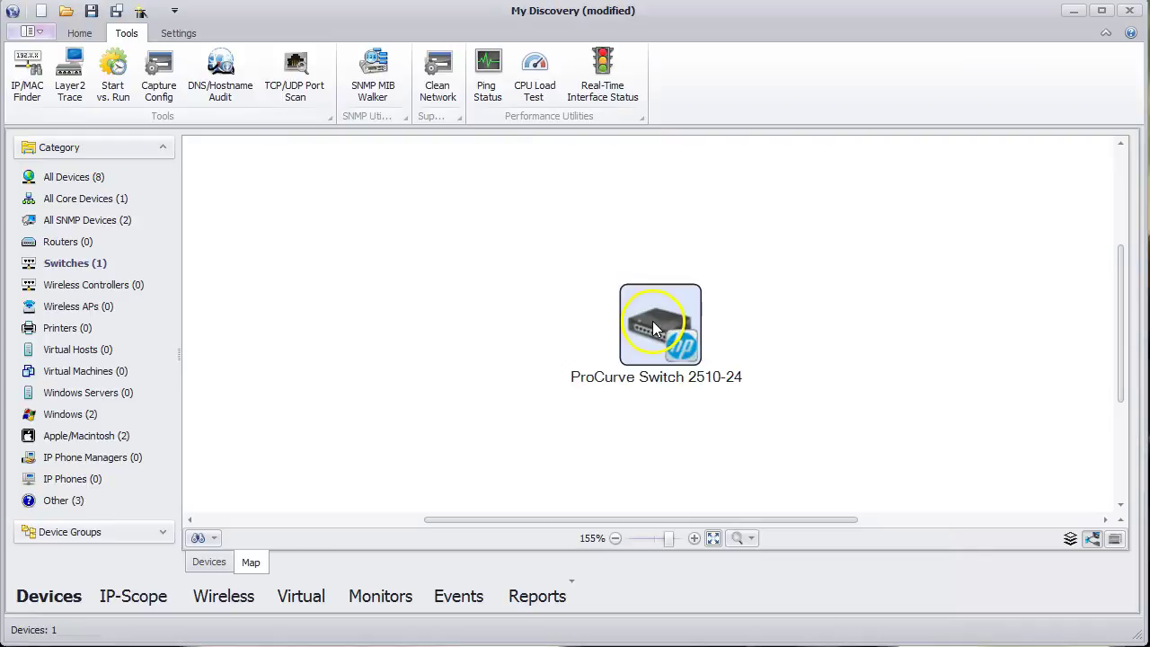
- Compare the switch's running-config and startup-config from its Config properties, finding no differences
double_click(653, 321)
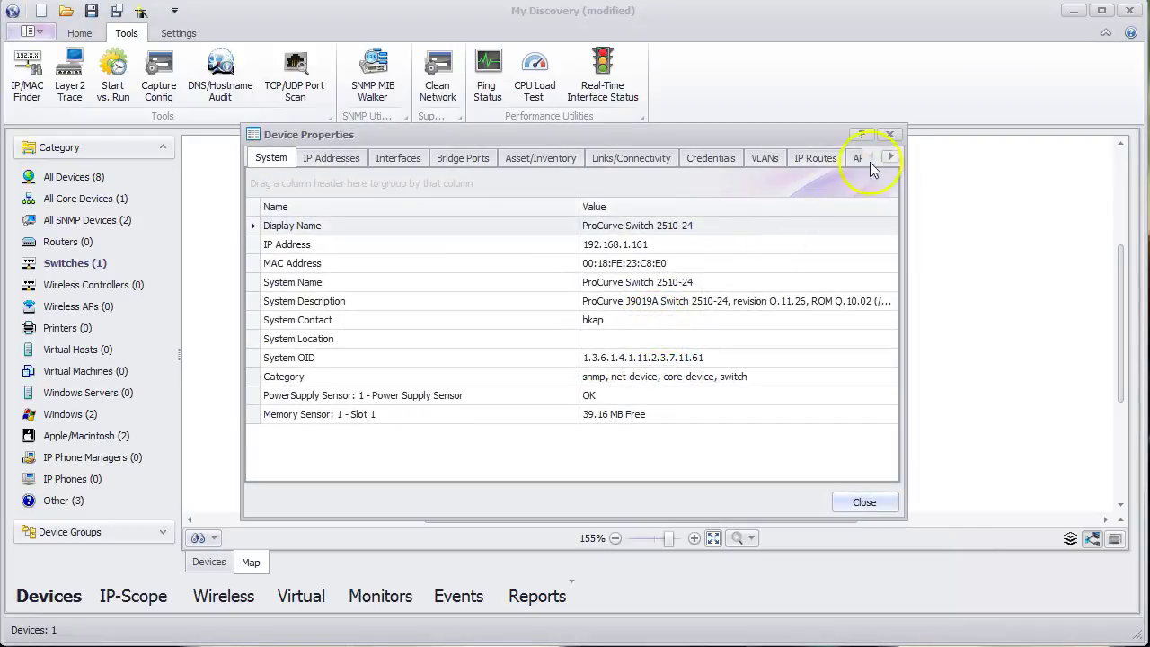
left_click(894, 158)
left_click(894, 159)
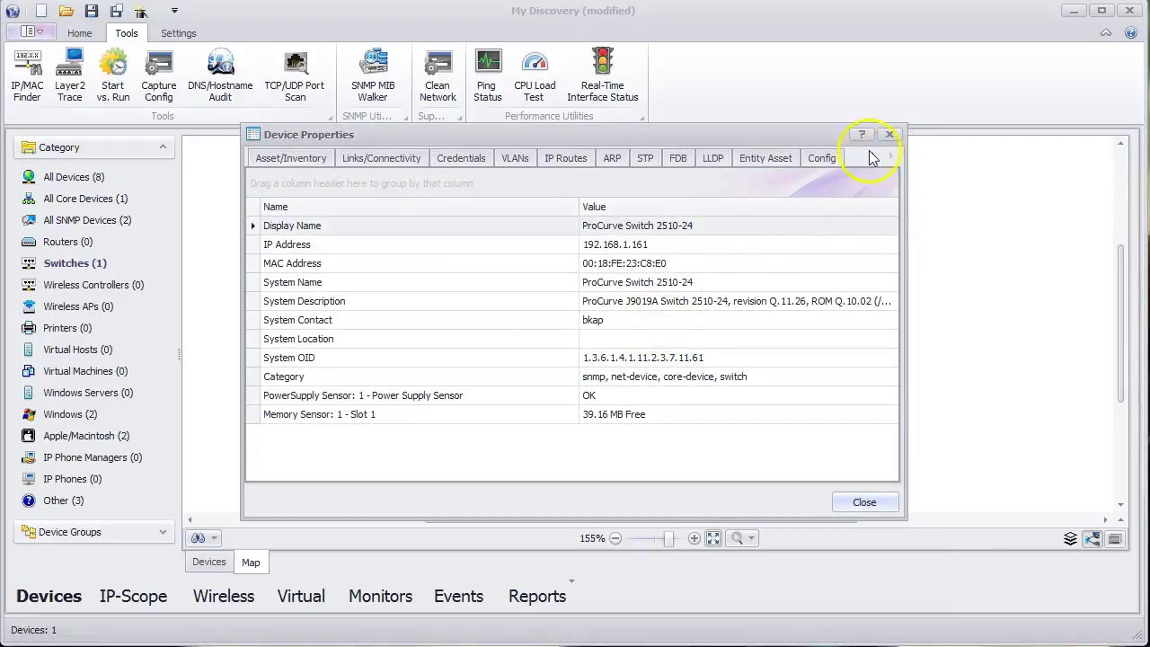
left_click(821, 160)
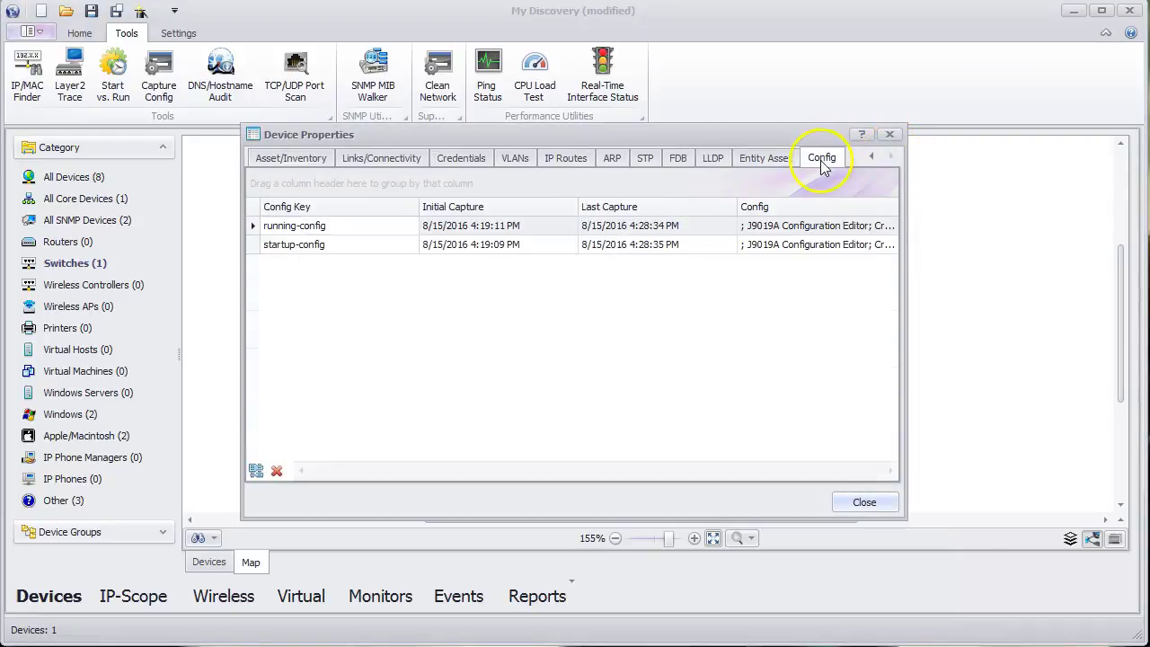
left_click(700, 228)
left_click(701, 247)
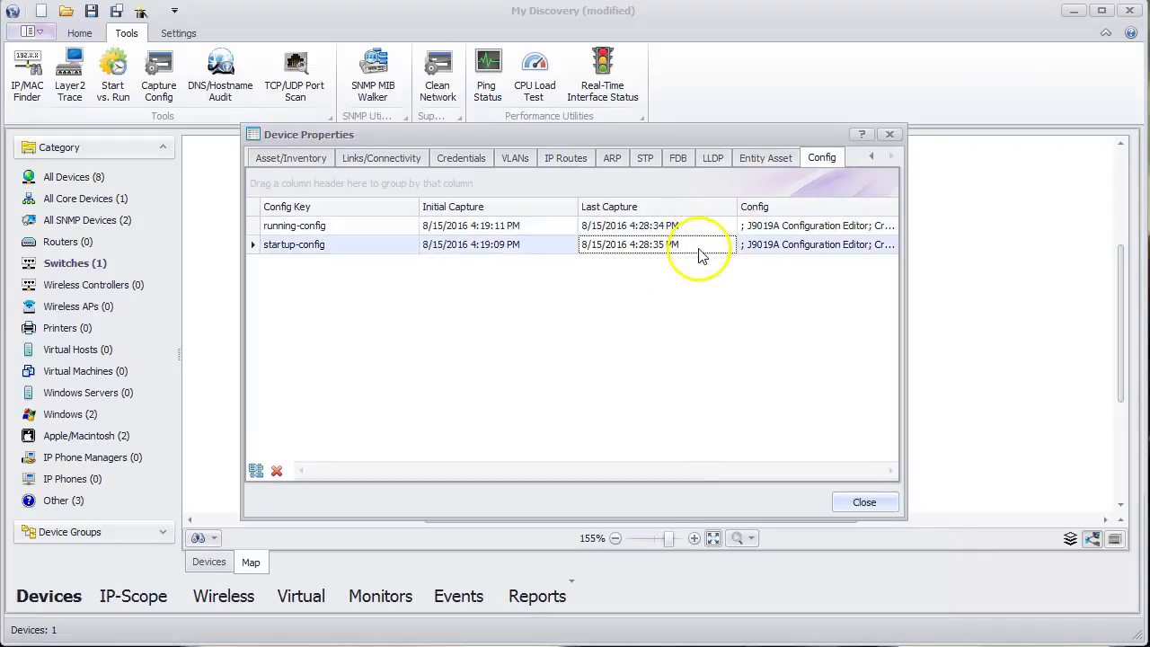
right_click(704, 258)
left_click(730, 280)
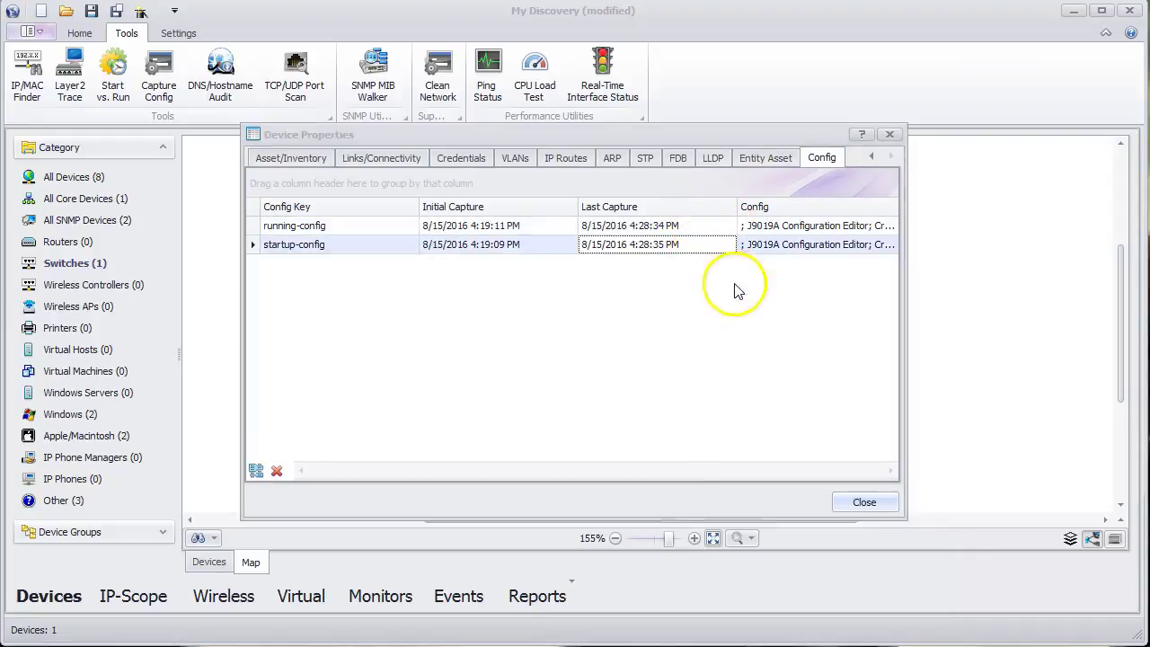
left_click_drag(857, 527, 929, 588)
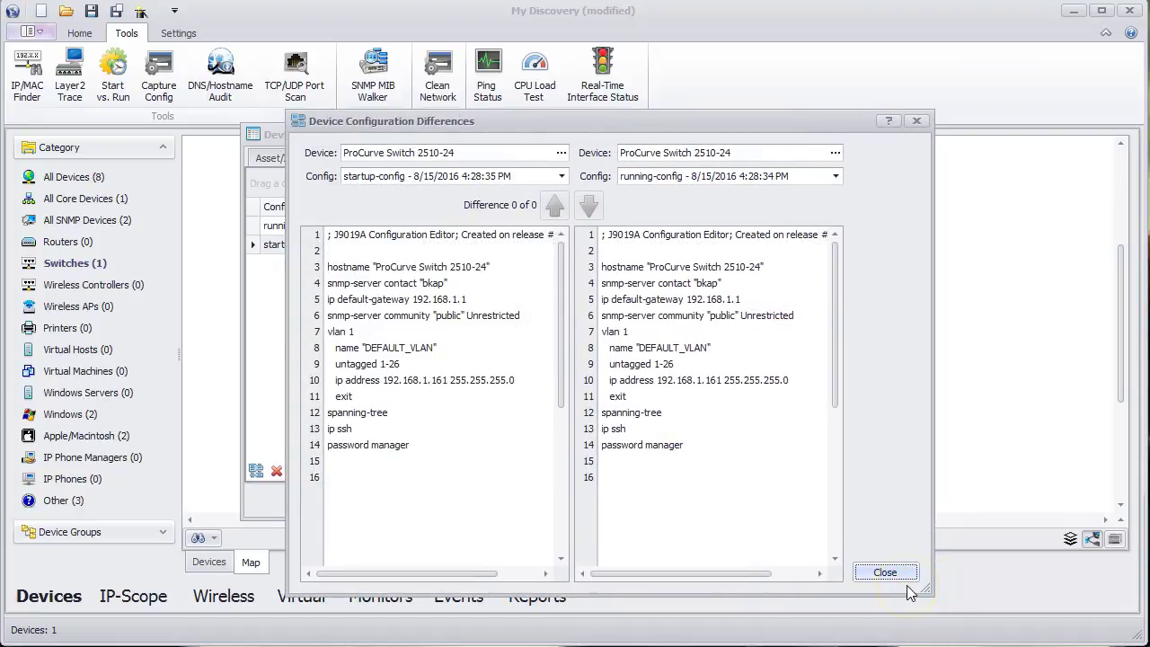
left_click(897, 573)
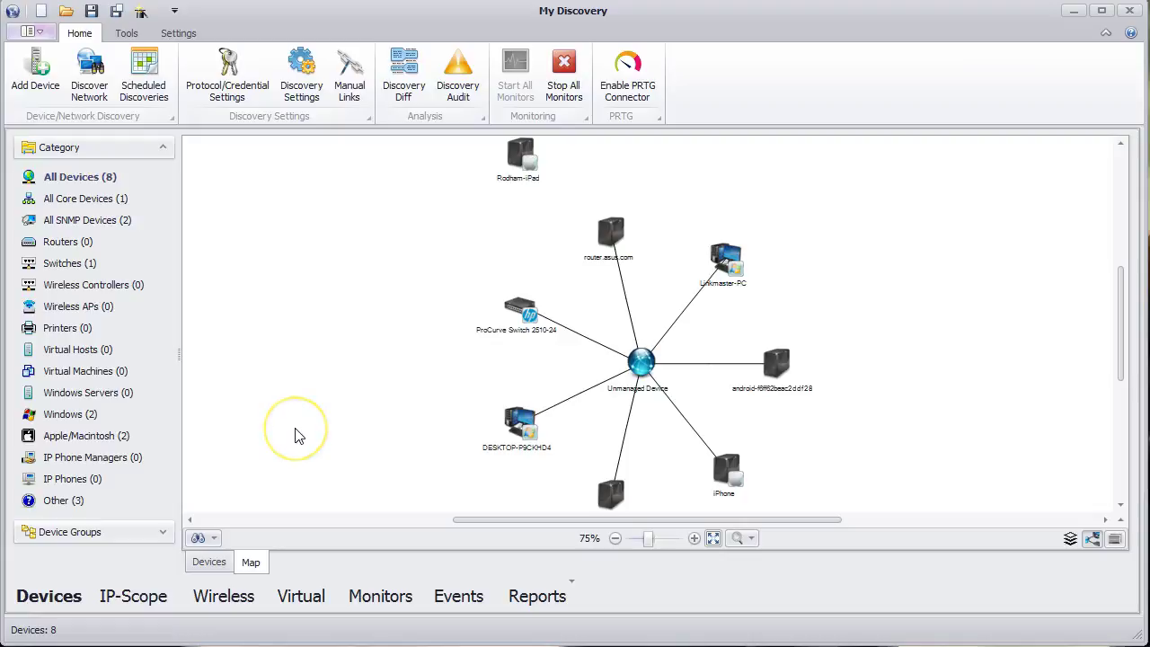
- Go to Monitors and select the empty Ping / Latency monitor list
left_click(377, 601)
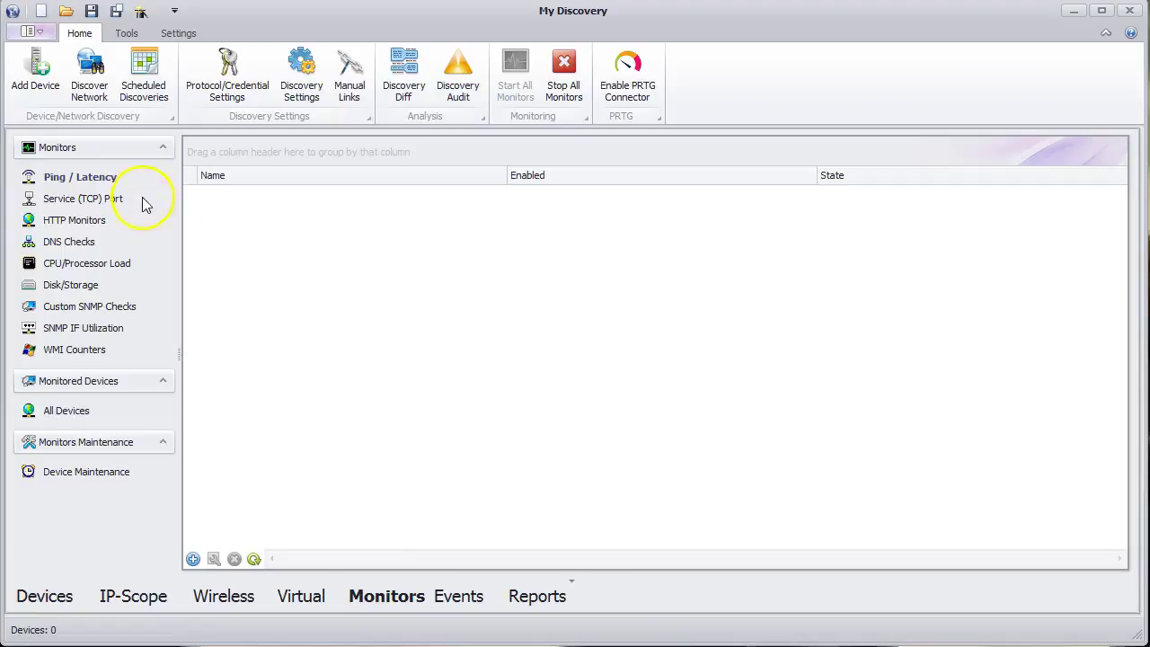
left_click(128, 265)
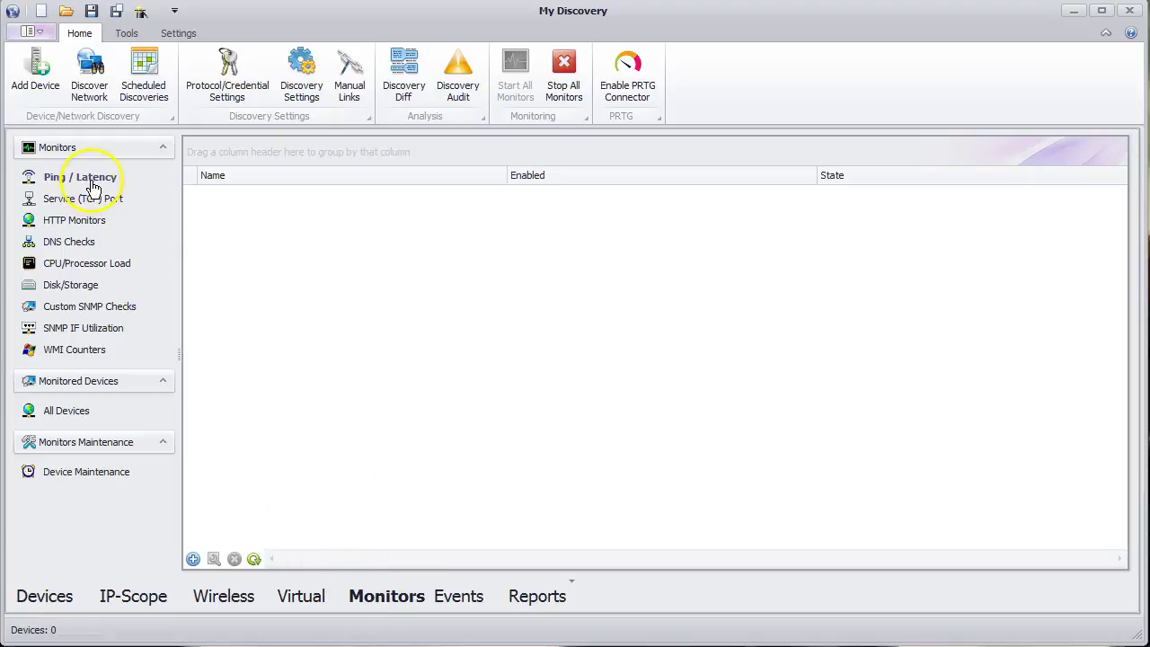
- Create a new ping monitor named 'My PING Monitor'
right_click(274, 221)
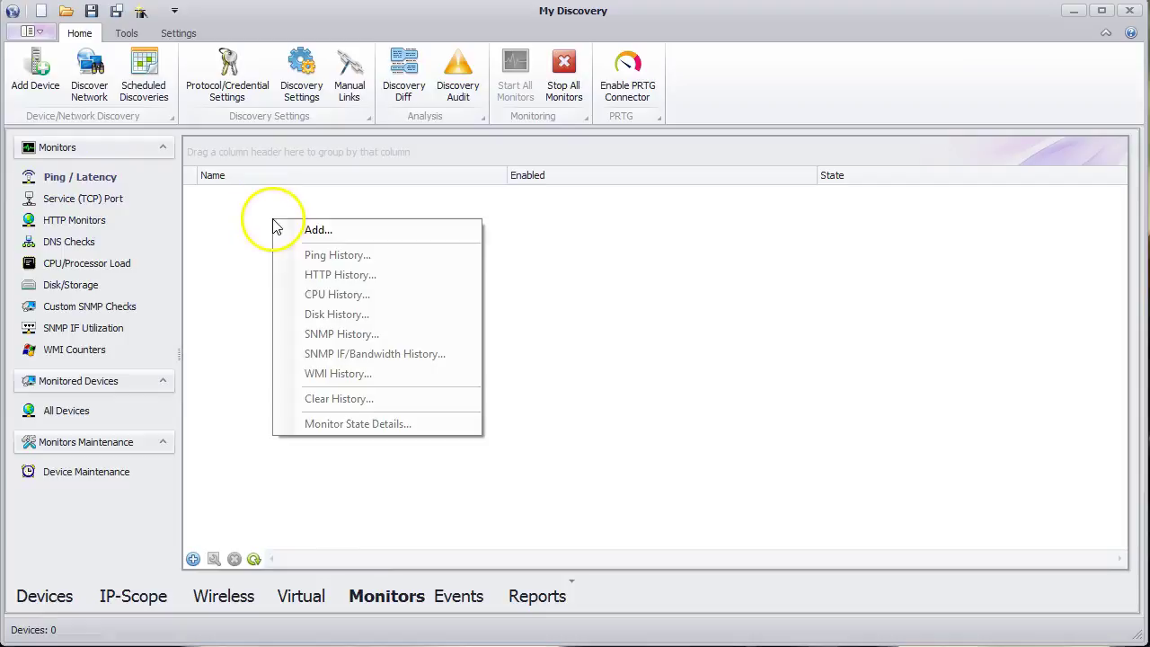
left_click(311, 228)
double_click(304, 161)
type("My PING Monitor")
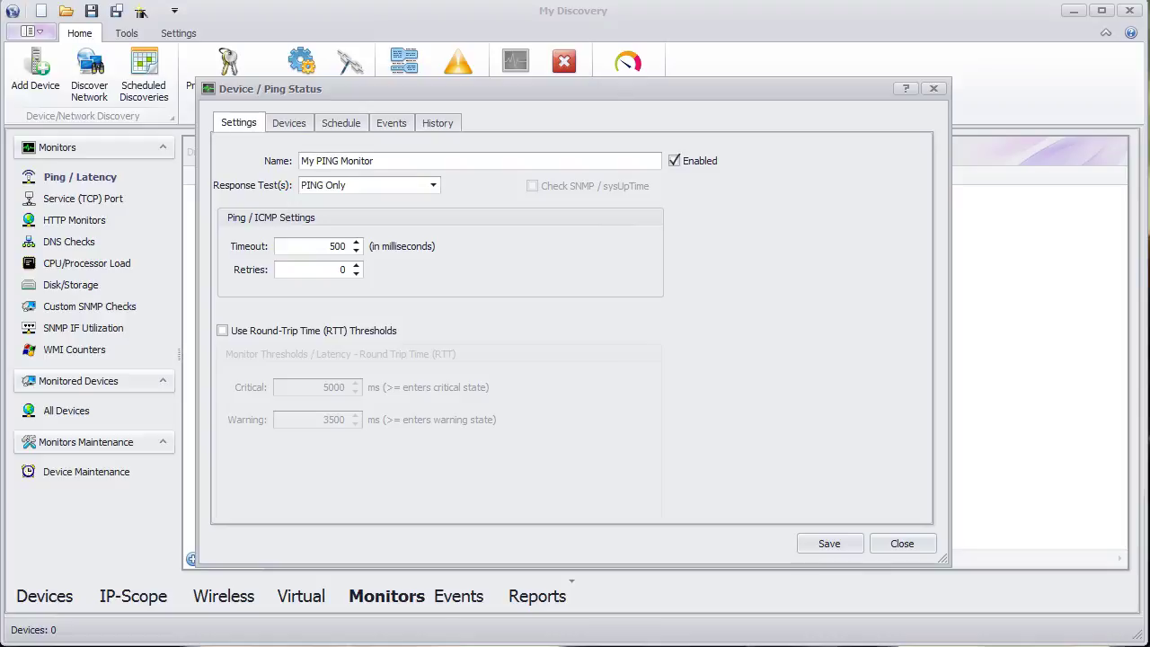
- Add all 8 discovered devices to the monitor
left_click(280, 126)
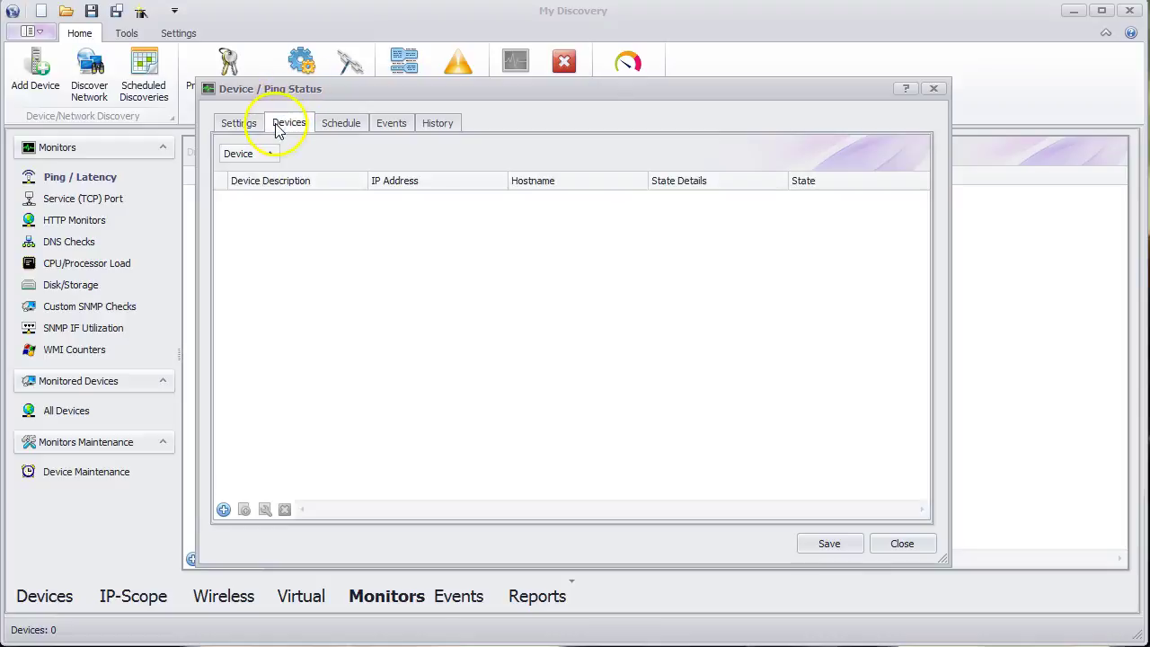
left_click(224, 509)
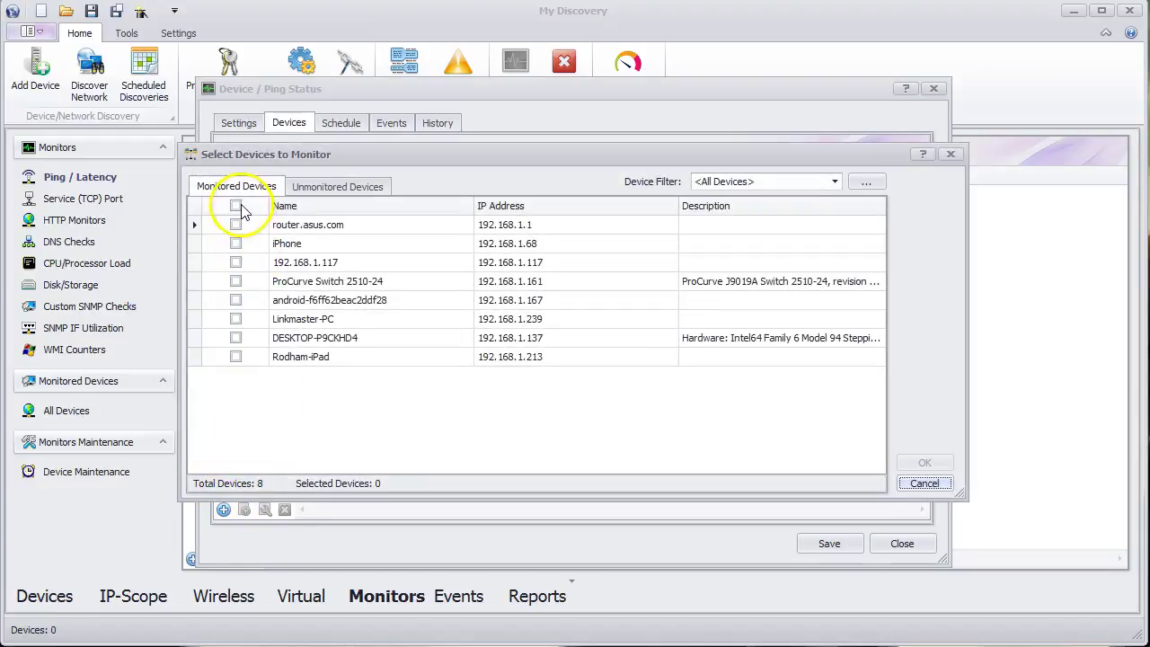
left_click(236, 206)
left_click(924, 462)
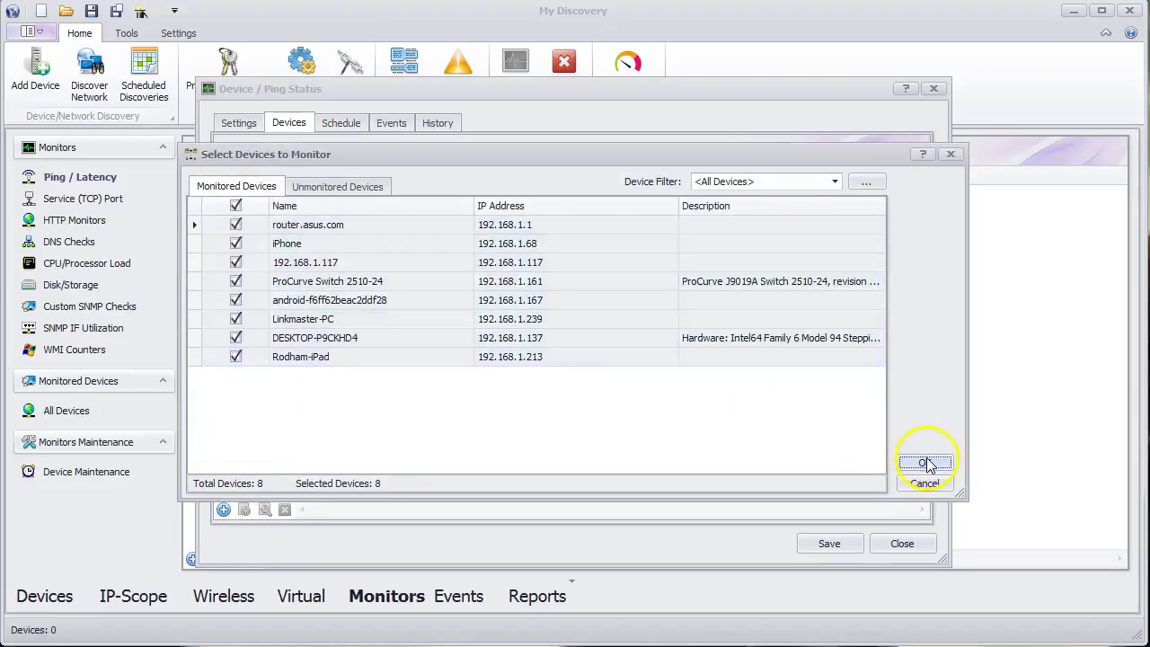
- Schedule the monitor to run every 1 minute and save it
left_click(346, 124)
double_click(306, 193)
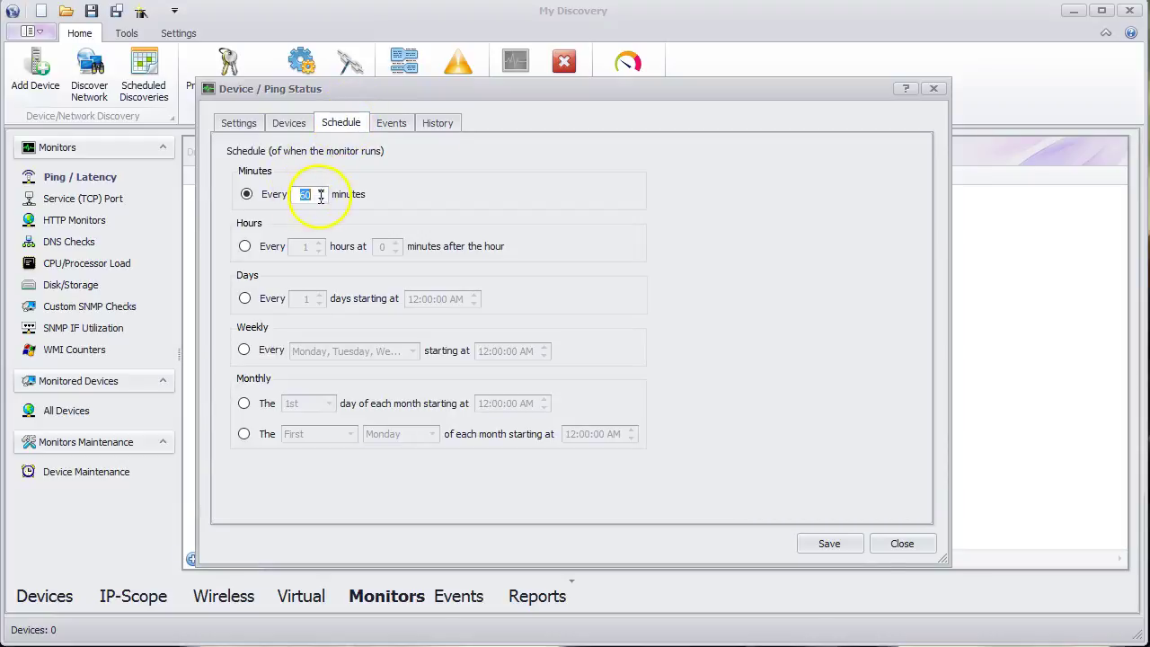
type("1")
left_click(827, 544)
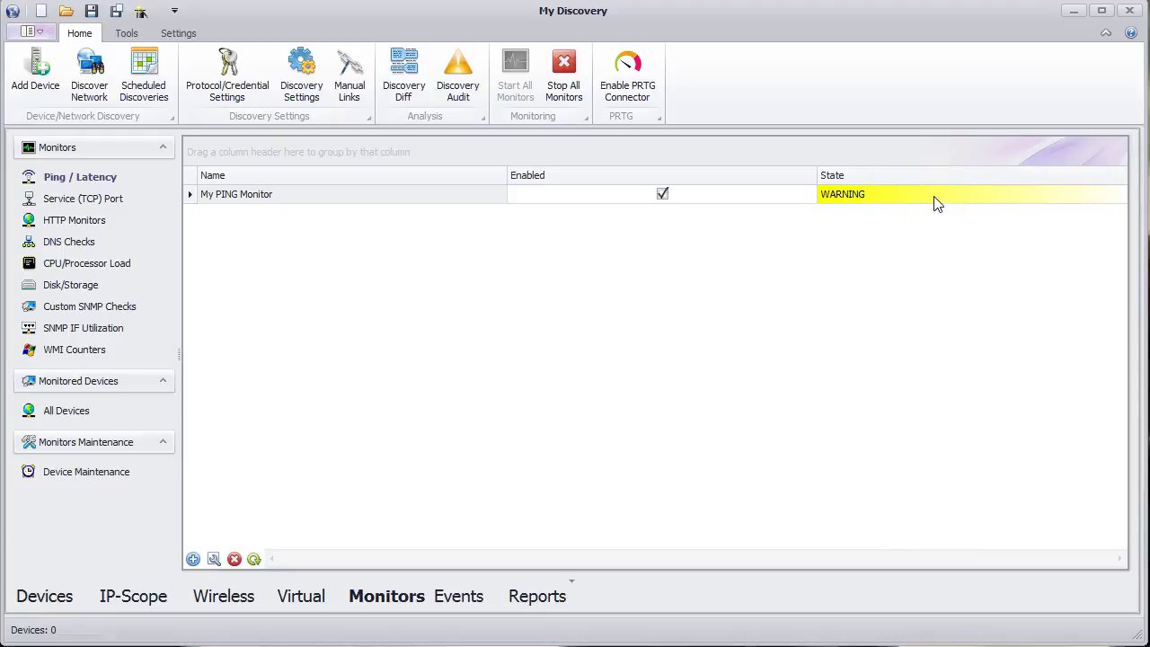
right_click(935, 203)
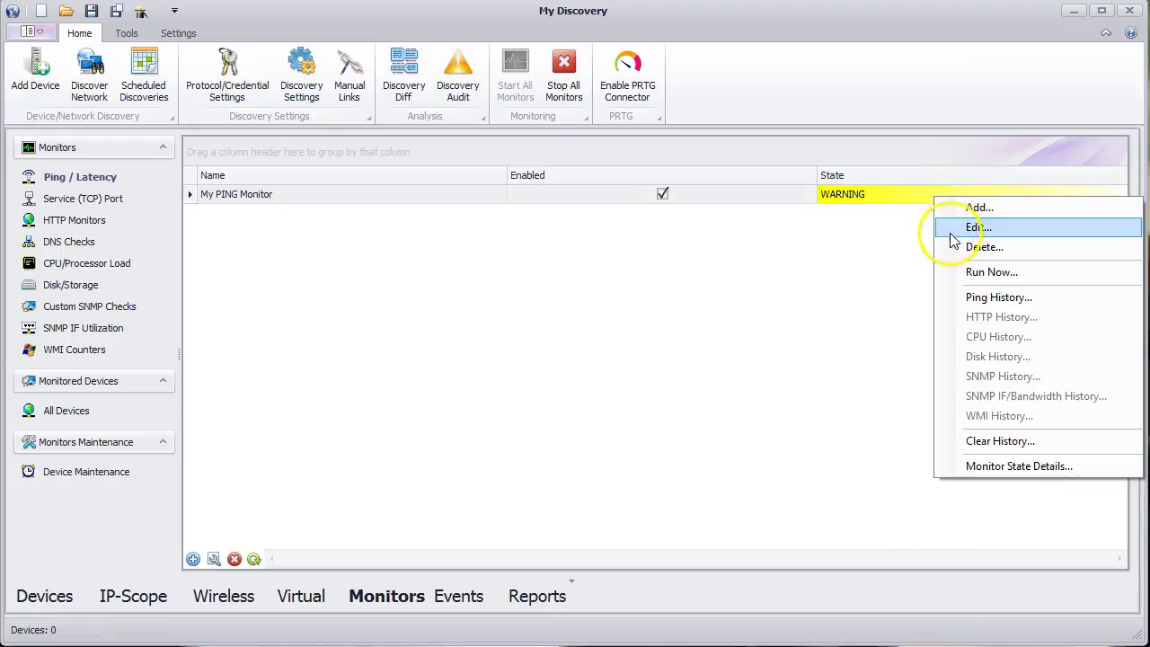
left_click(988, 468)
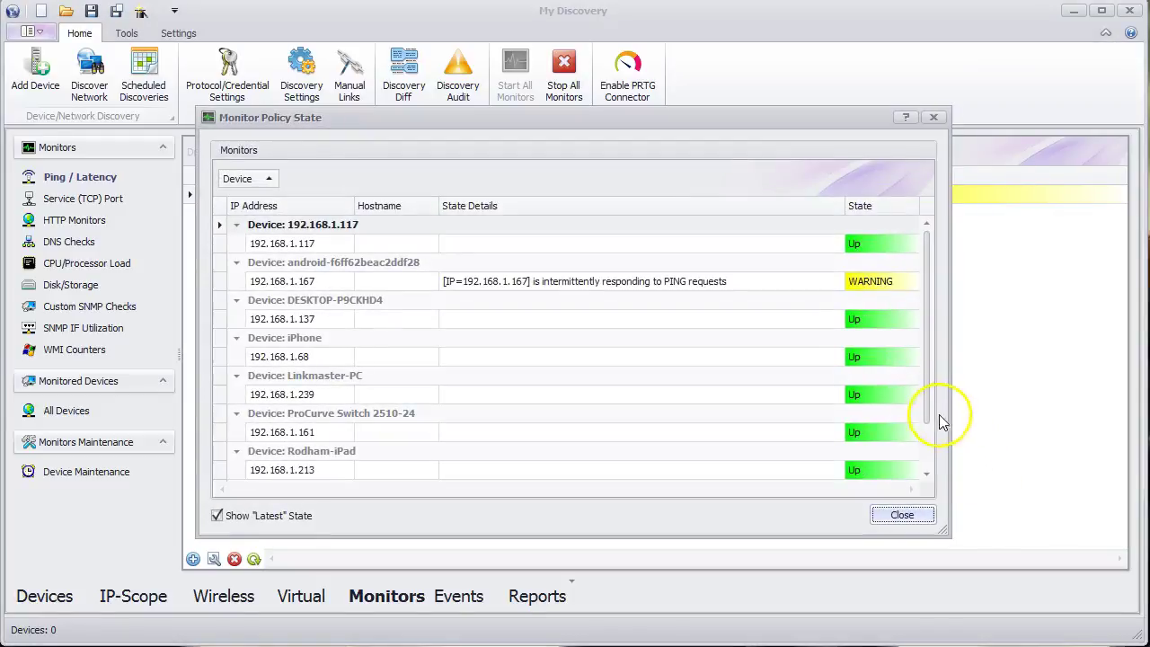
left_click_drag(920, 418, 937, 449)
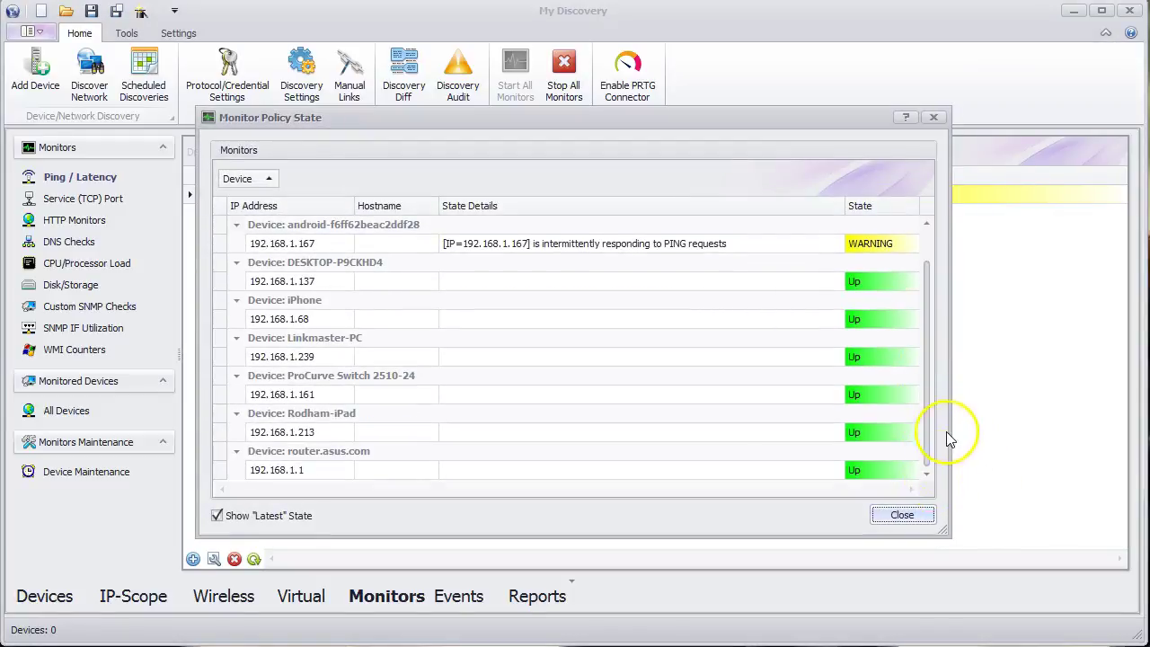
scroll(948, 438, "up", 1)
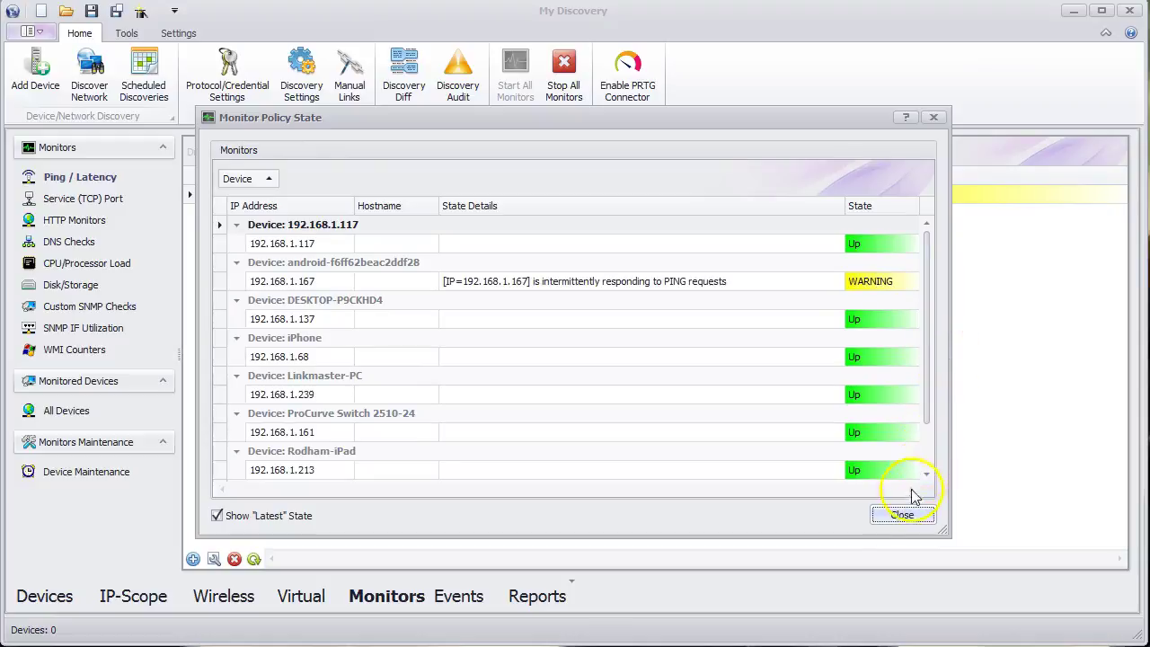
left_click(902, 516)
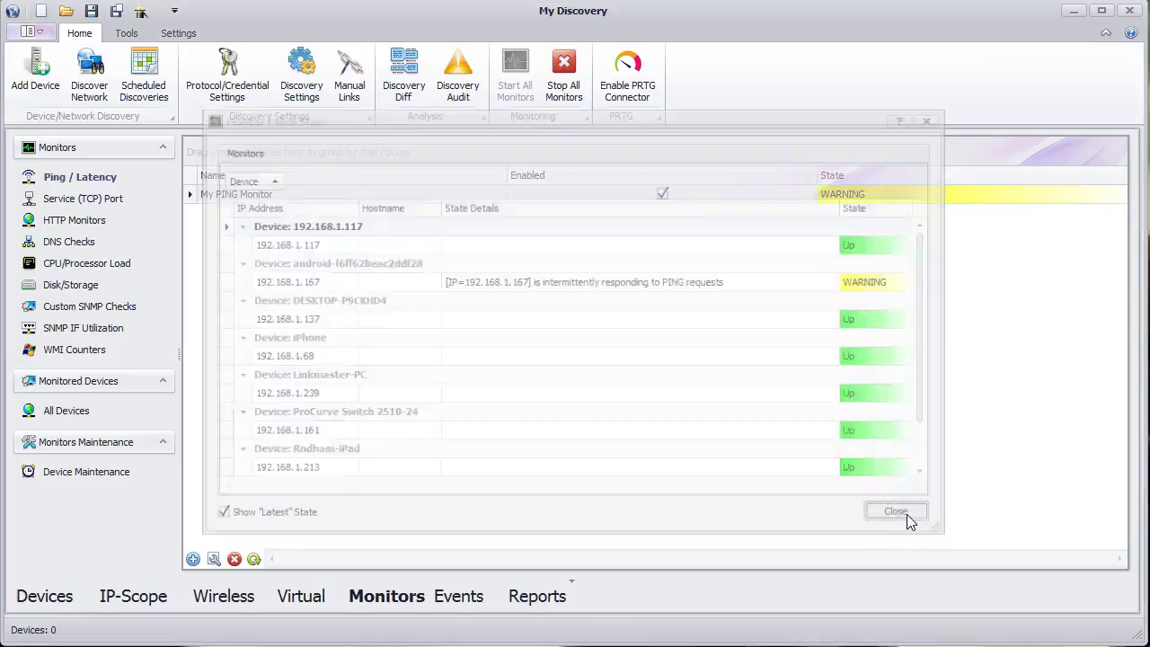
key("alt")
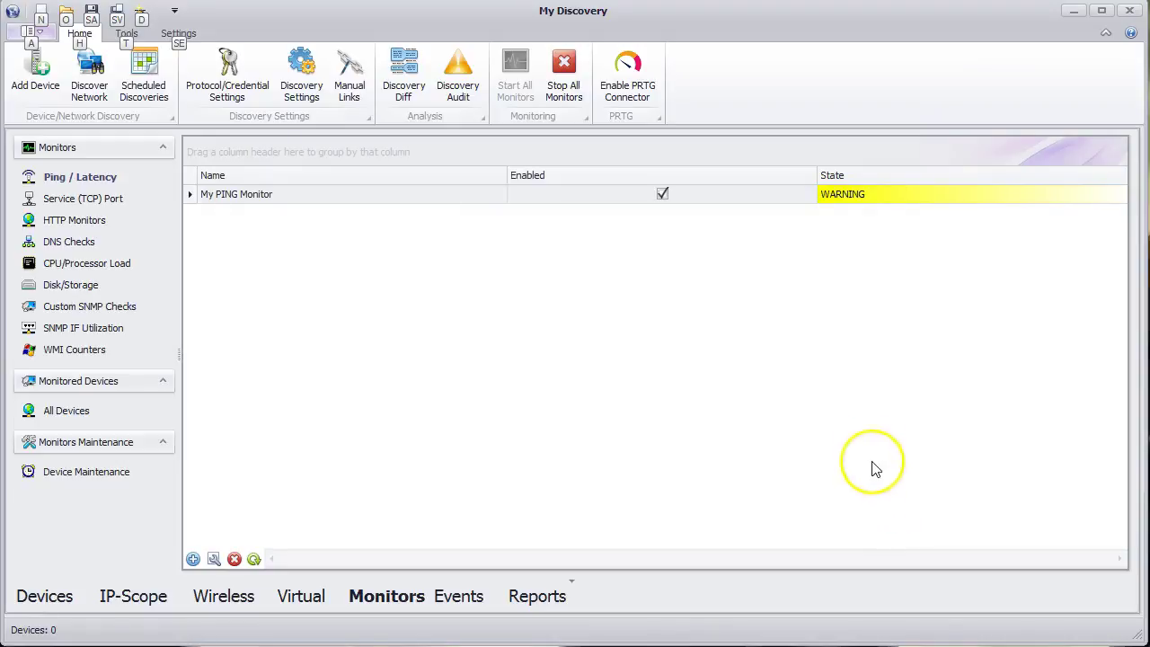
- Check My PING Monitor's ping history chart for all devices, then return to the Devices list
right_click(784, 201)
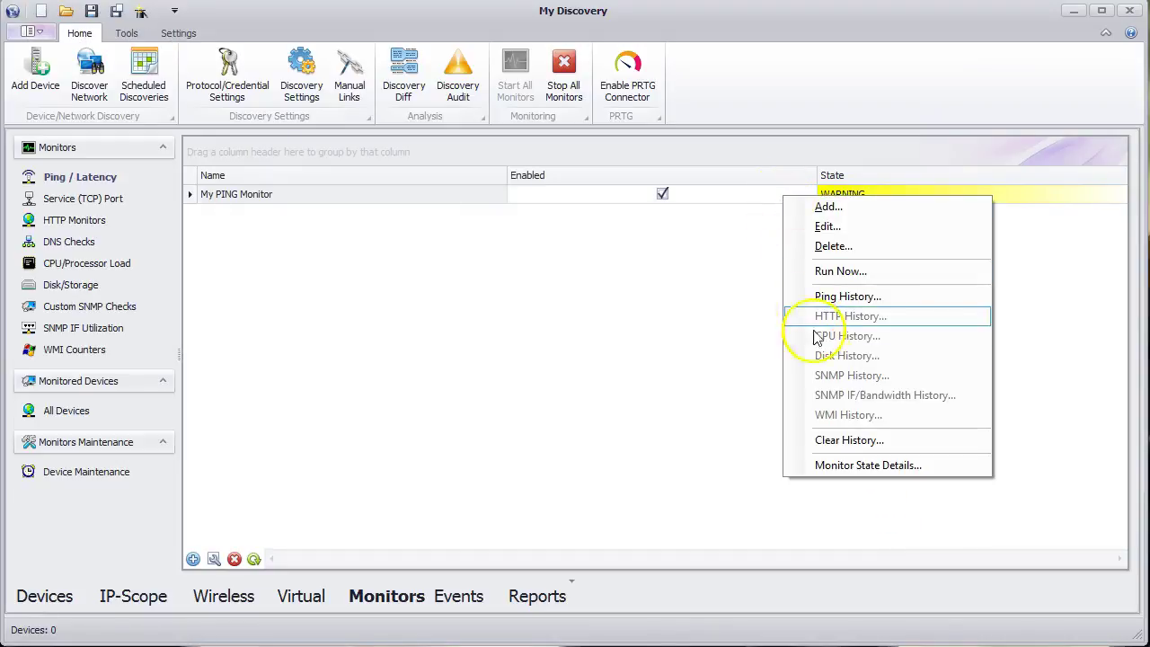
left_click(845, 299)
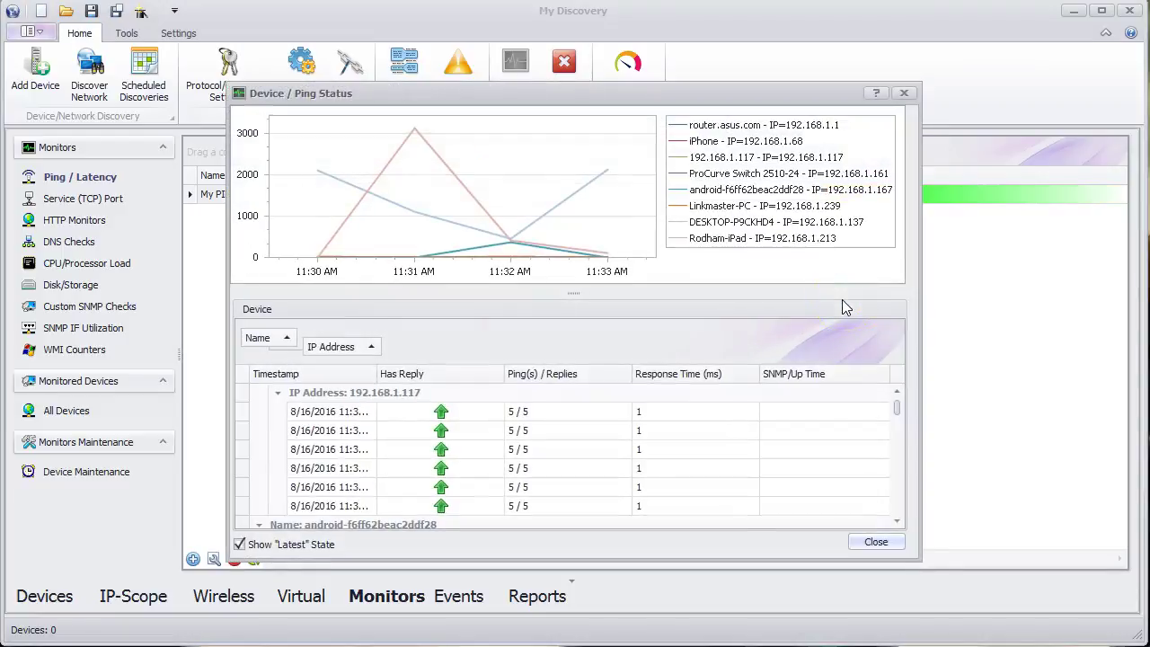
left_click(848, 311)
left_click(875, 543)
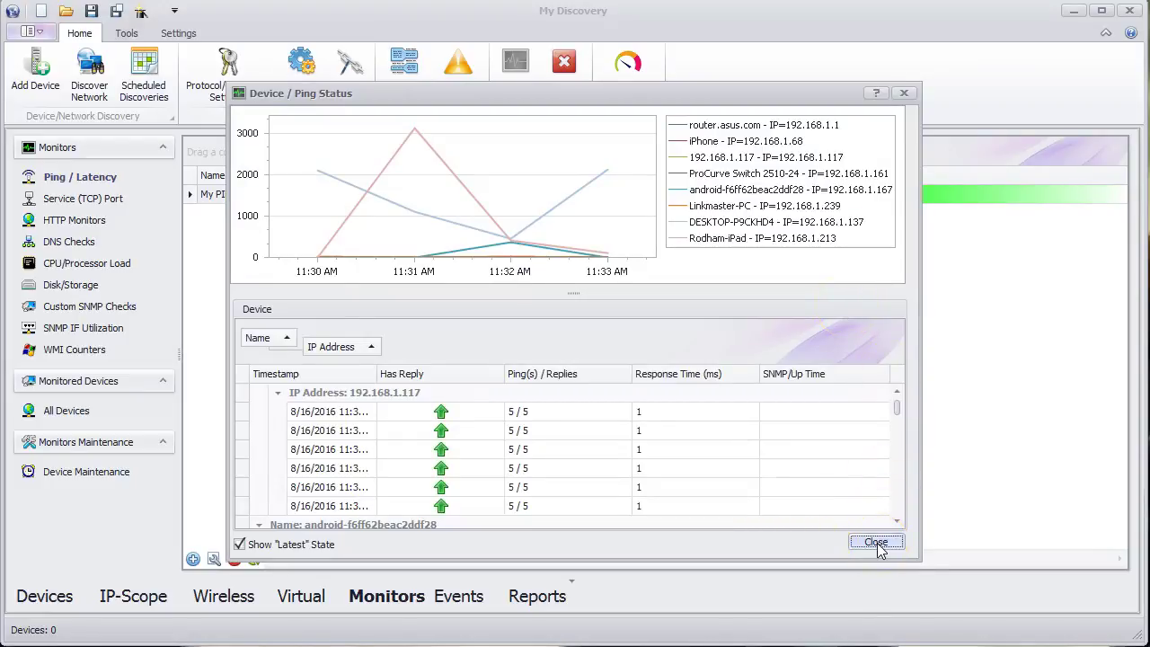
left_click(63, 597)
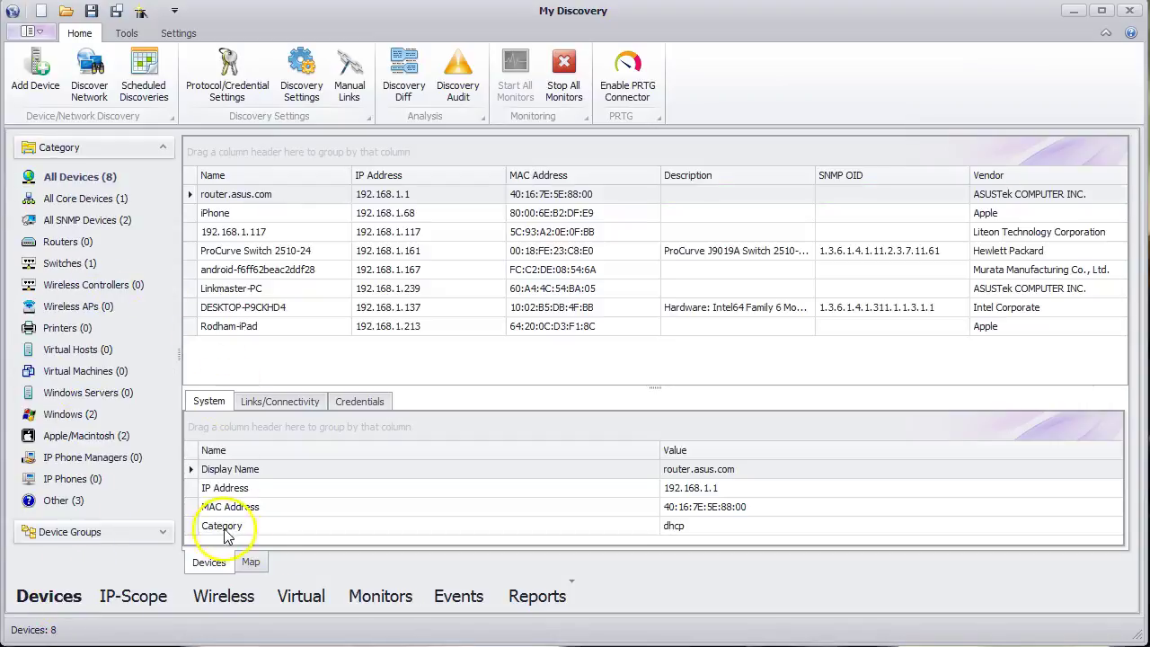
- Look over the My Discovery network map, then return to the Monitors list
left_click(250, 563)
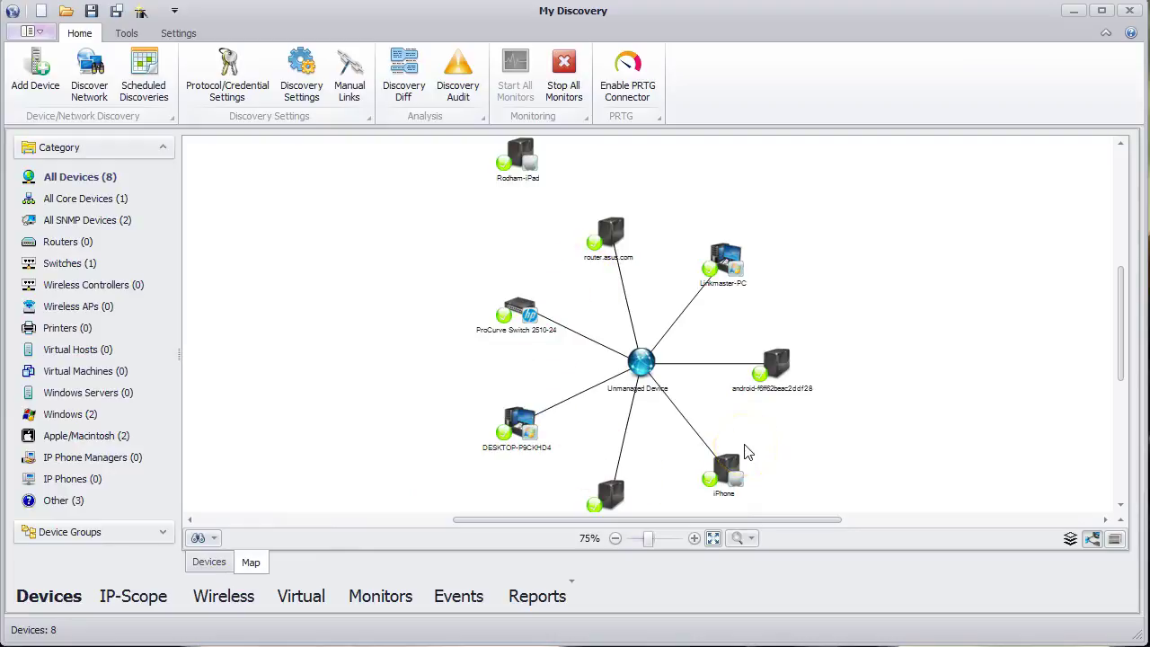
key("alt")
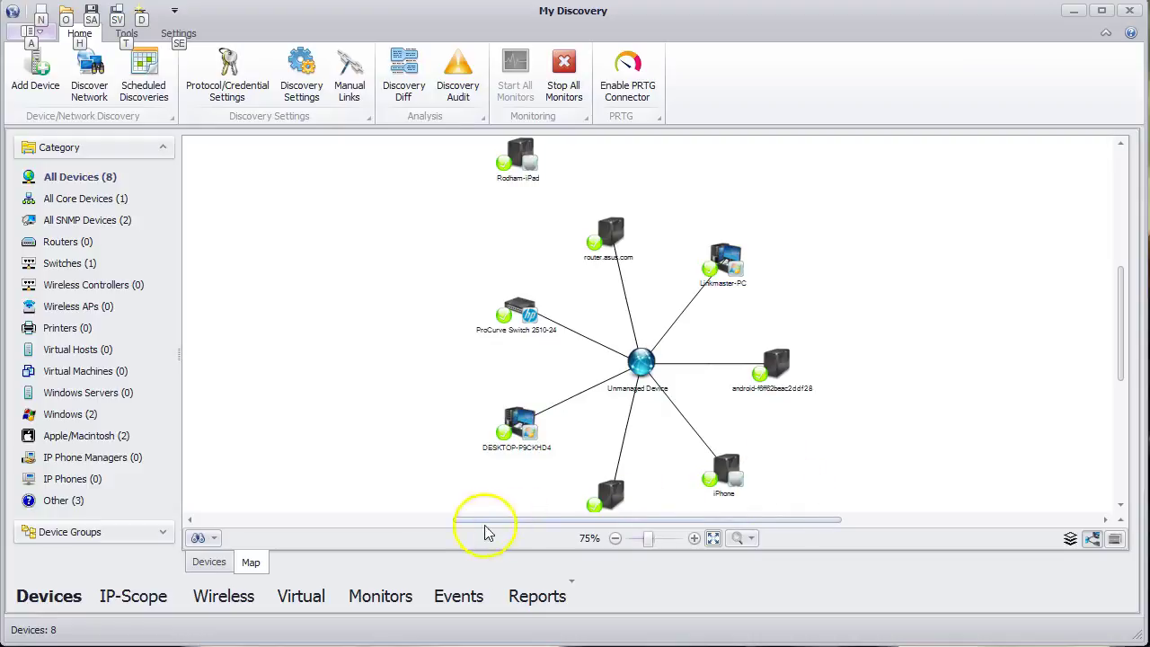
left_click(375, 604)
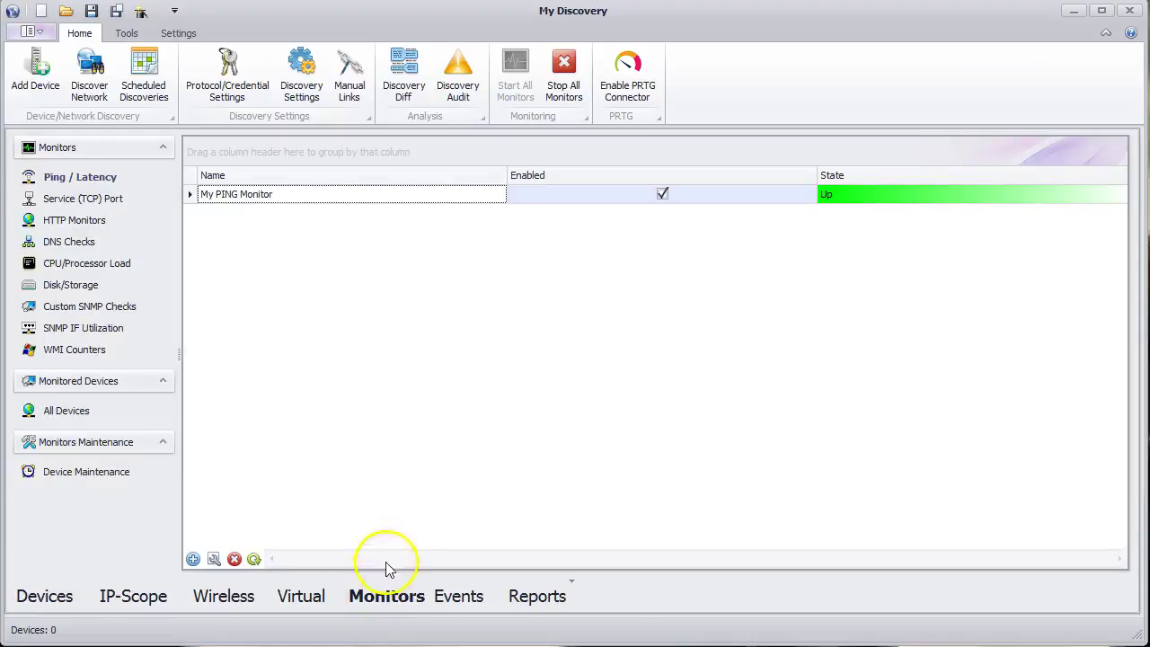
- In My PING Monitor's Events settings, select all event states for notification
double_click(430, 202)
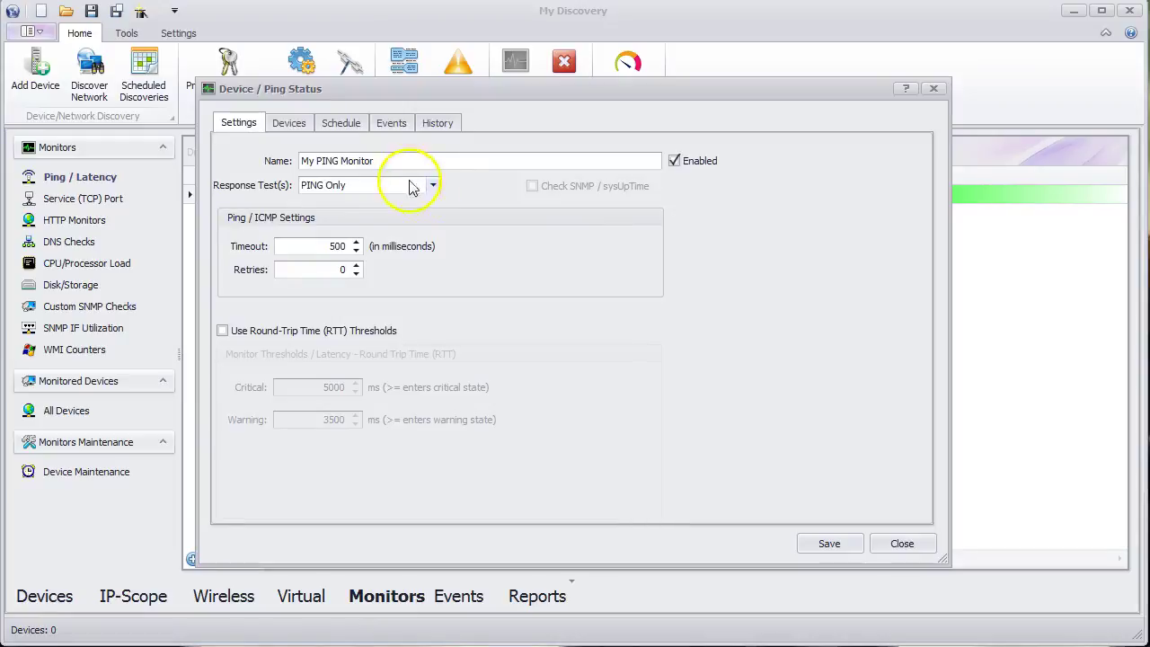
left_click(395, 124)
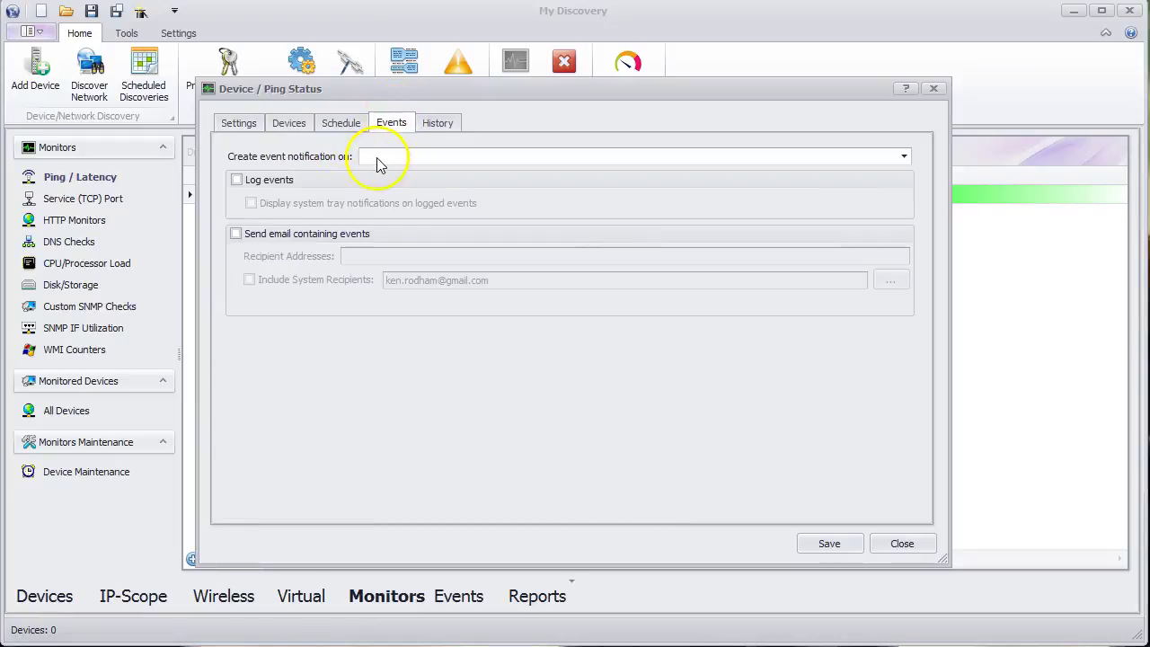
left_click(375, 160)
left_click(368, 174)
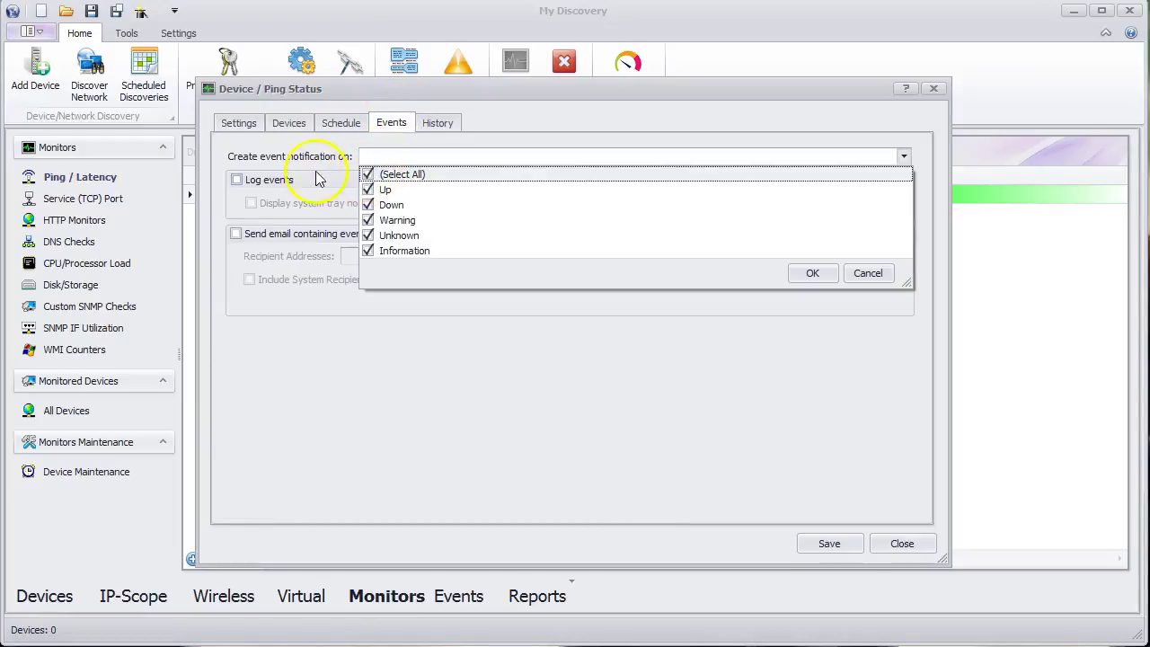
left_click(808, 276)
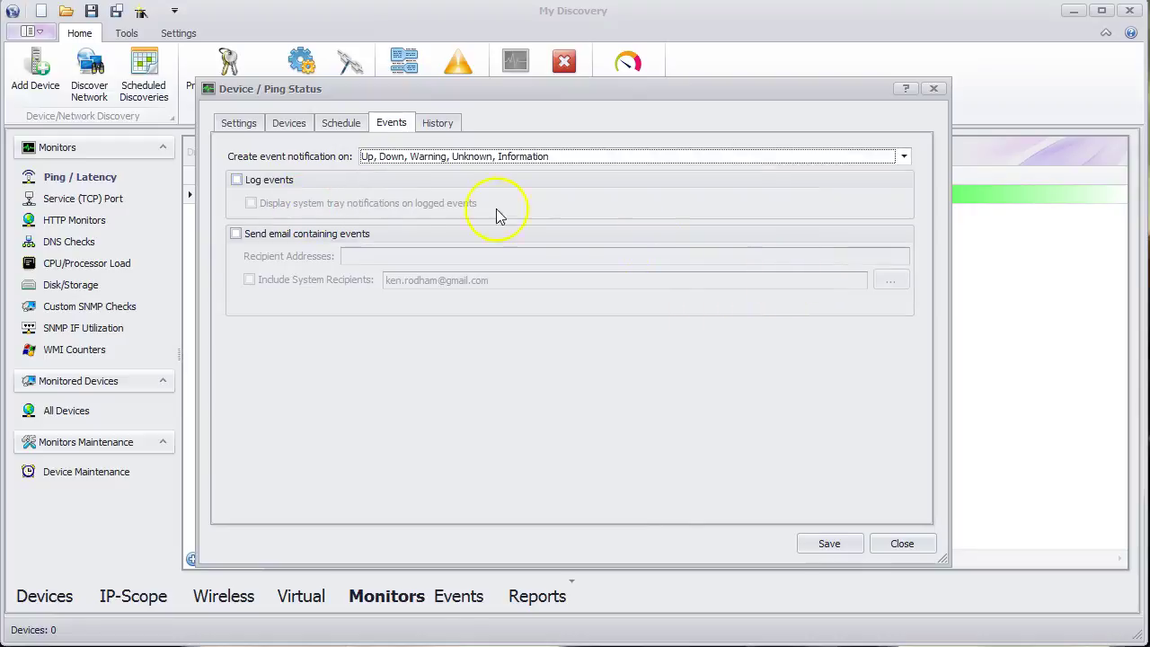
- Enable event logging, tray notifications and email alerts to the admin recipient's address, then save
left_click(277, 183)
left_click(272, 204)
left_click(277, 235)
left_click(361, 256)
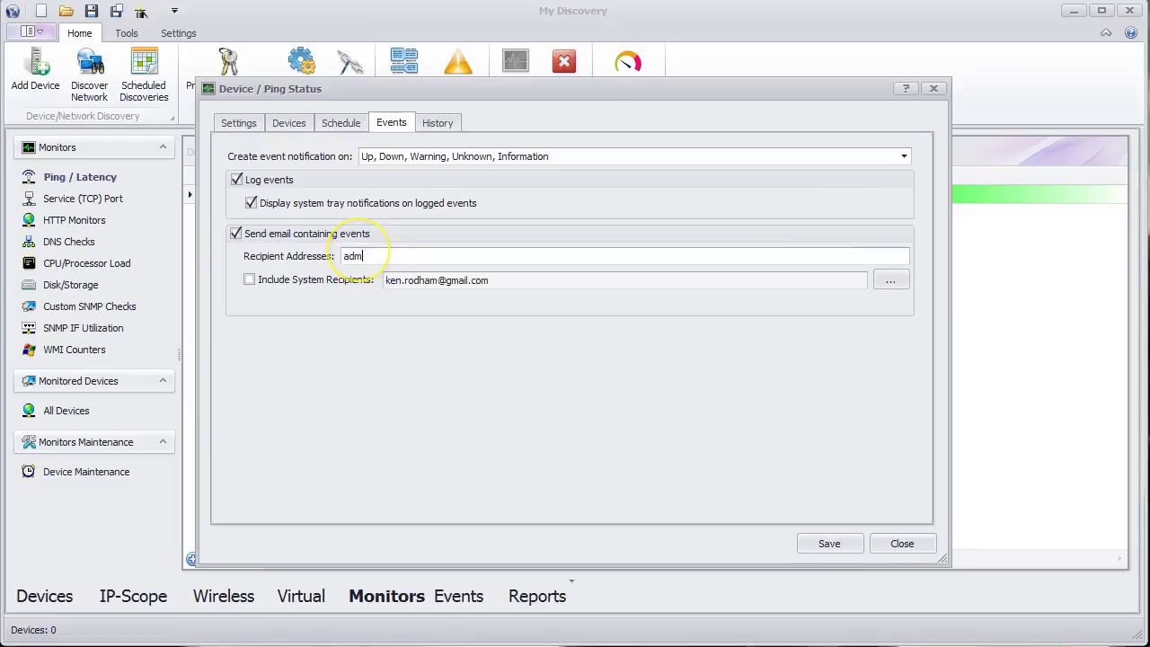
left_click(822, 544)
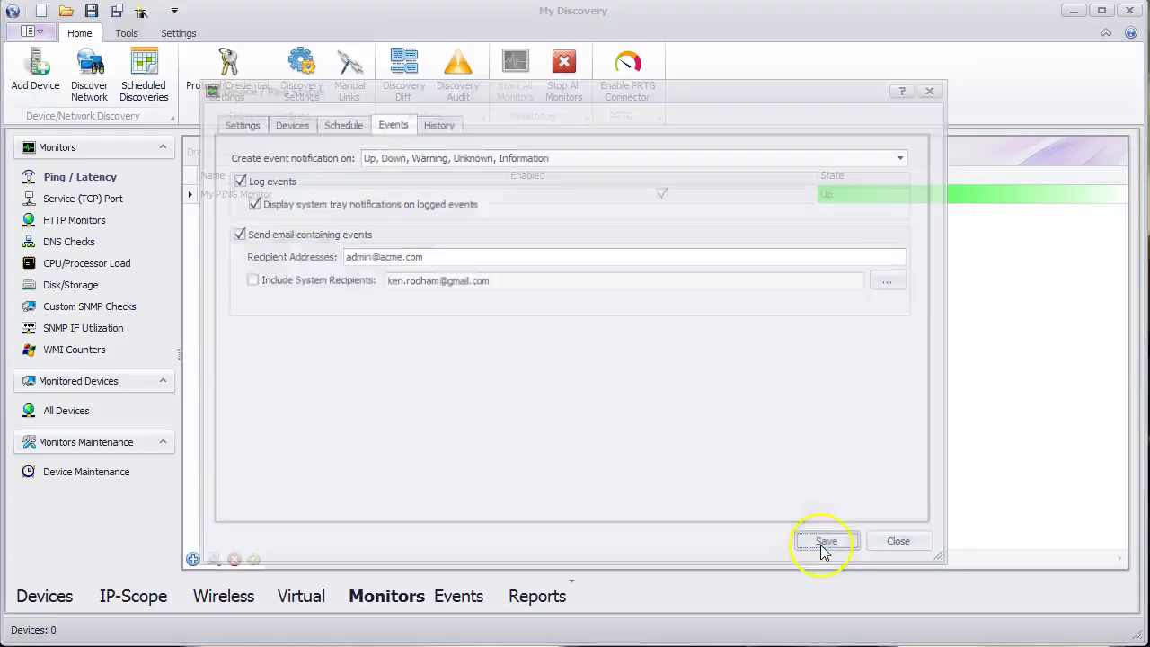